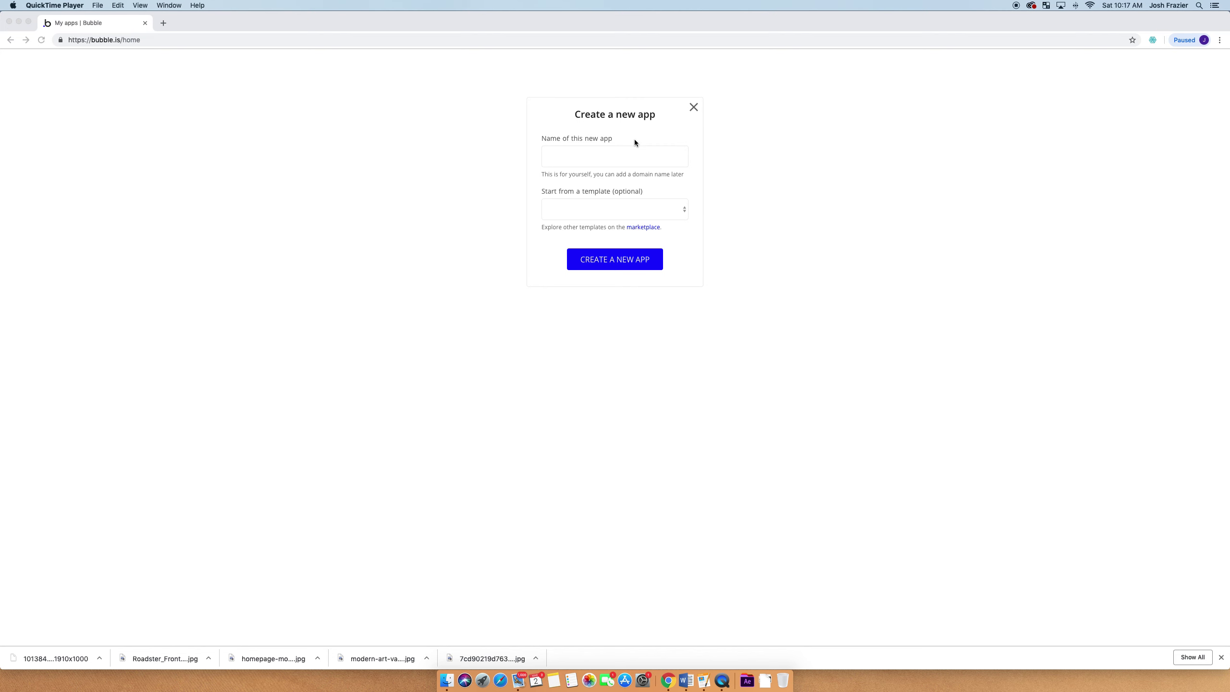
# Create a new app named FunDirectory without choosing a template
pyautogui.click(600, 162)
pyautogui.write('Fin')
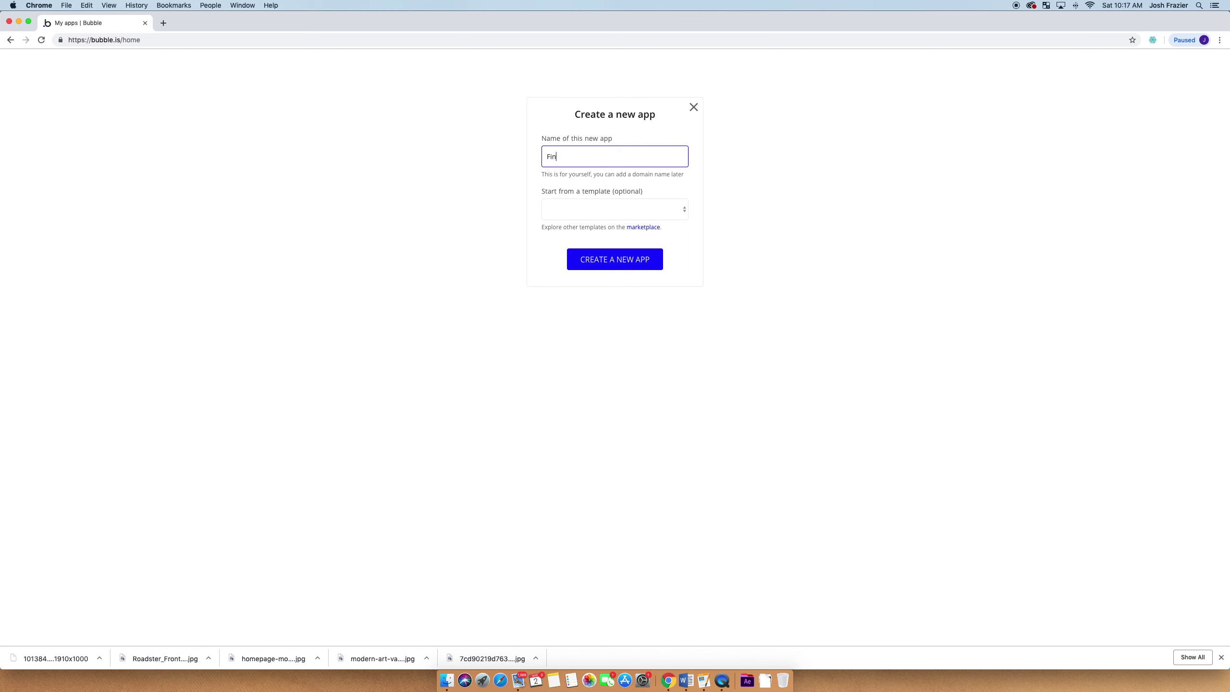
pyautogui.write('unDirectory')
pyautogui.click(592, 213)
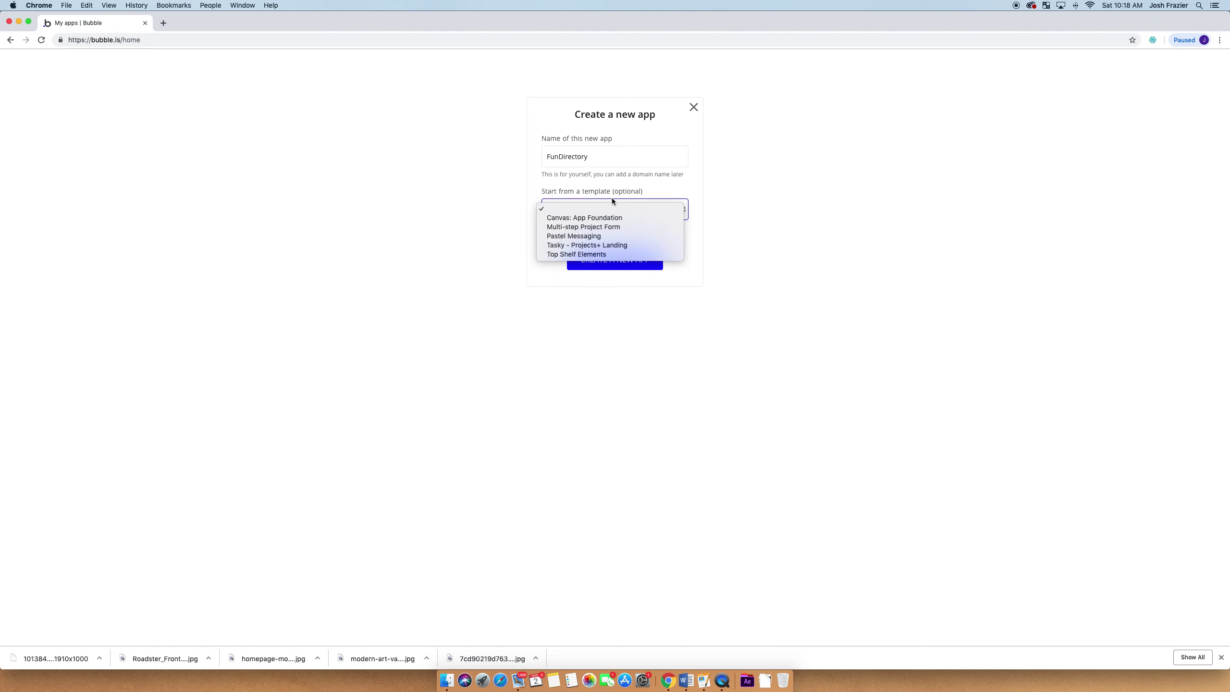
pyautogui.click(608, 189)
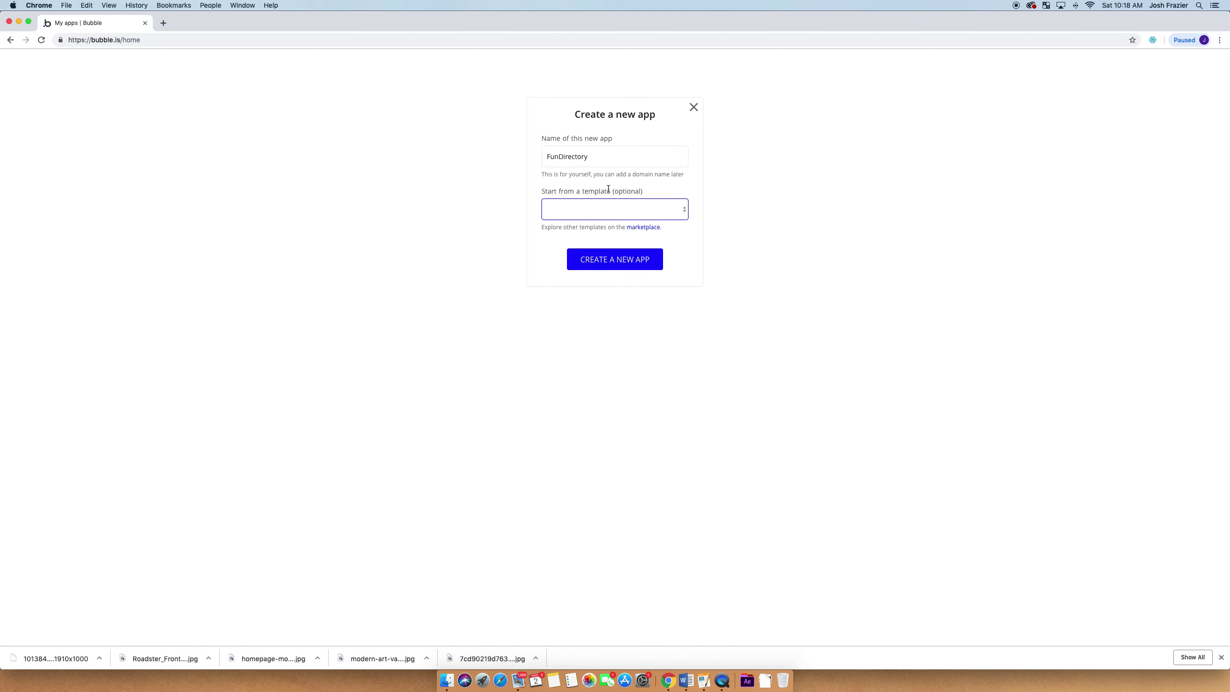
pyautogui.click(615, 266)
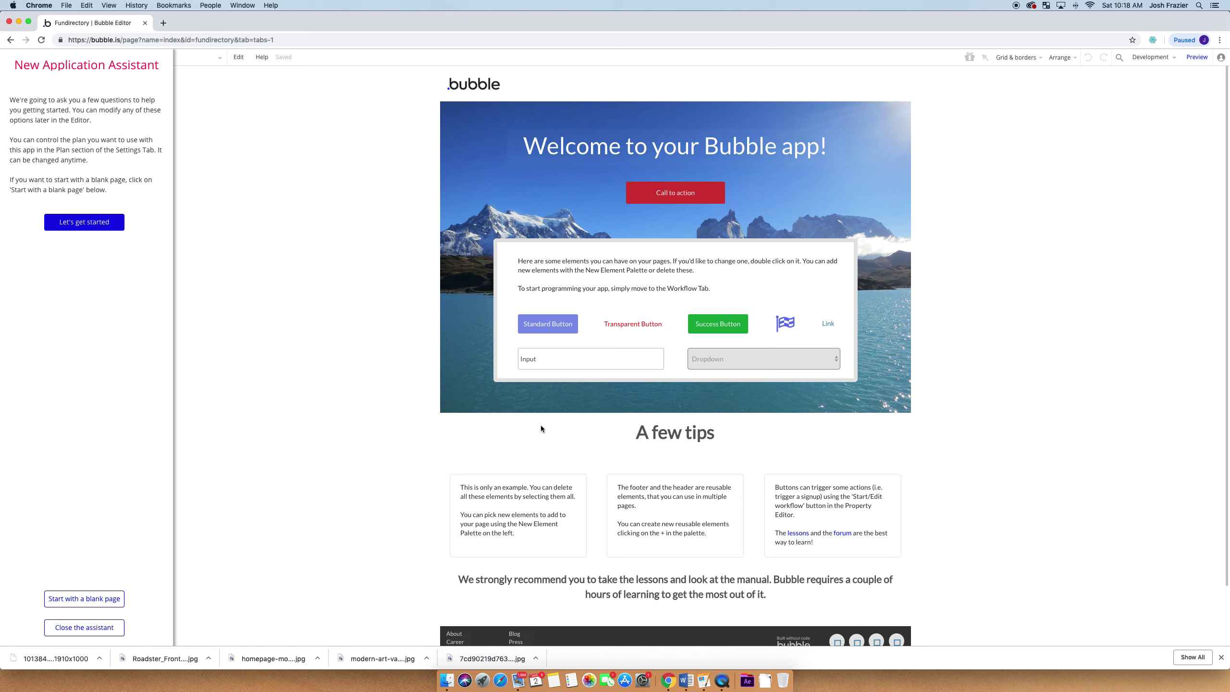
# Start the app with a blank page and close the New Application Assistant
pyautogui.click(99, 603)
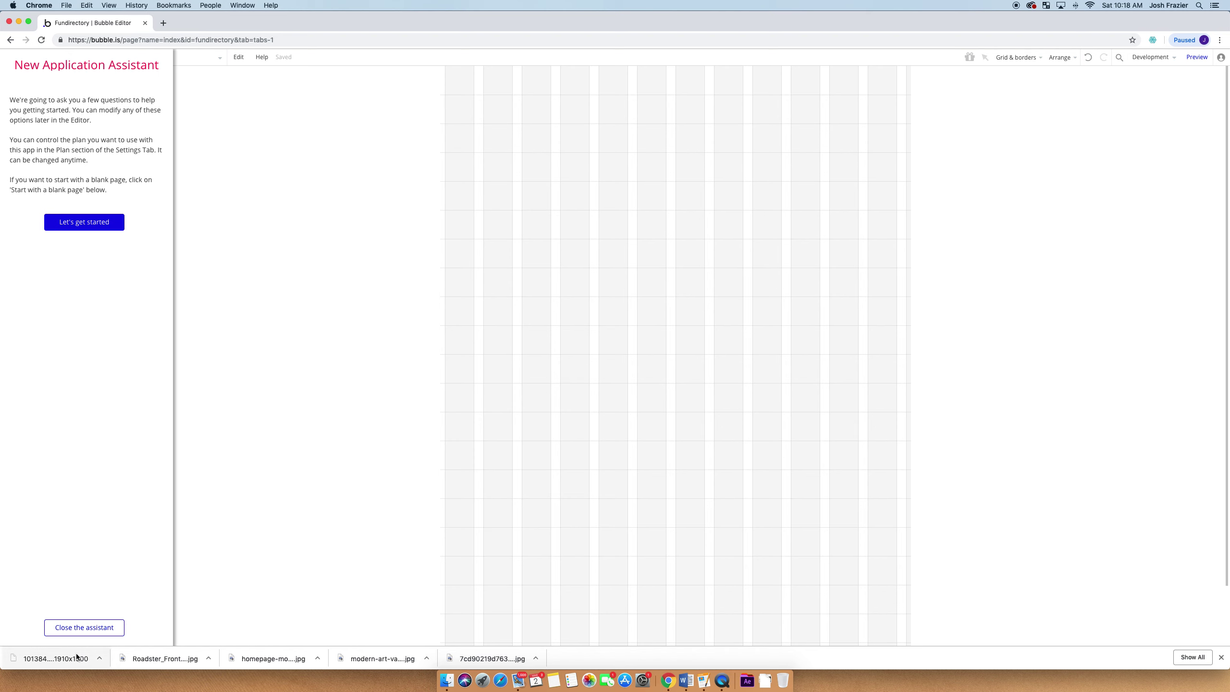
pyautogui.click(85, 627)
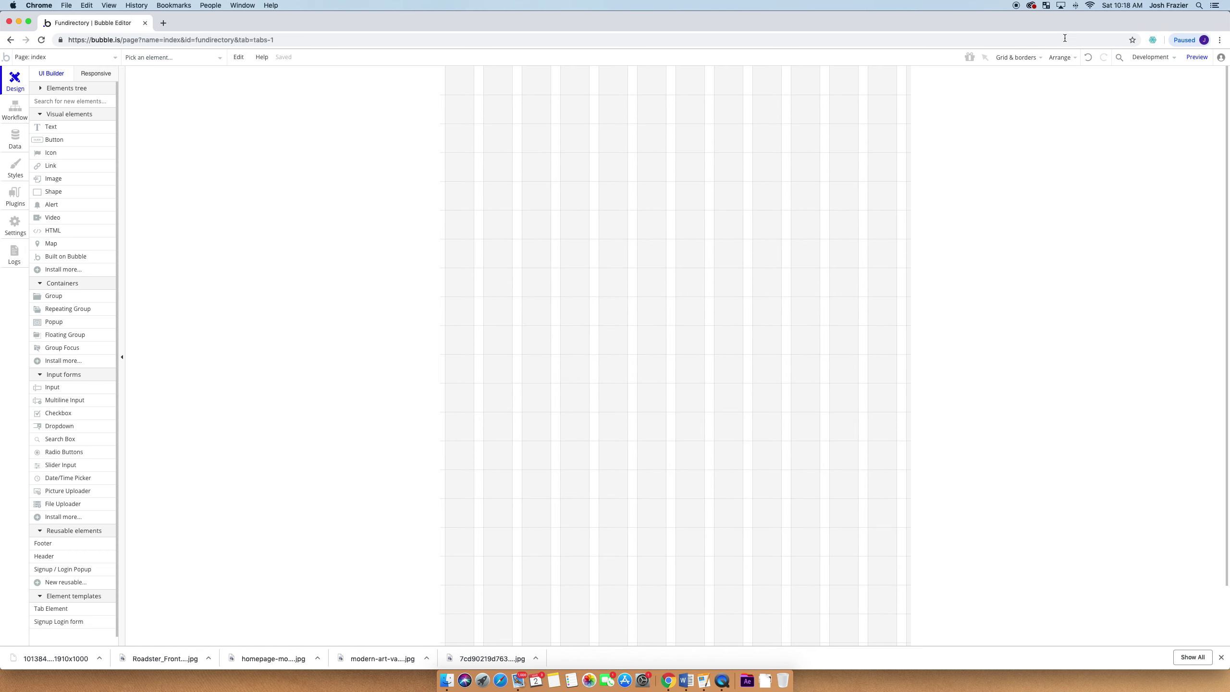
# Hide the page's layout grid and show it again
pyautogui.click(1031, 59)
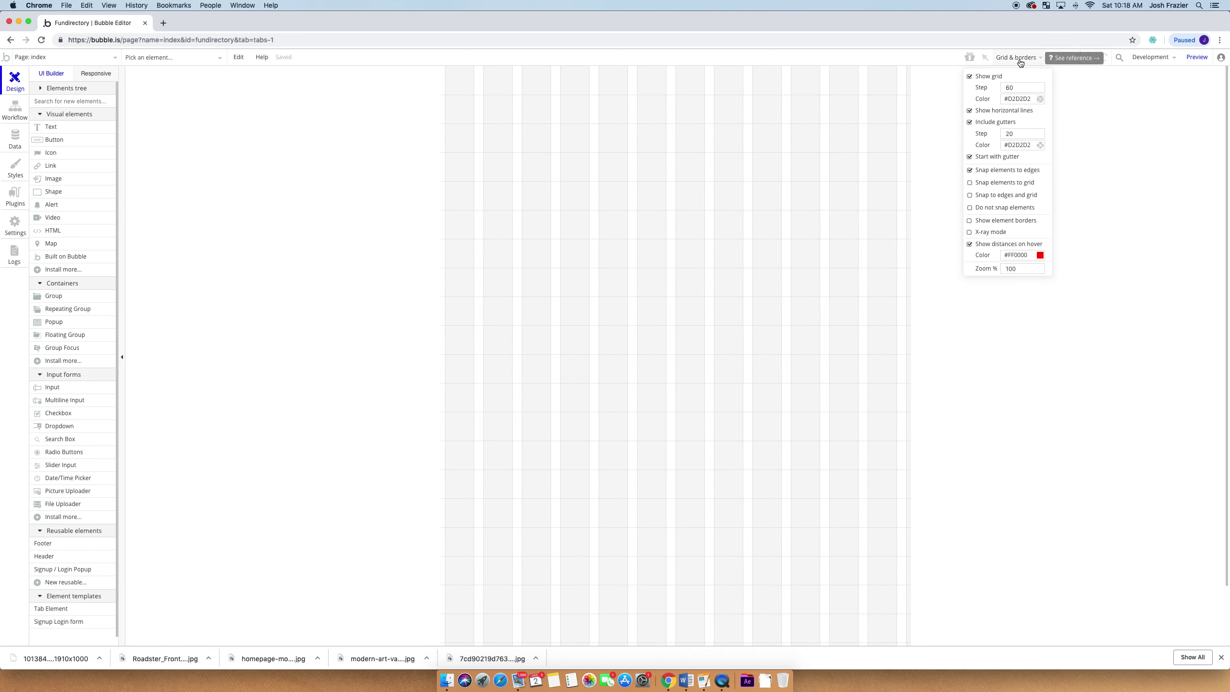
pyautogui.click(970, 77)
pyautogui.click(875, 321)
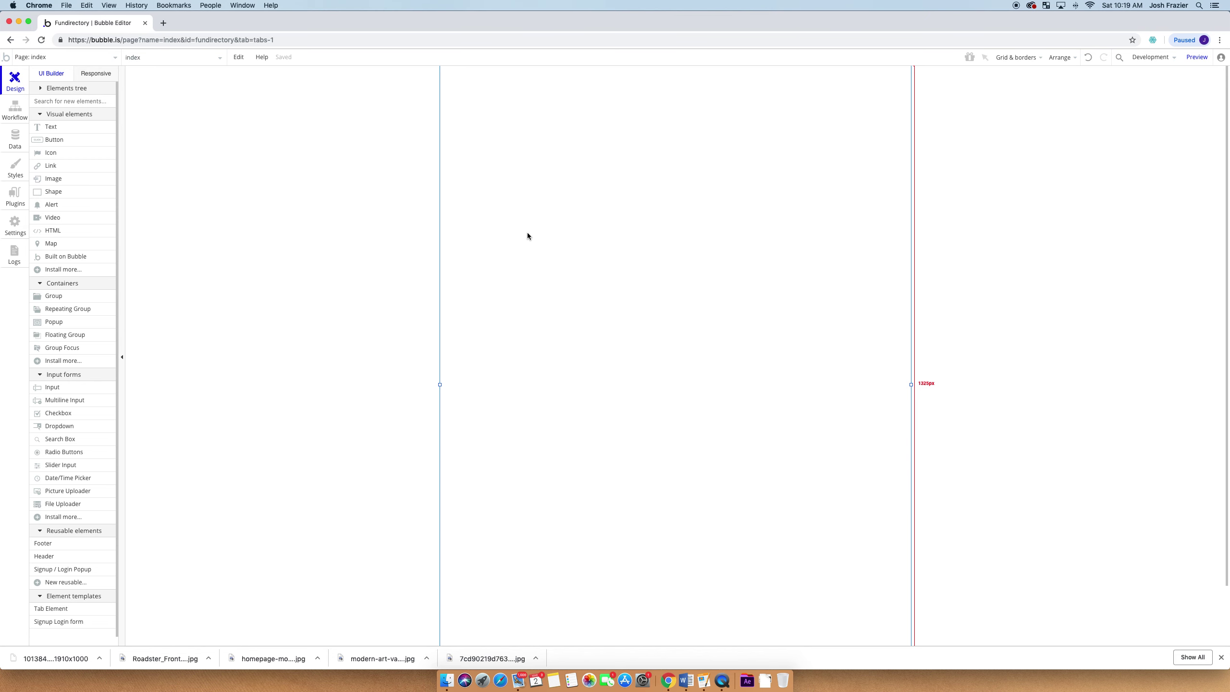
pyautogui.click(1017, 57)
pyautogui.click(987, 77)
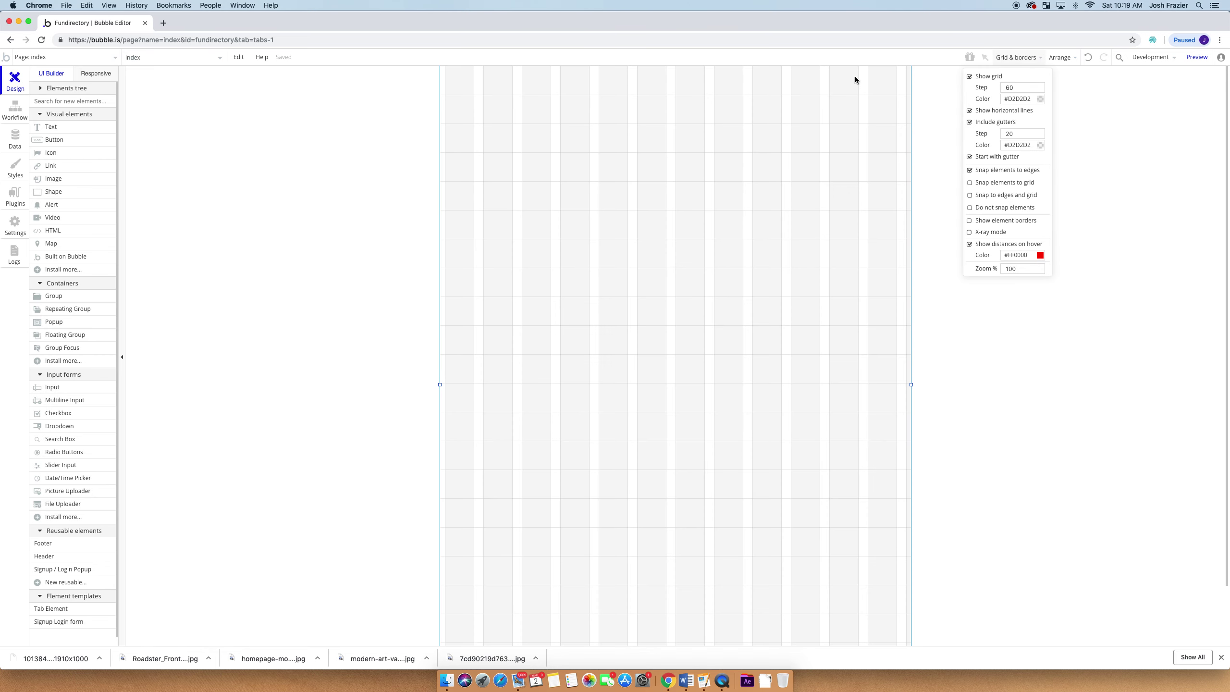
pyautogui.click(942, 399)
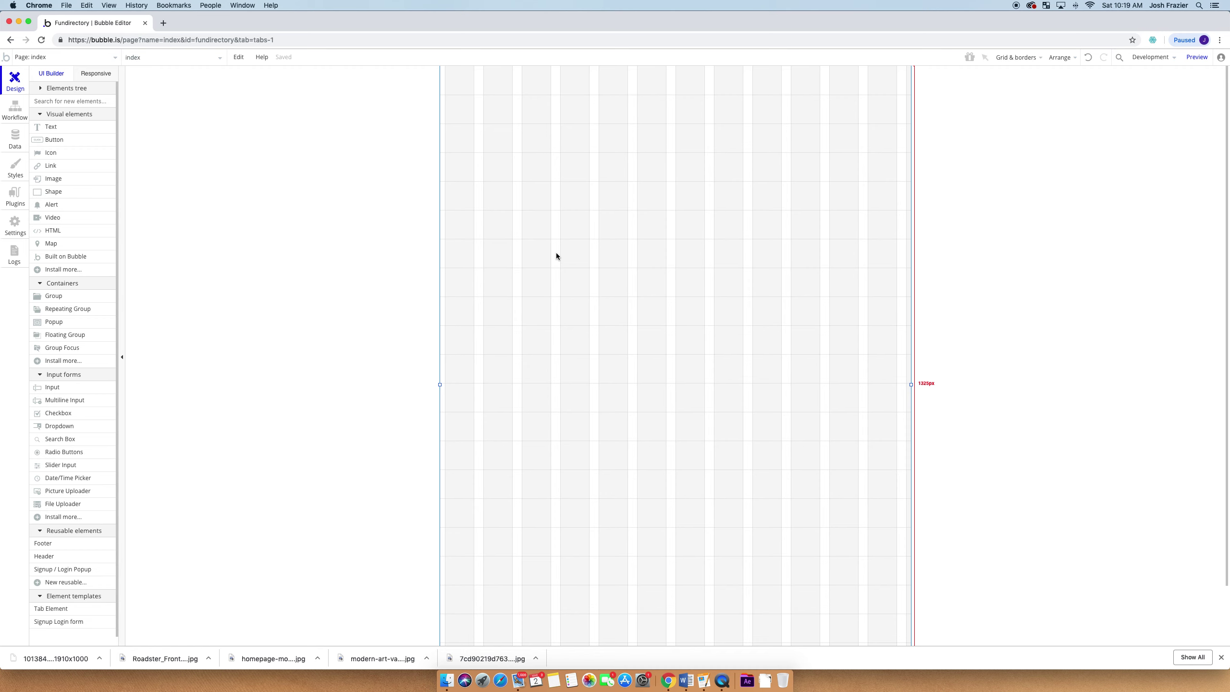
# Open the index page's properties, set its page title to "Fun Directory", and move the property editor beside the page
pyautogui.doubleClick(640, 157)
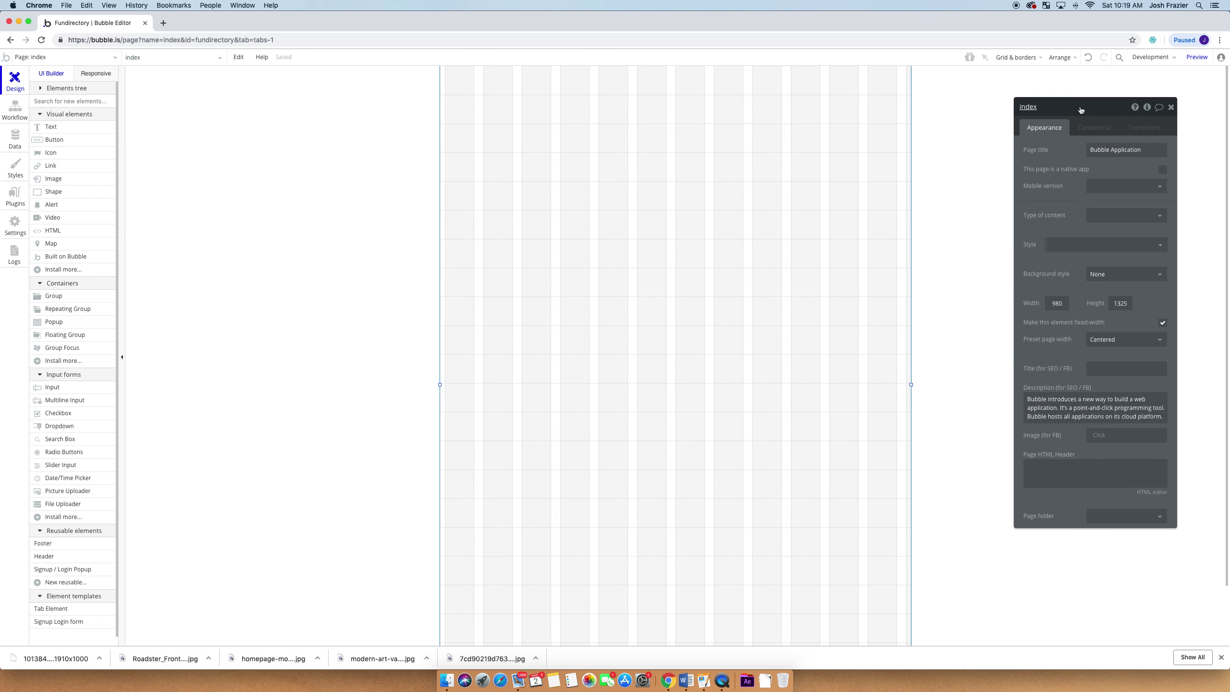
pyautogui.hscroll(-3, 1081, 110)
pyautogui.moveTo(1081, 110); pyautogui.dragTo(1102, 130)
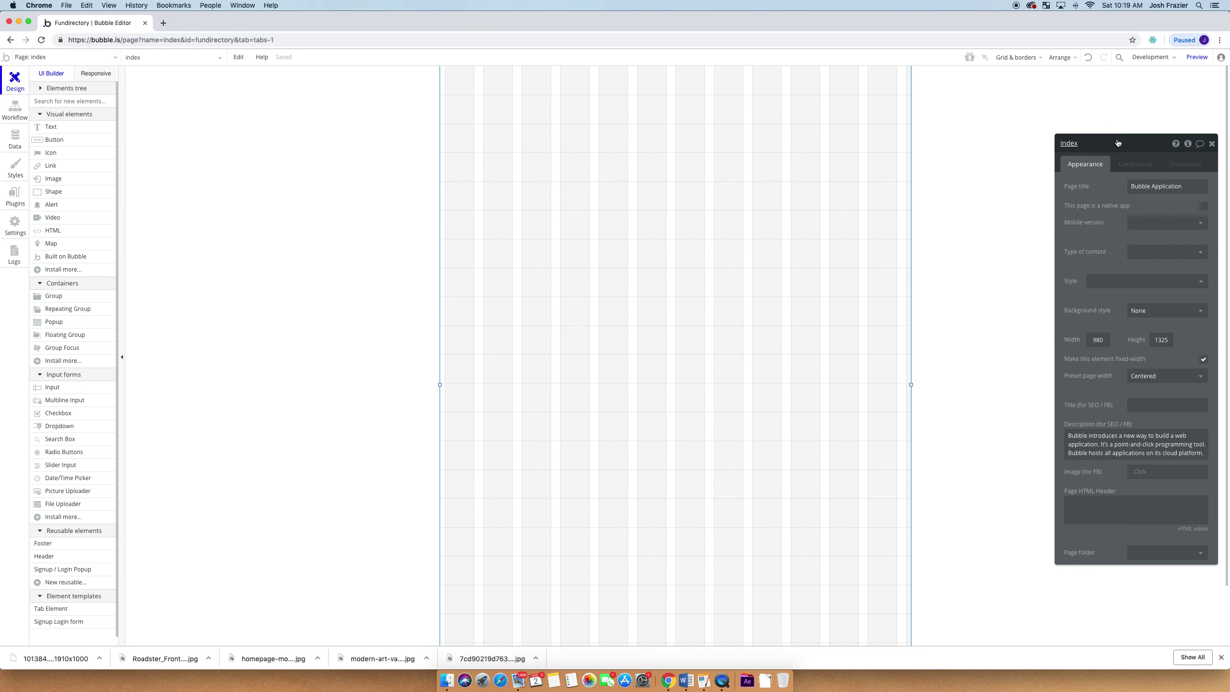
pyautogui.moveTo(1119, 143); pyautogui.dragTo(1039, 115)
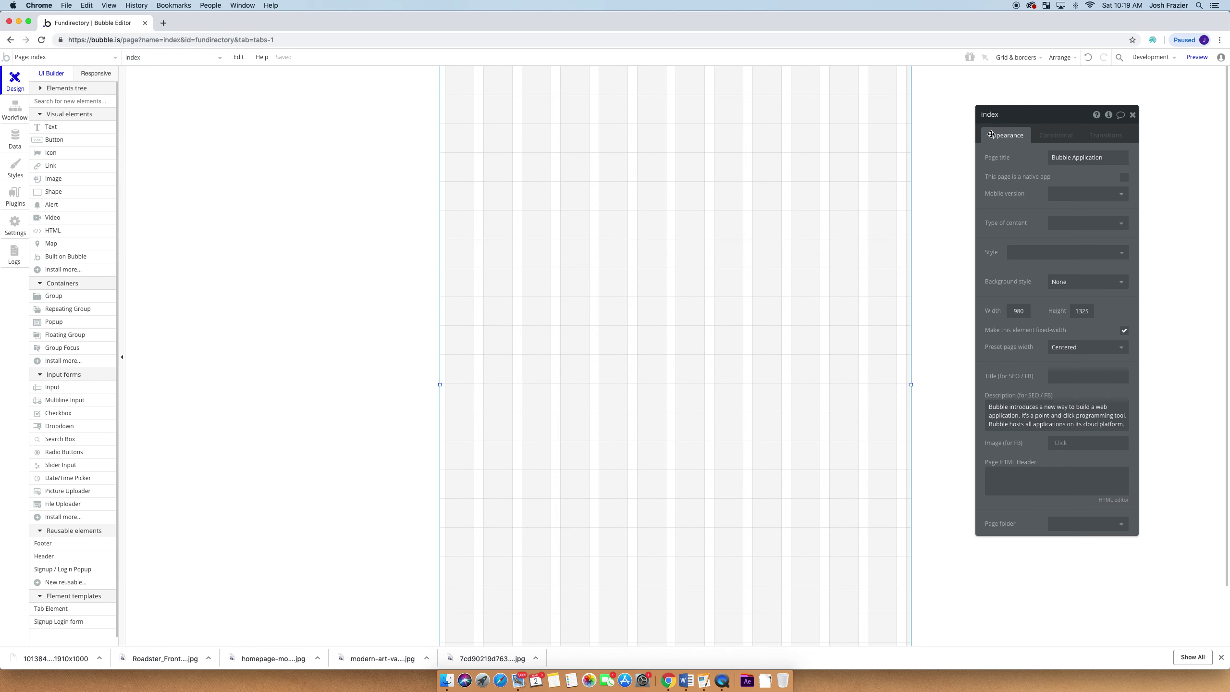
pyautogui.tripleClick(1103, 159)
pyautogui.write('Fun')
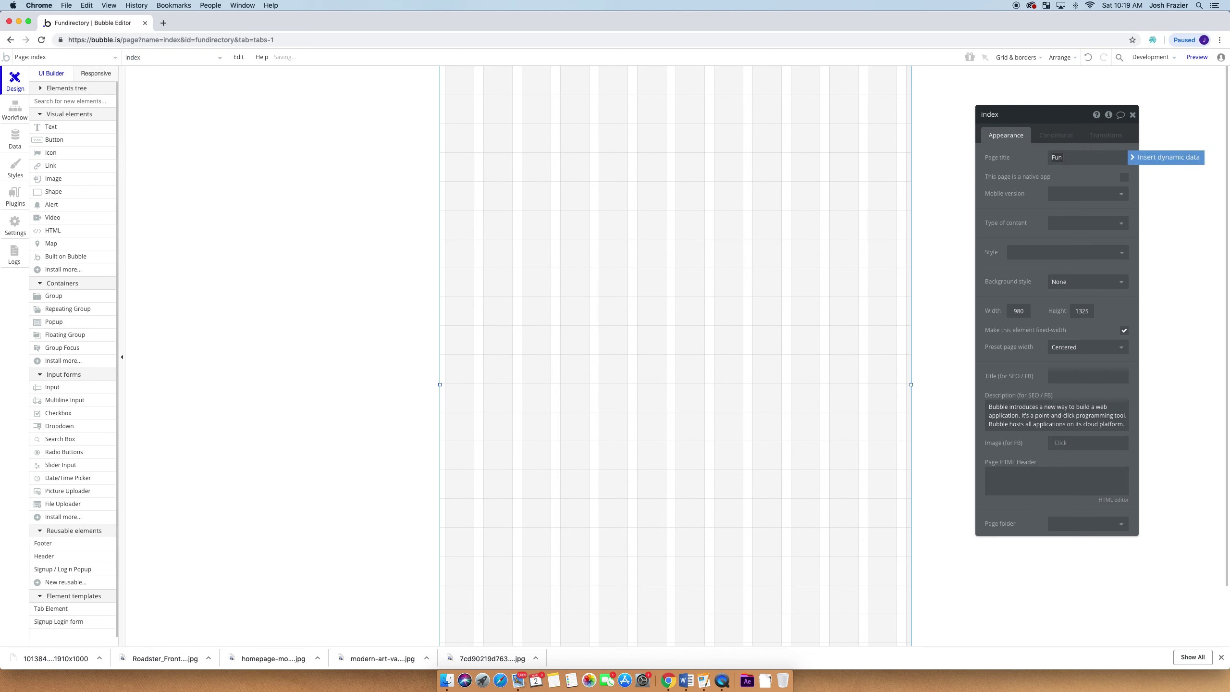
pyautogui.write(' Directory')
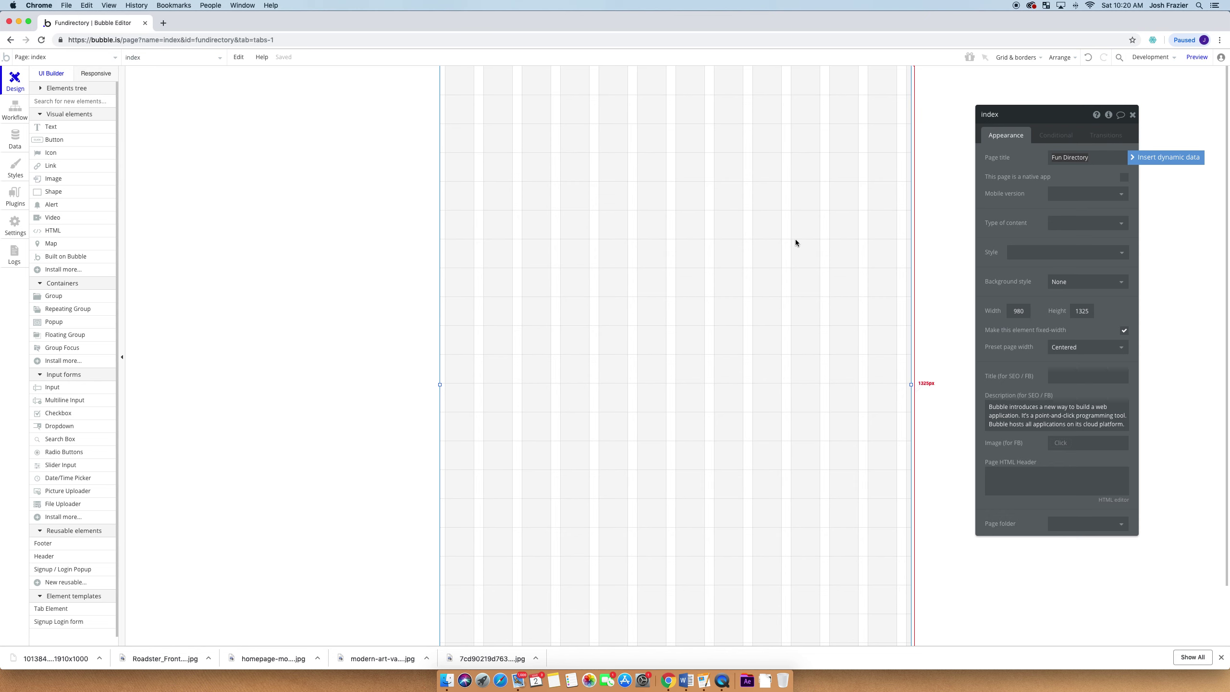
pyautogui.click(932, 239)
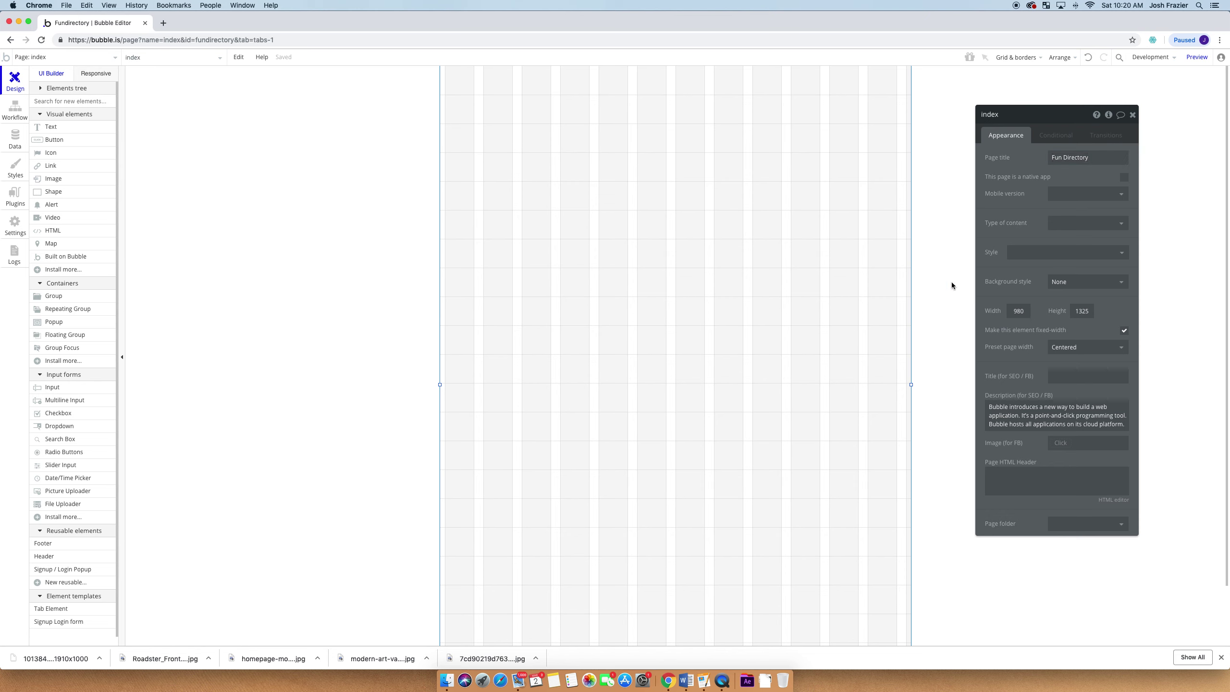
# Set the index page's width to 1300 and move the property editor clear of the widened page
pyautogui.click(1080, 314)
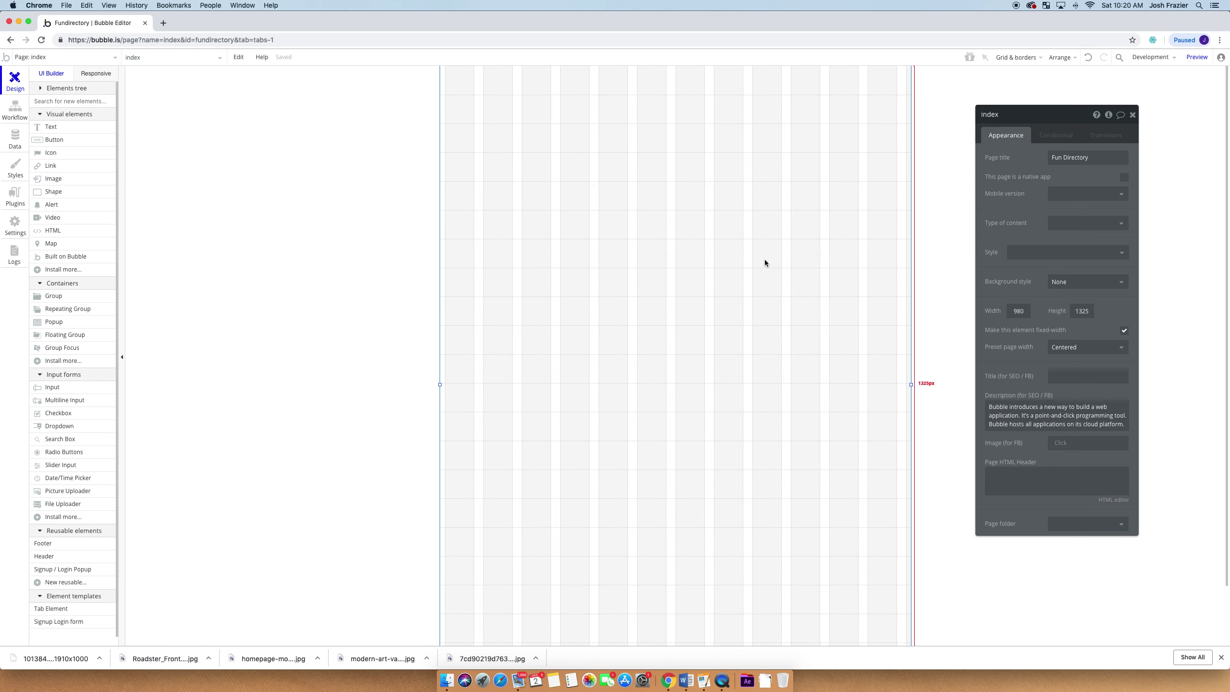
pyautogui.doubleClick(1019, 312)
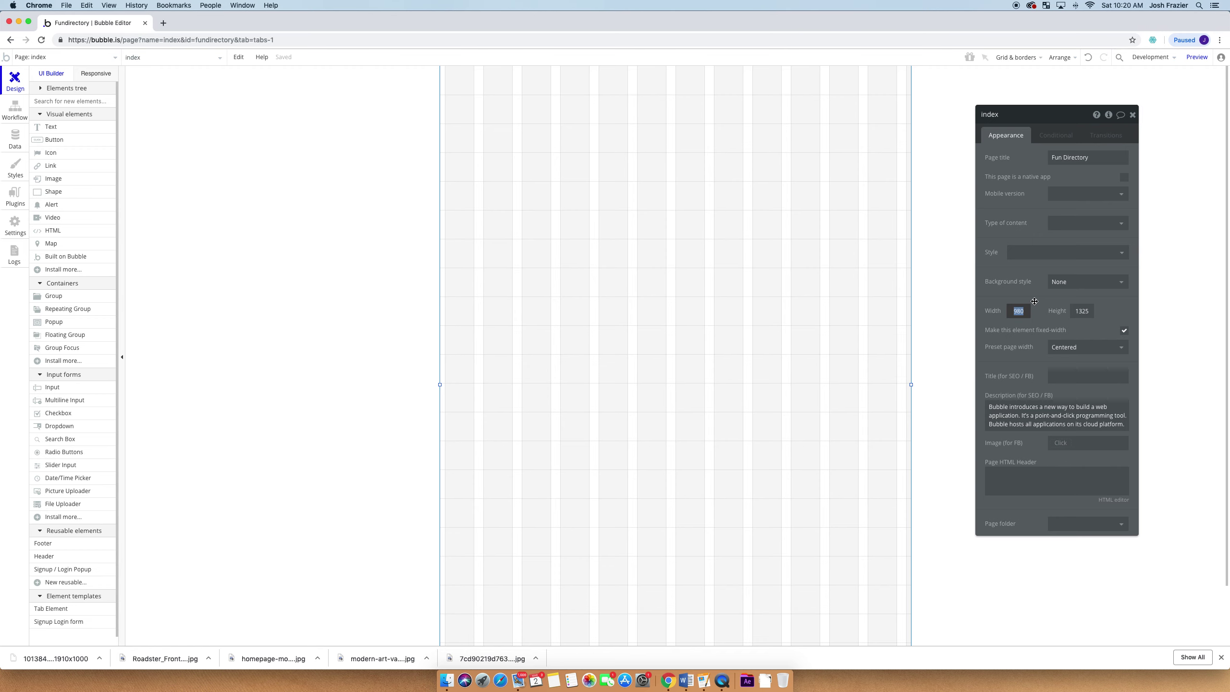
pyautogui.write('1300')
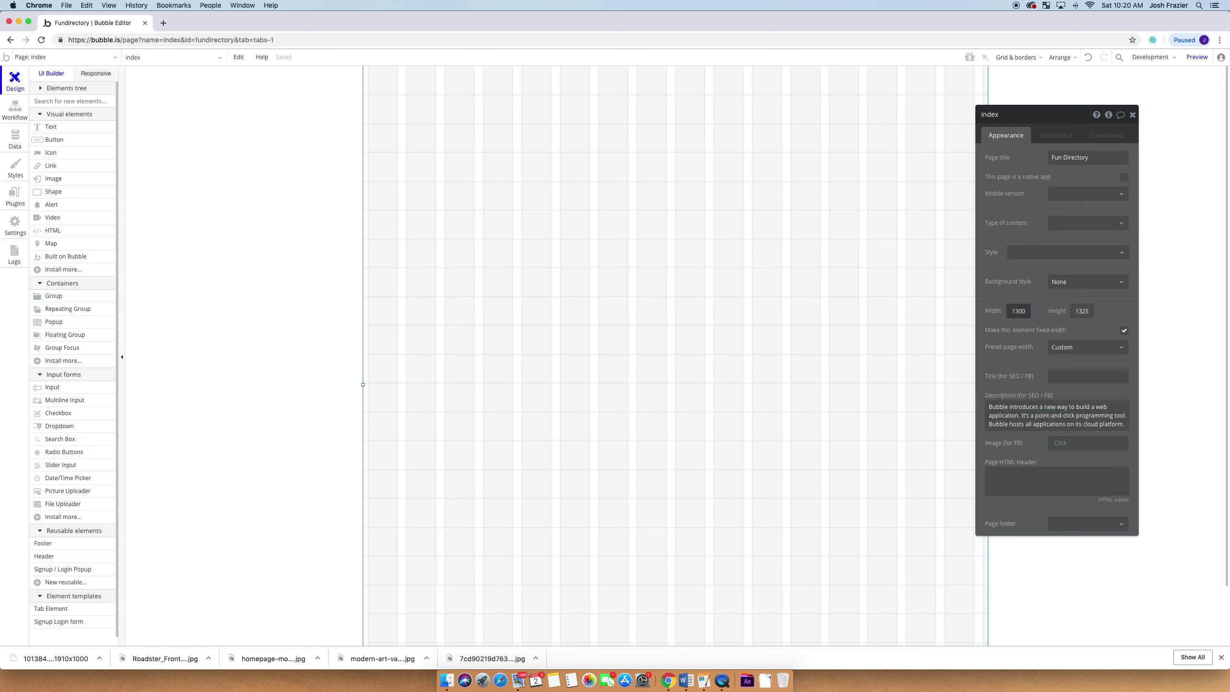
pyautogui.moveTo(1065, 122); pyautogui.dragTo(1102, 116)
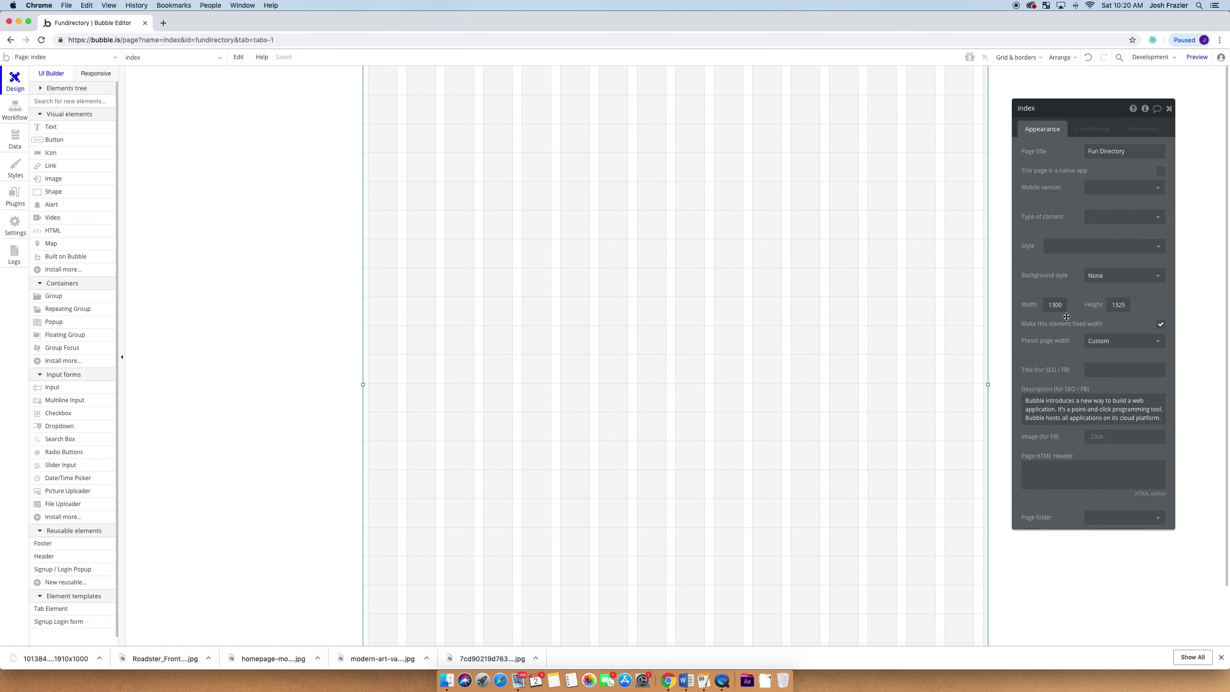
pyautogui.click(78, 57)
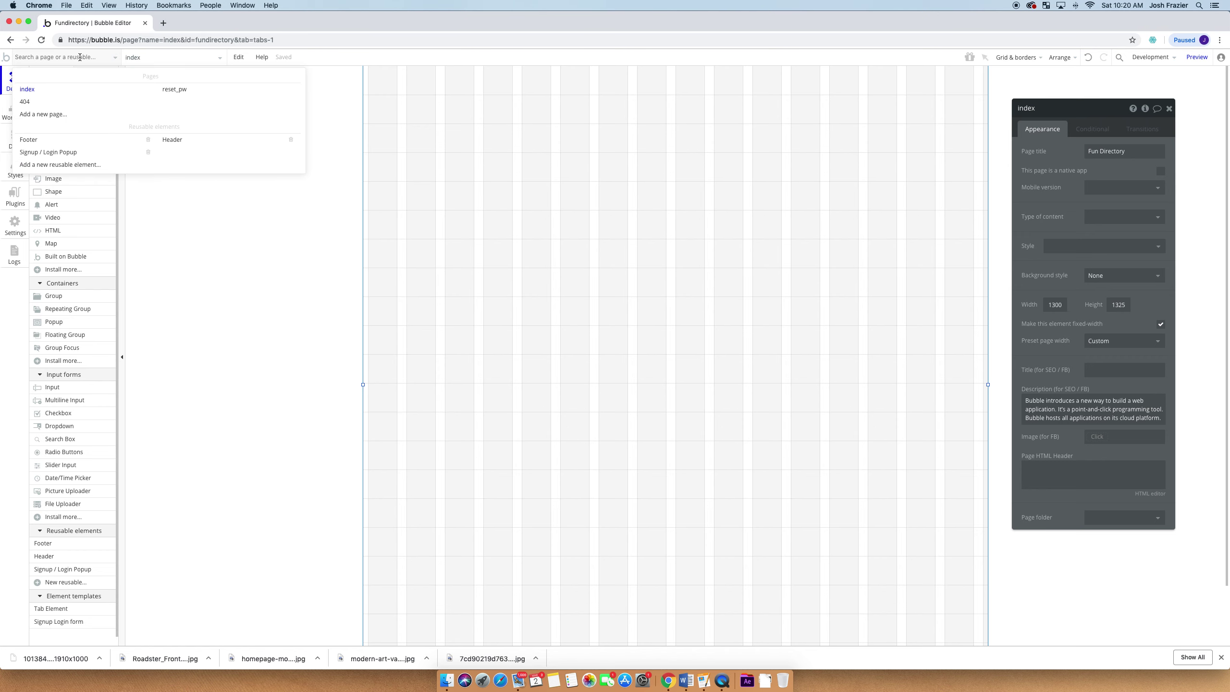
pyautogui.press('Escape')
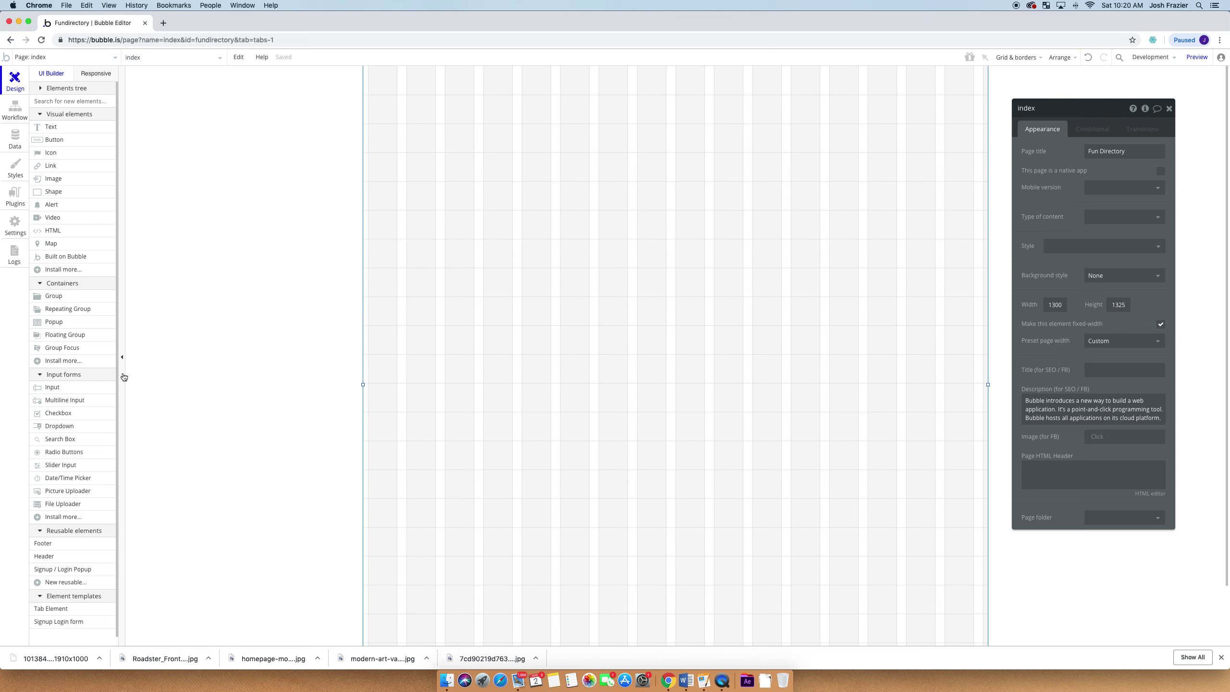
pyautogui.scroll(-1, 82, 361)
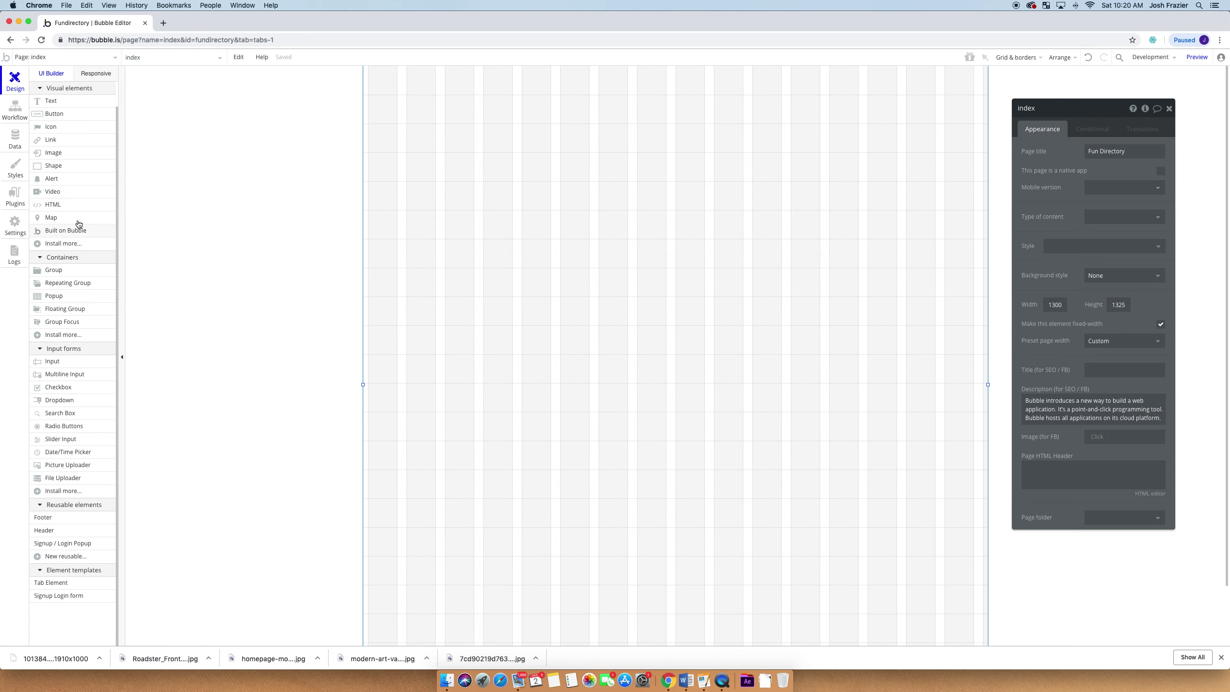
# Preview the blank index page, open and close the debugger's inspector, and return to the editor
pyautogui.click(1200, 57)
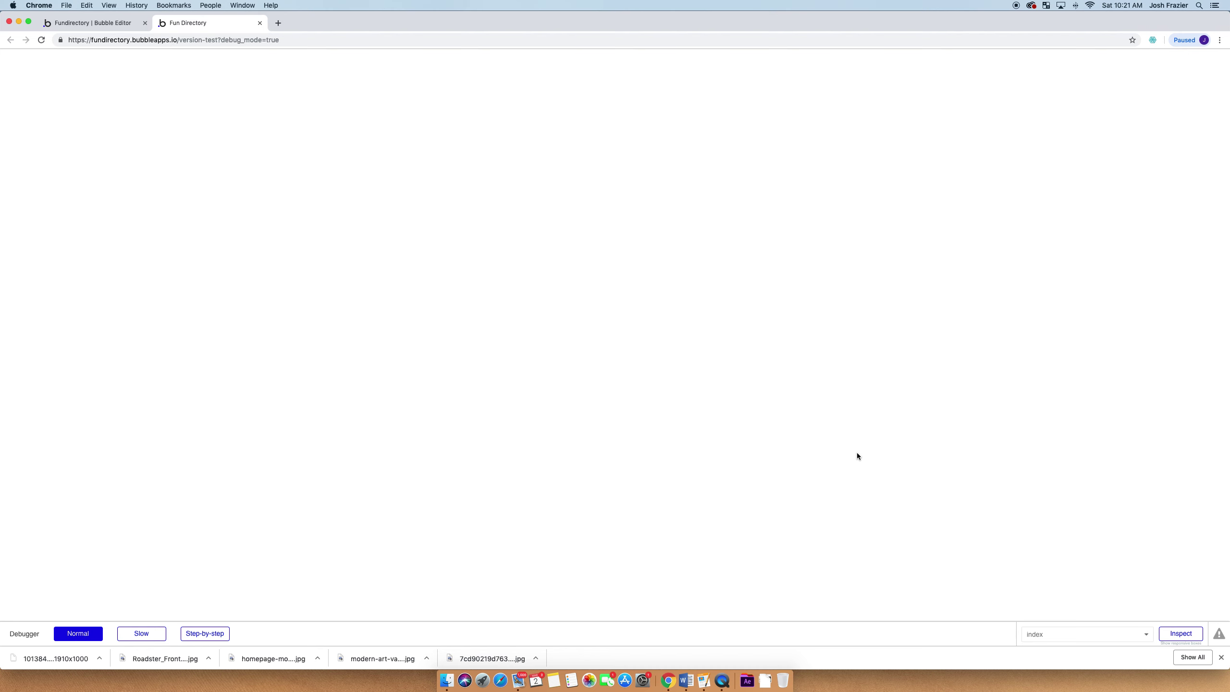
pyautogui.click(1181, 633)
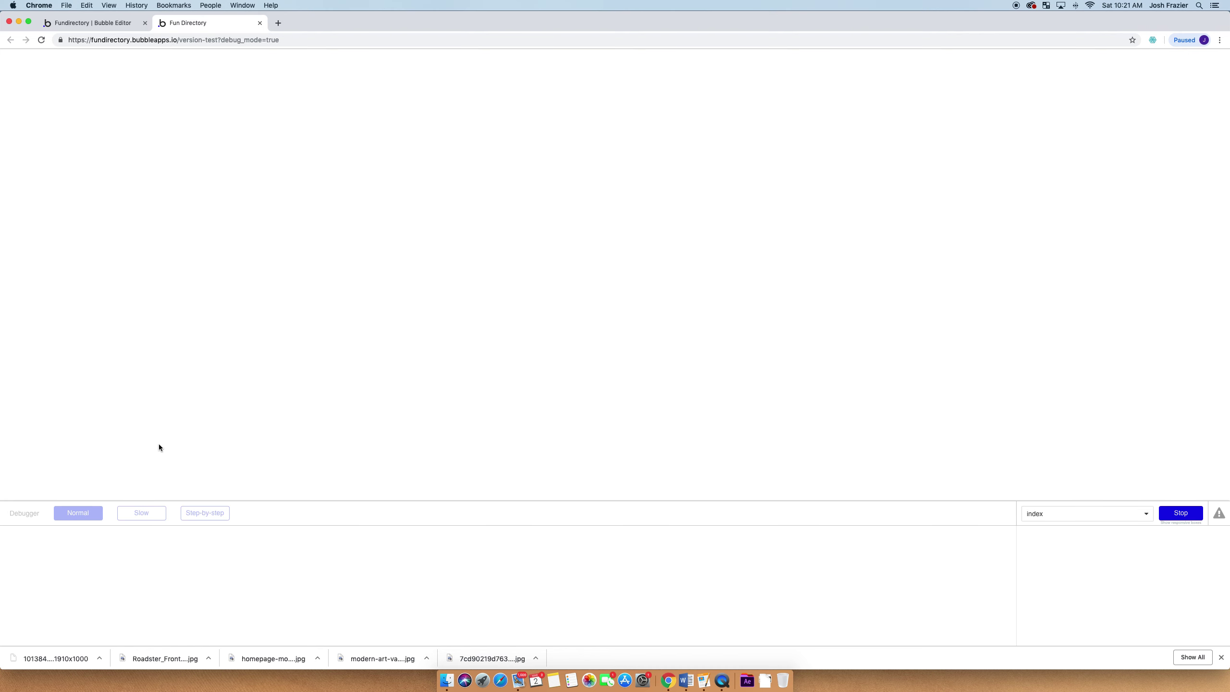
pyautogui.click(1175, 515)
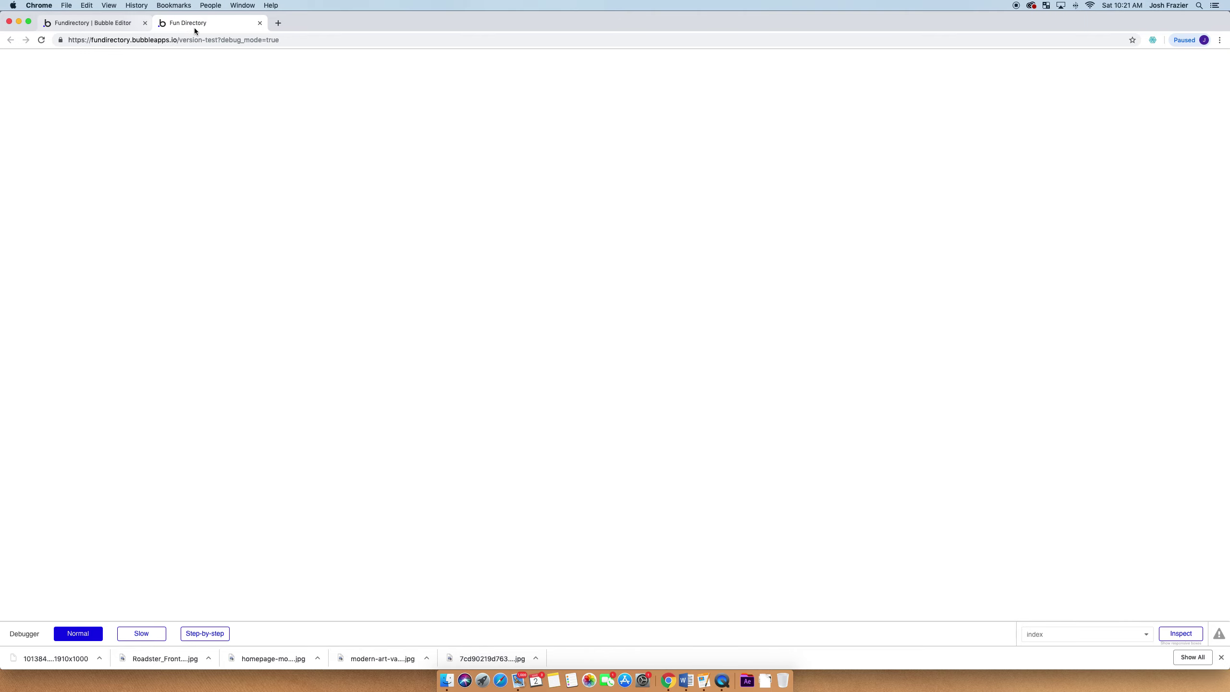
pyautogui.click(114, 23)
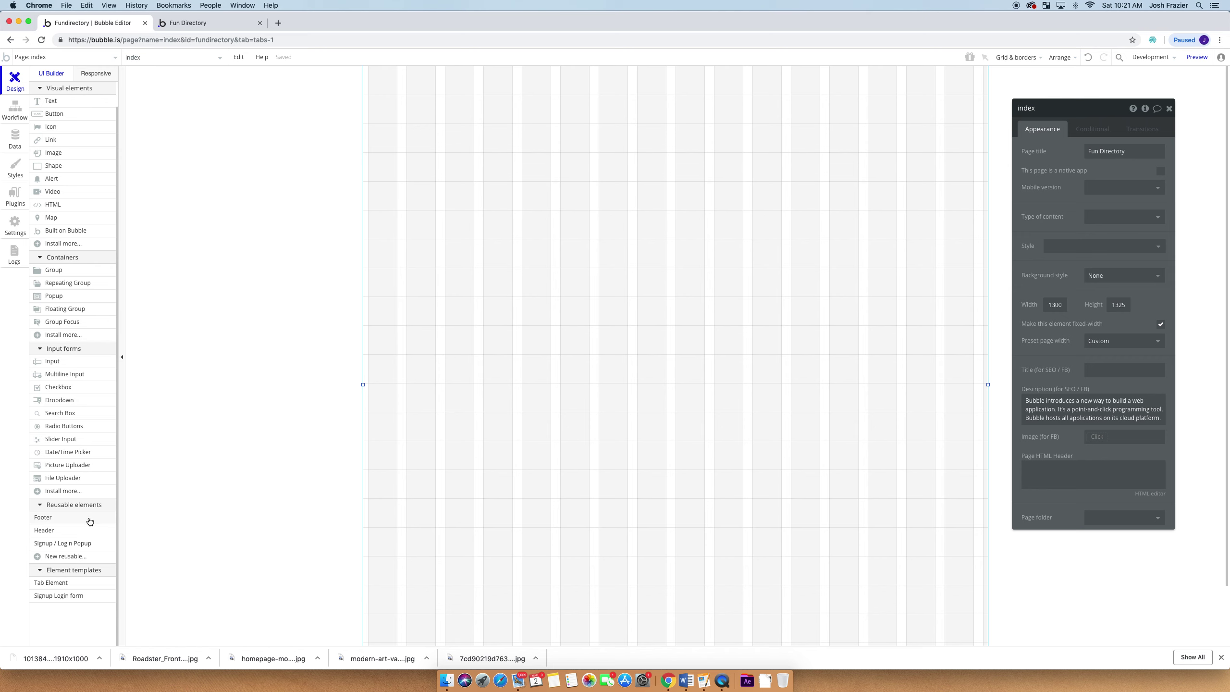
# Draw a Shape element across the top of the index page, about 1295 px wide and 70 px high
pyautogui.moveTo(82, 517)
pyautogui.scroll(2, 63, 517)
pyautogui.scroll(-2, 57, 514)
pyautogui.moveTo(57, 544)
pyautogui.scroll(2, 70, 213)
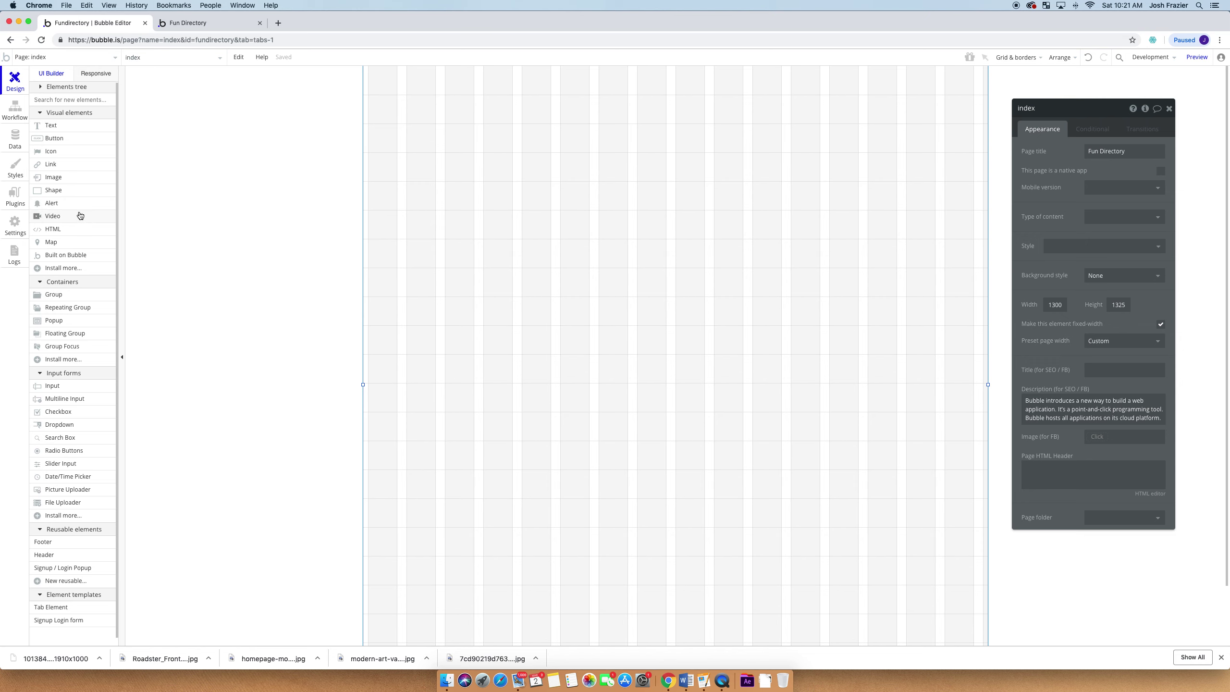
pyautogui.click(53, 190)
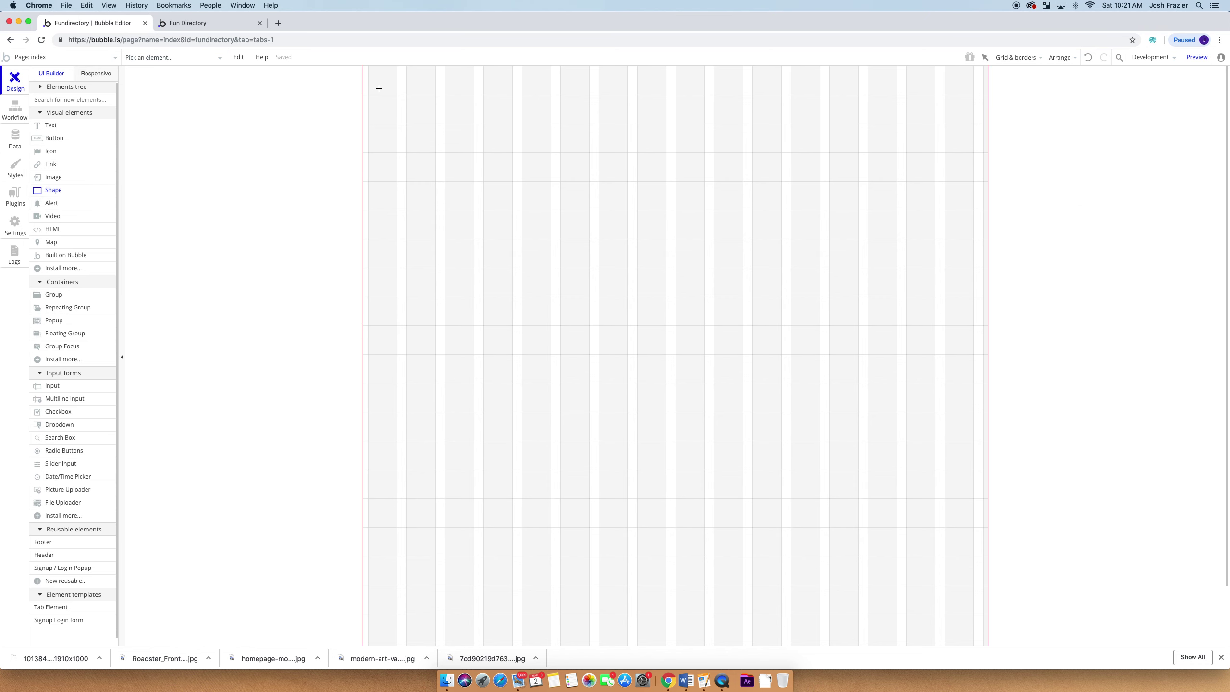
pyautogui.moveTo(372, 72); pyautogui.dragTo(986, 100)
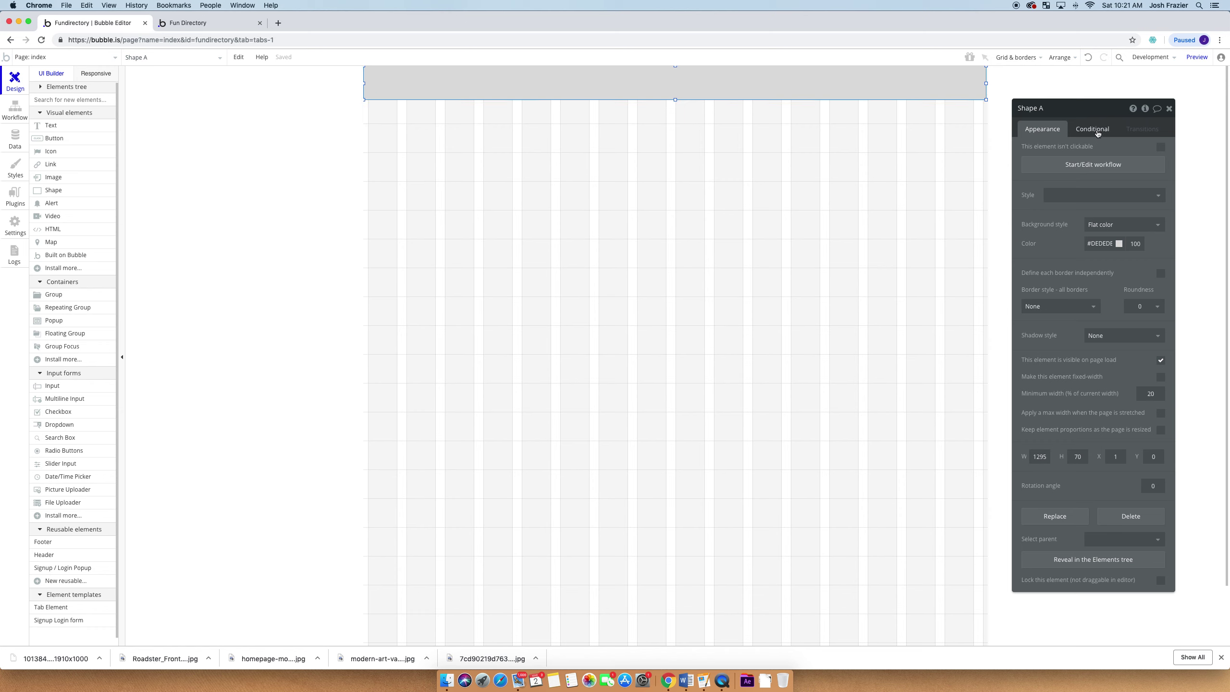
# Rename the shape "Shape Header Bar" and extend its right side to the page edge, making it about 1299 px wide
pyautogui.doubleClick(1066, 108)
pyautogui.moveTo(1066, 108); pyautogui.dragTo(1023, 102)
pyautogui.write('Shape Header Bar')
pyautogui.press('Return')
pyautogui.moveTo(986, 82); pyautogui.dragTo(988, 83)
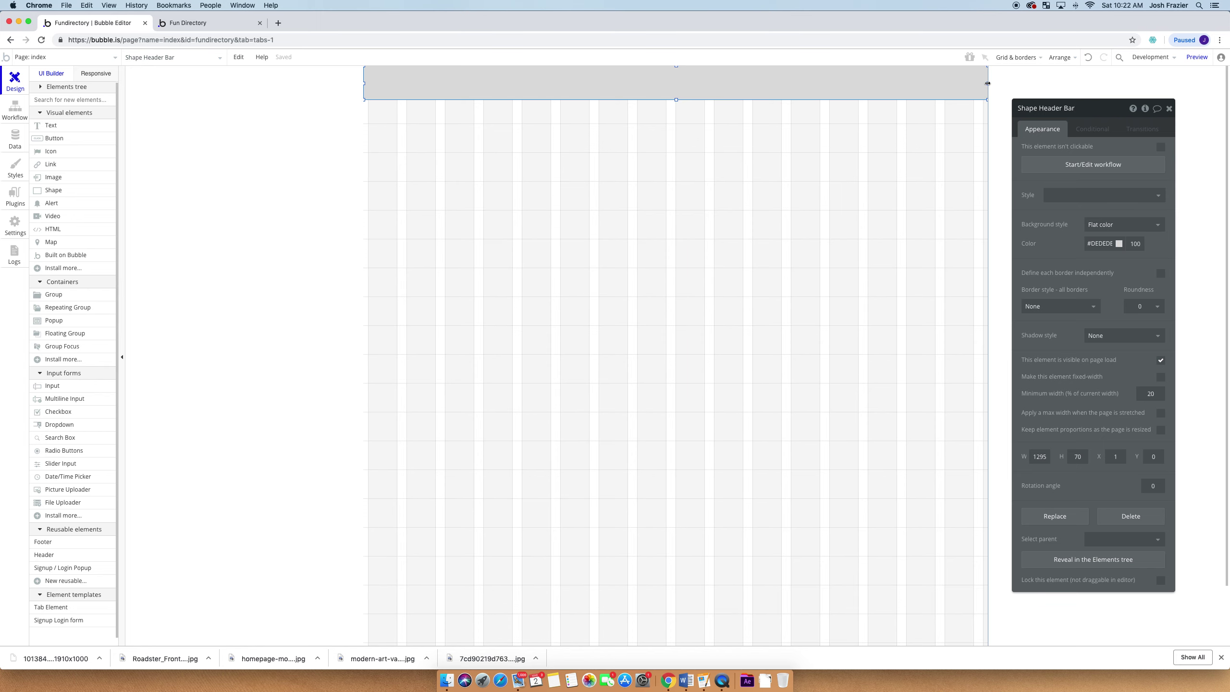
# Preview the page to check the header bar, and return to the editor
pyautogui.click(1196, 57)
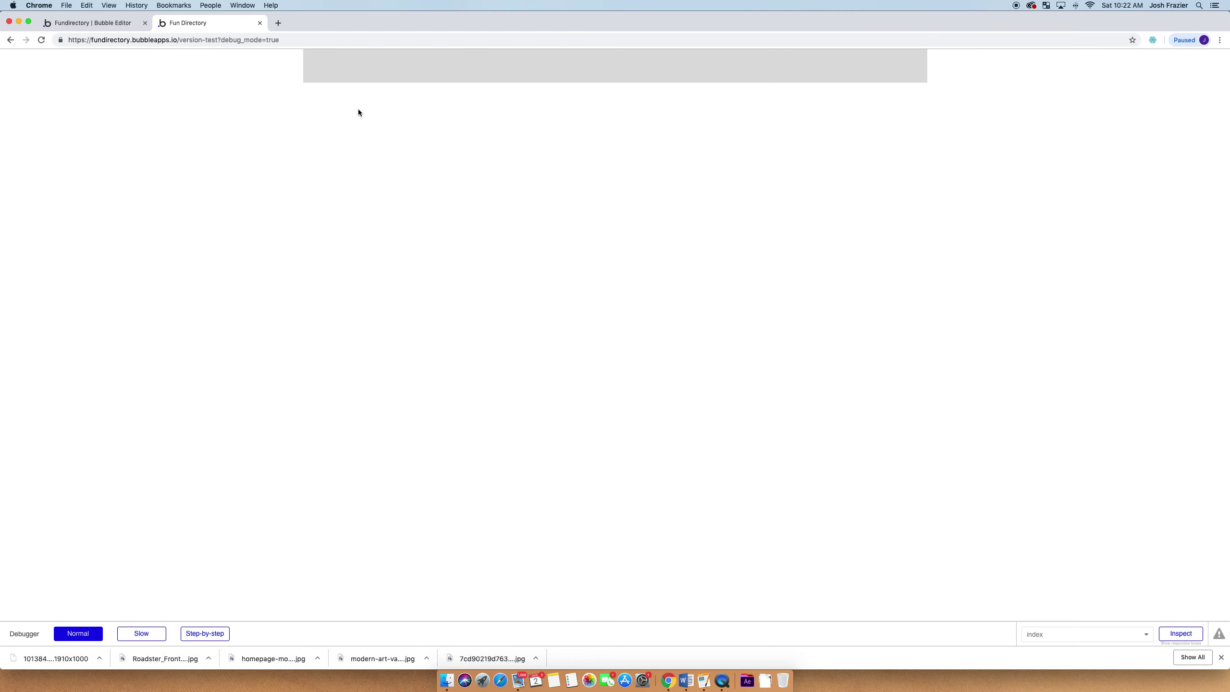
pyautogui.click(117, 28)
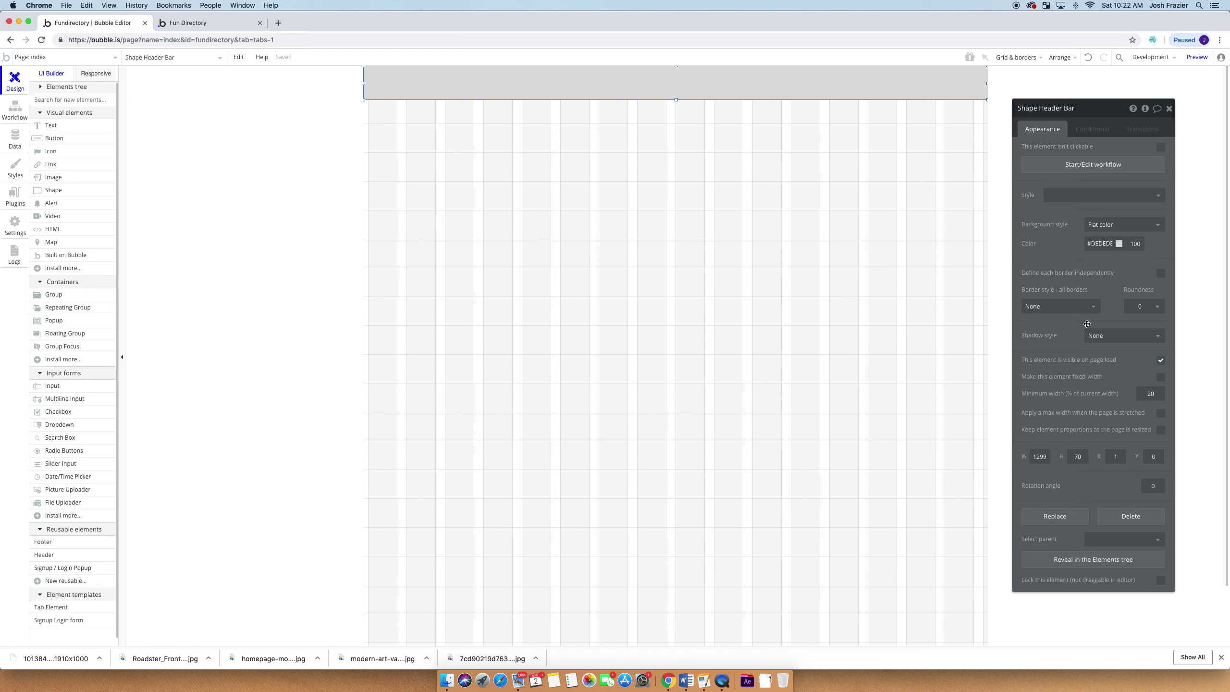
# Set the header bar's flat background color to #FFFFFF
pyautogui.doubleClick(1100, 244)
pyautogui.write('FFFFFF')
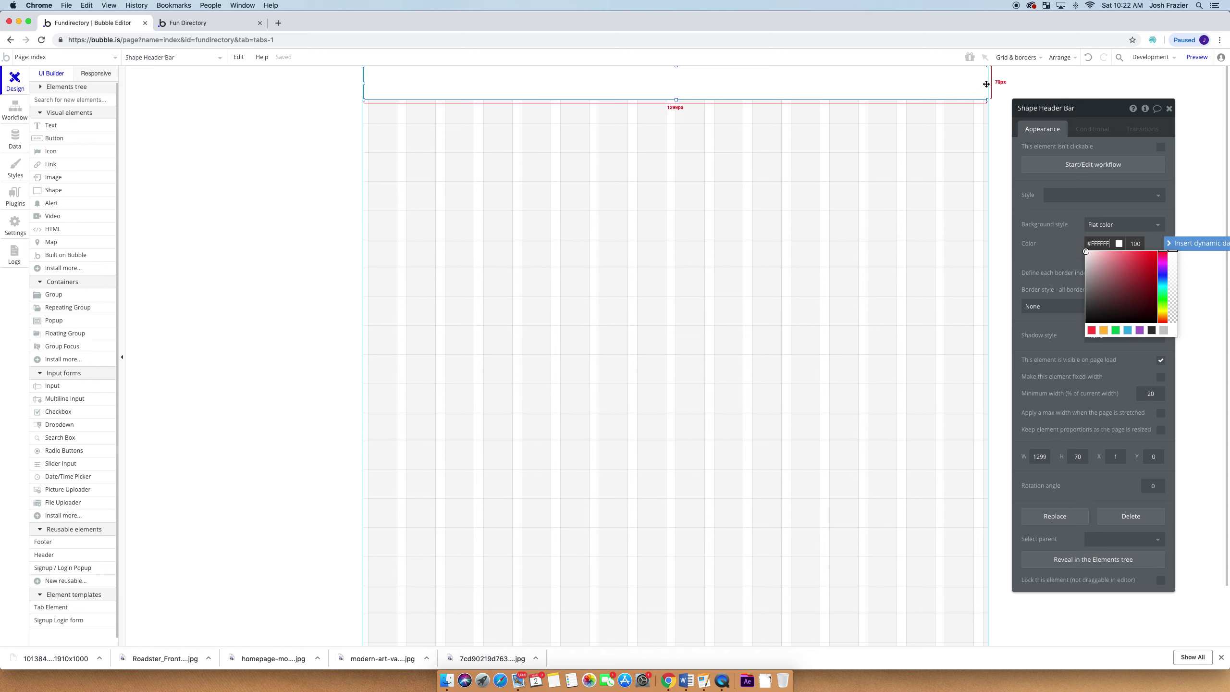
pyautogui.click(911, 129)
pyautogui.click(553, 87)
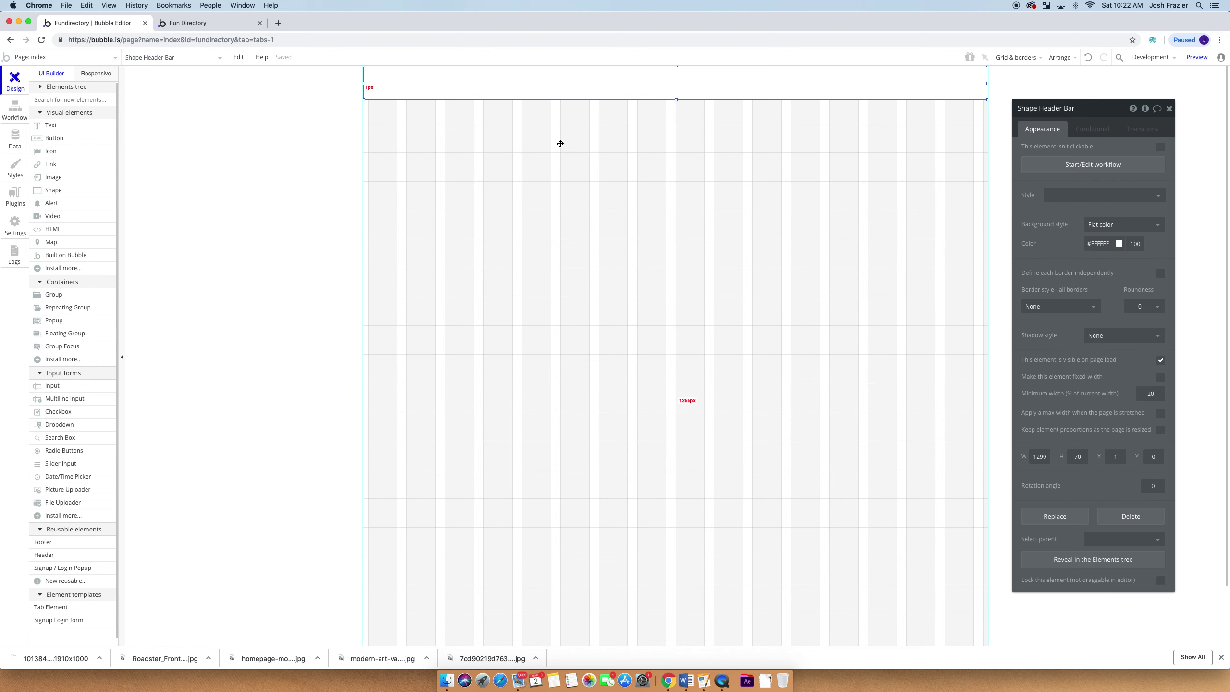
# Add a Text element about 250 px wide and 33 px high near the header bar's left end, reading "FunDirectory"
pyautogui.click(615, 196)
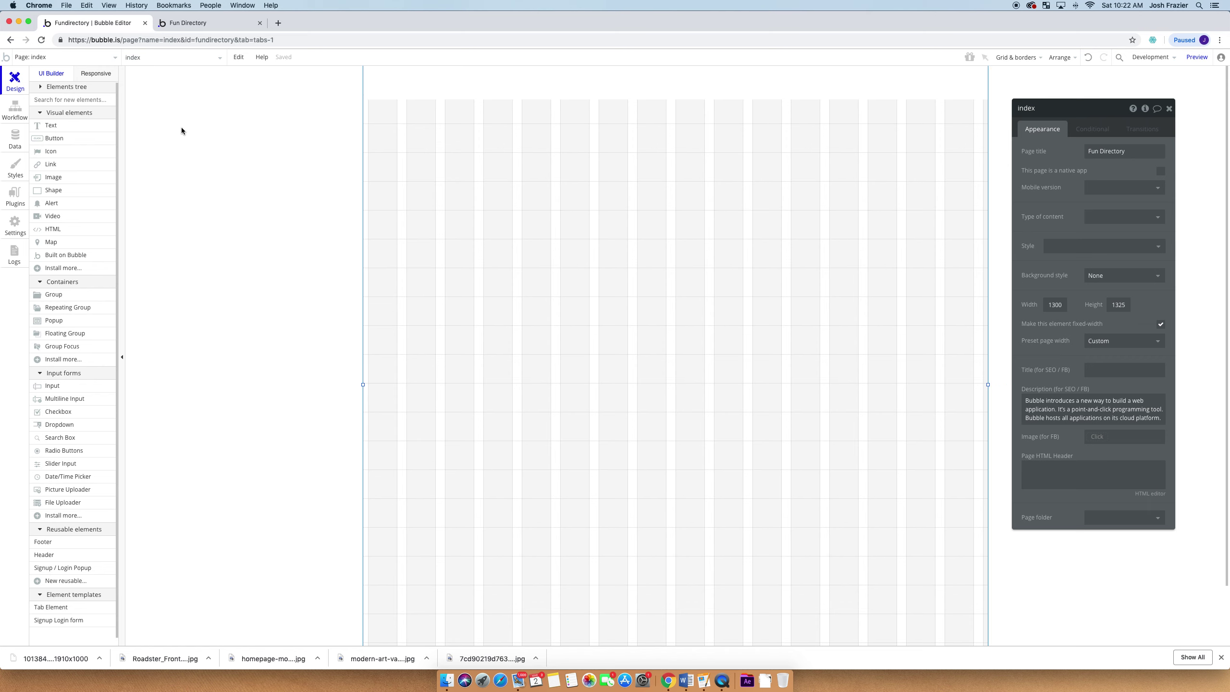
pyautogui.click(50, 127)
pyautogui.moveTo(375, 72)
pyautogui.mouseDown()
pyautogui.moveTo(494, 88)
pyautogui.moveTo(425, 80)
pyautogui.mouseUp()
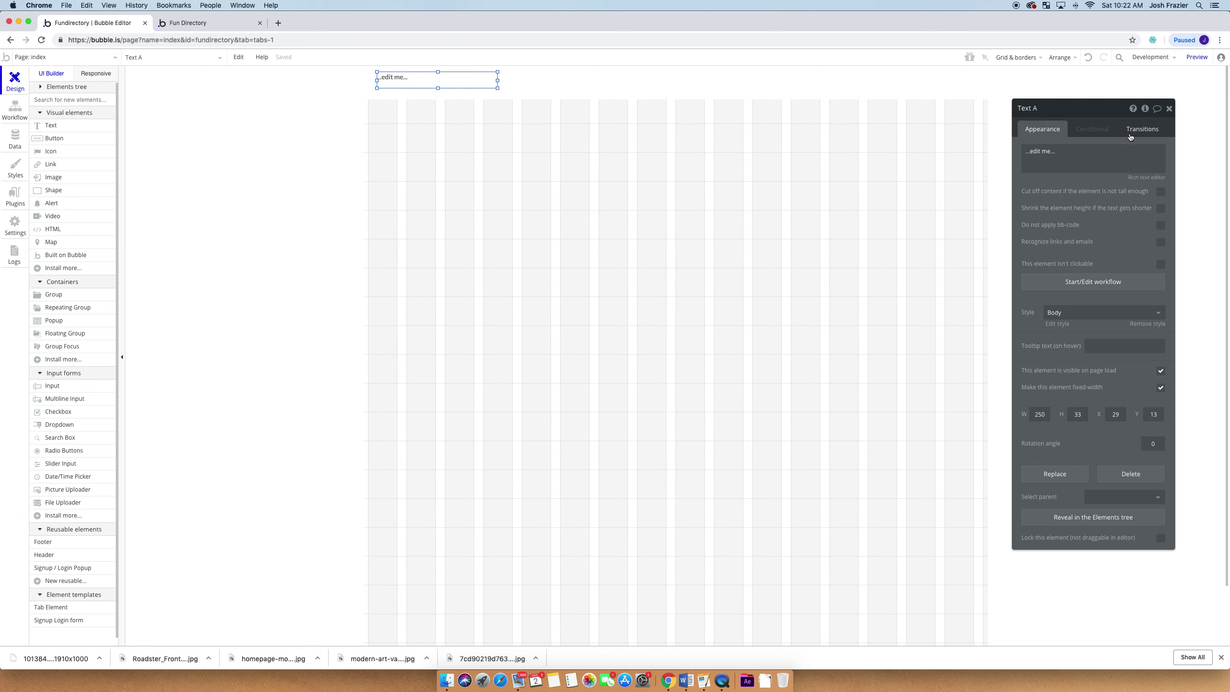
pyautogui.tripleClick(1061, 154)
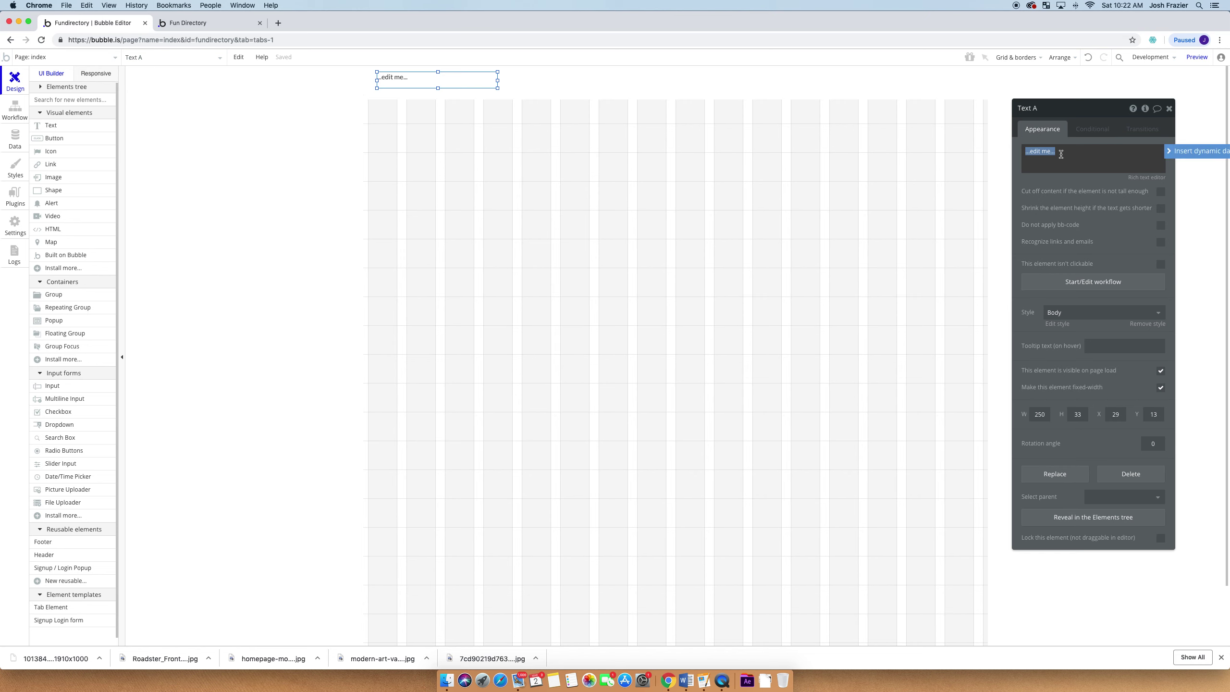
pyautogui.write('FunDirectory')
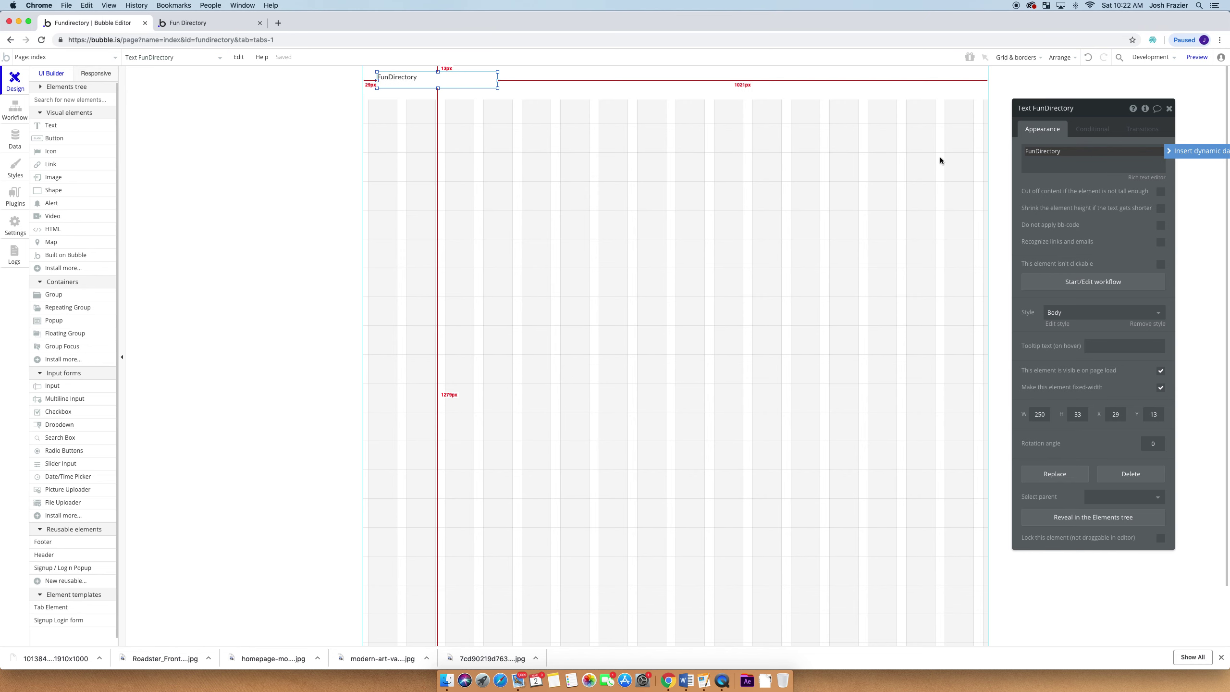
pyautogui.click(1060, 108)
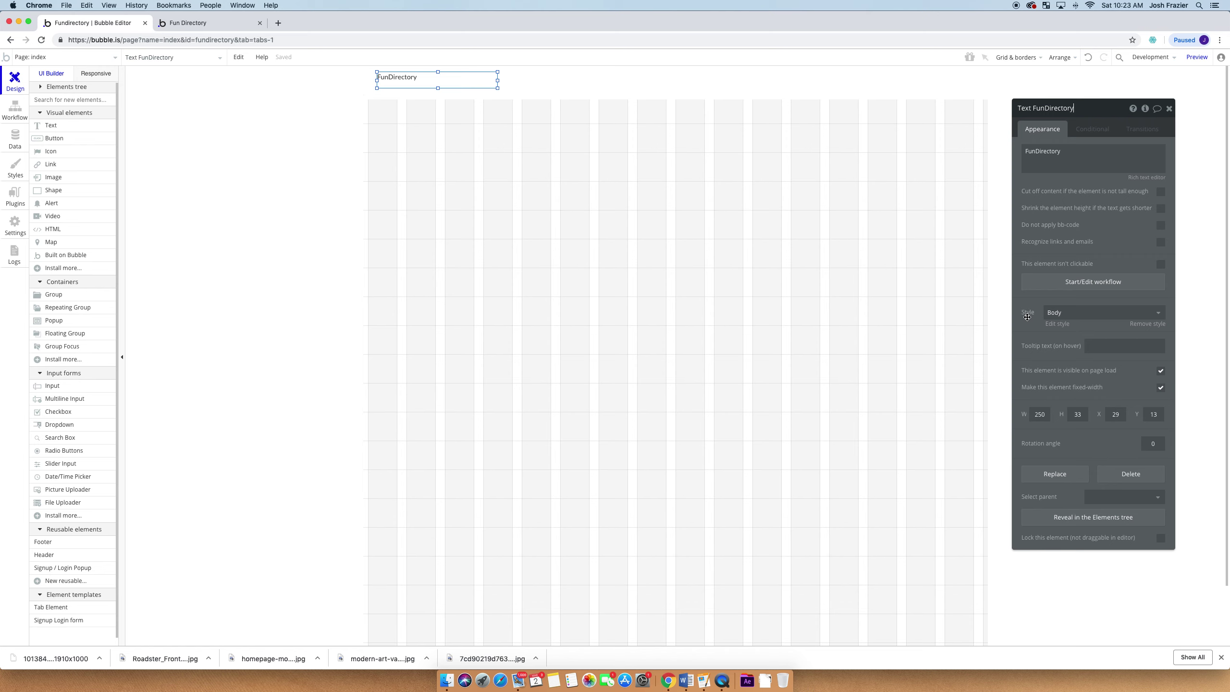
# Apply the Heading 2 style to the FunDirectory text and increase its height to about 39 px
pyautogui.click(1072, 313)
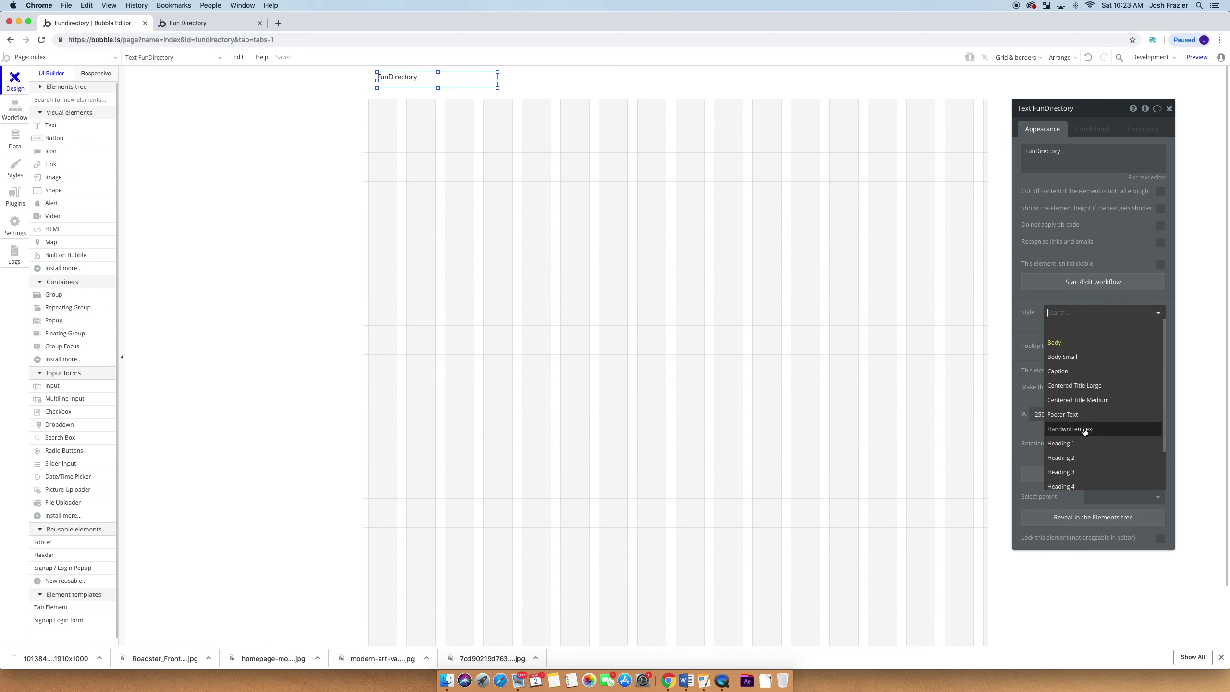
pyautogui.scroll(-2, 1087, 429)
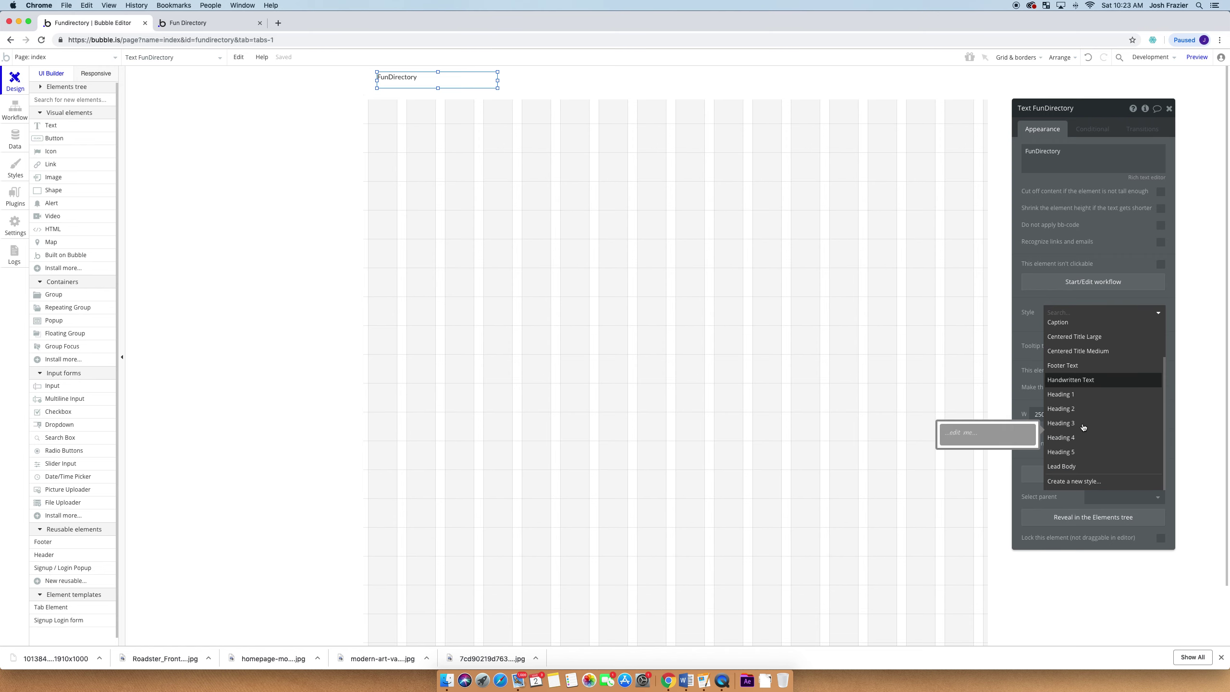
pyautogui.click(1095, 394)
pyautogui.click(1070, 313)
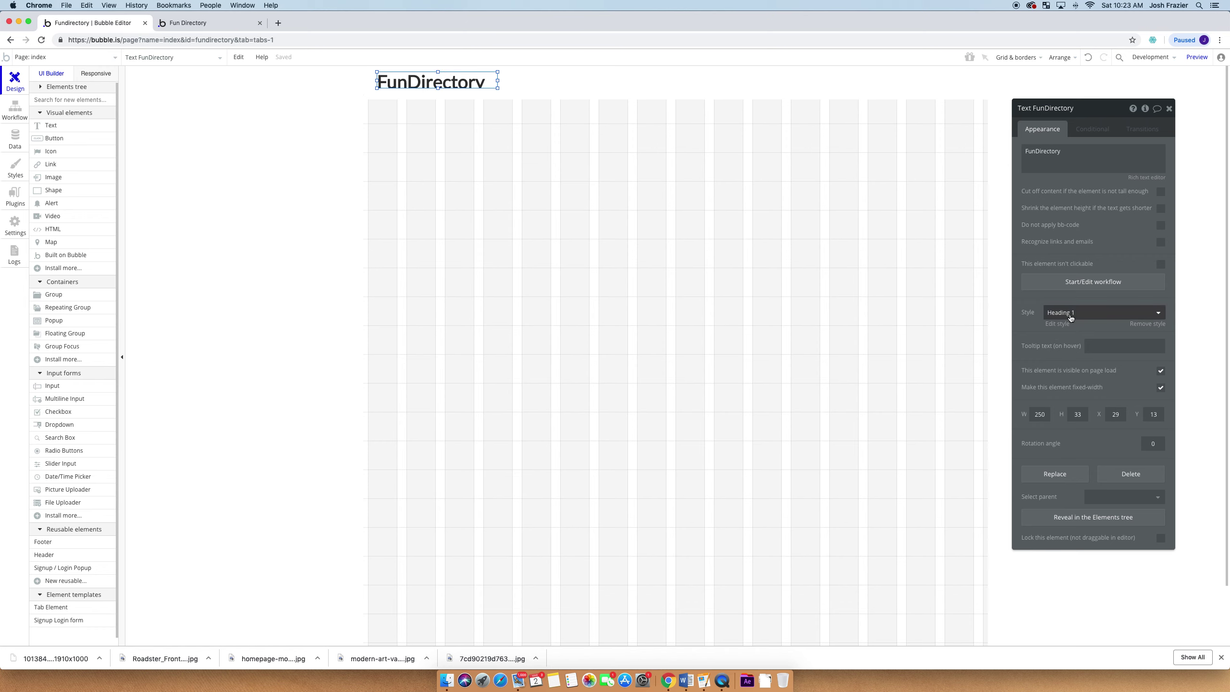
pyautogui.click(1079, 457)
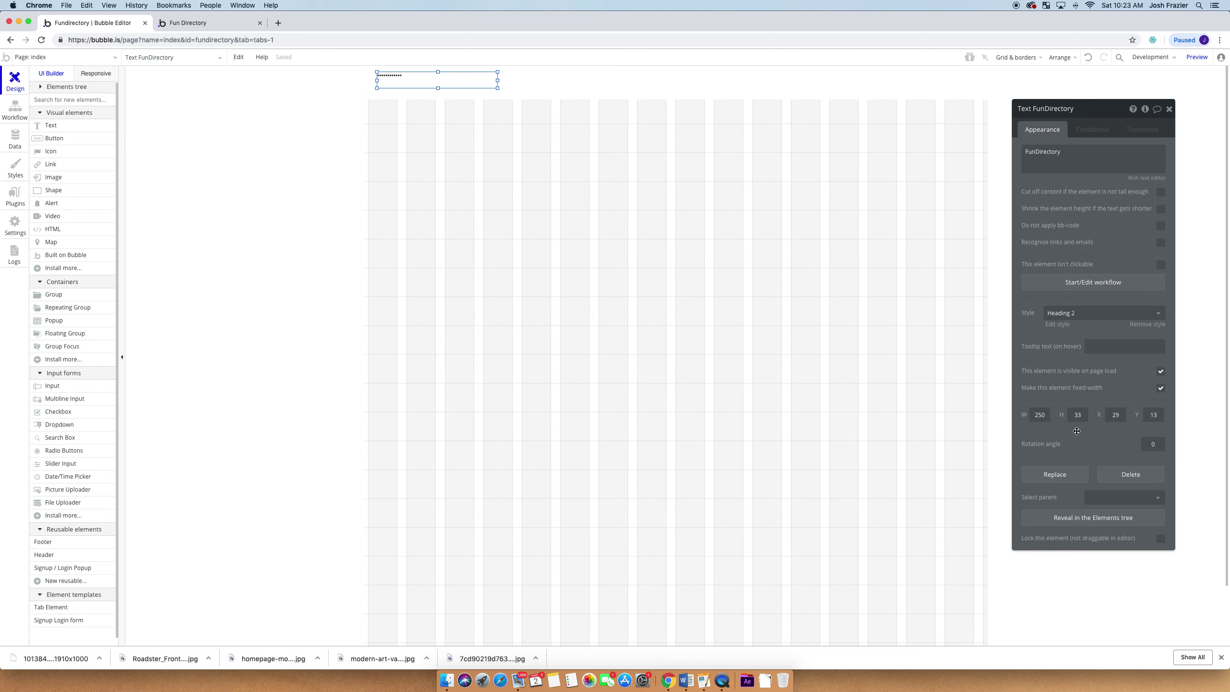
pyautogui.moveTo(438, 89); pyautogui.dragTo(438, 91)
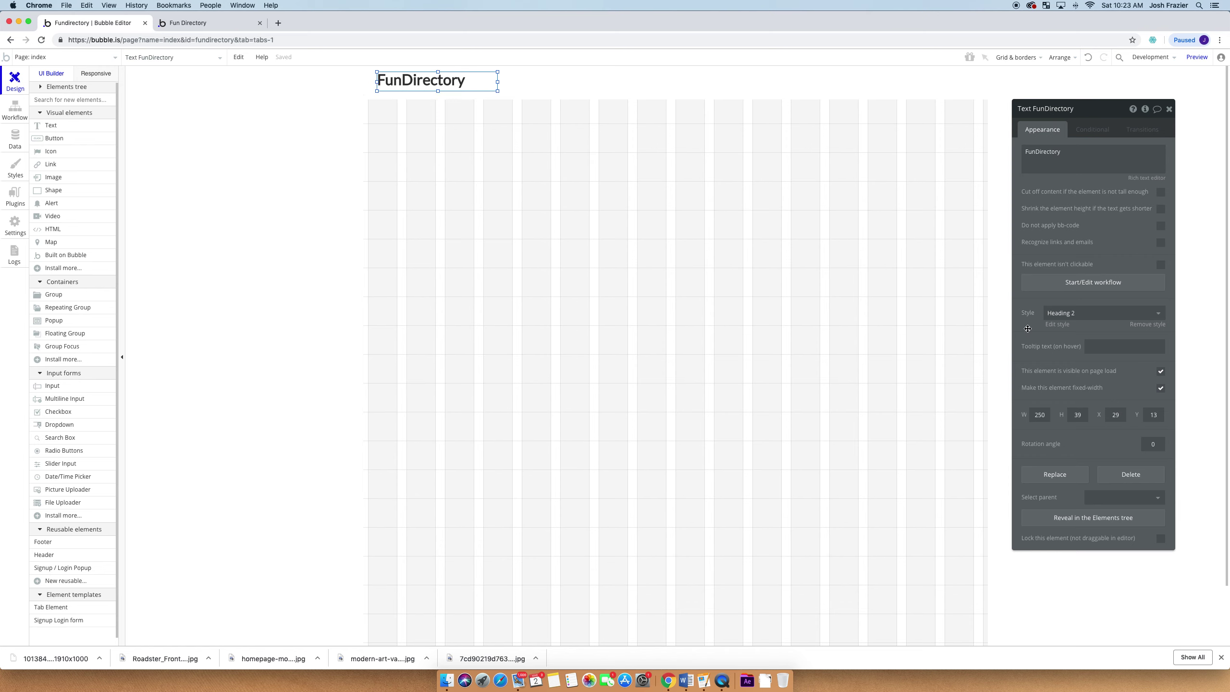
# Clear the FunDirectory text's style and set its font color to the gray #6B6B6B
pyautogui.click(1085, 314)
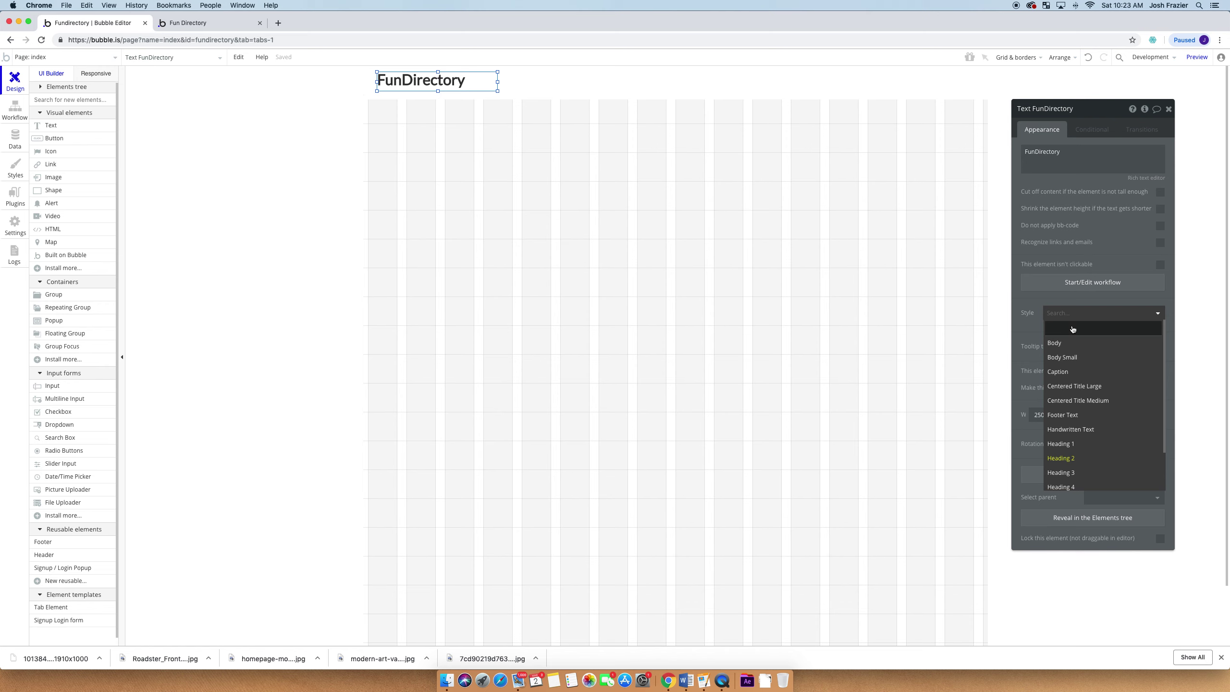
pyautogui.click(1073, 332)
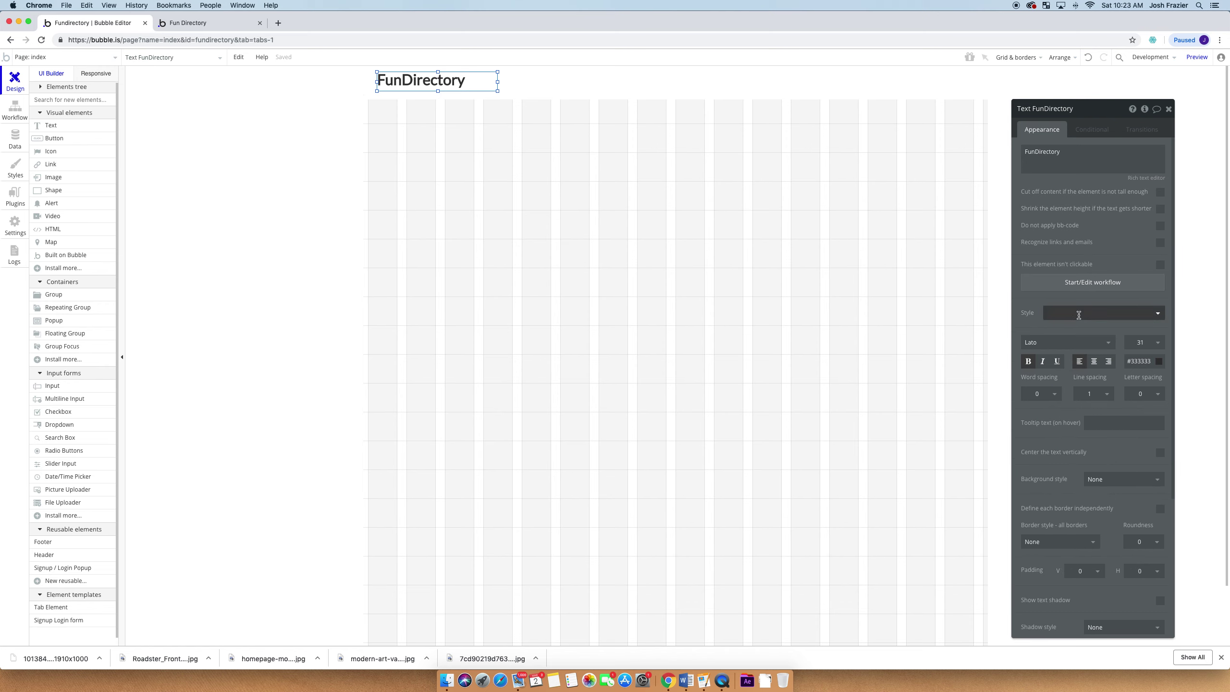
pyautogui.click(1079, 314)
pyautogui.click(1081, 312)
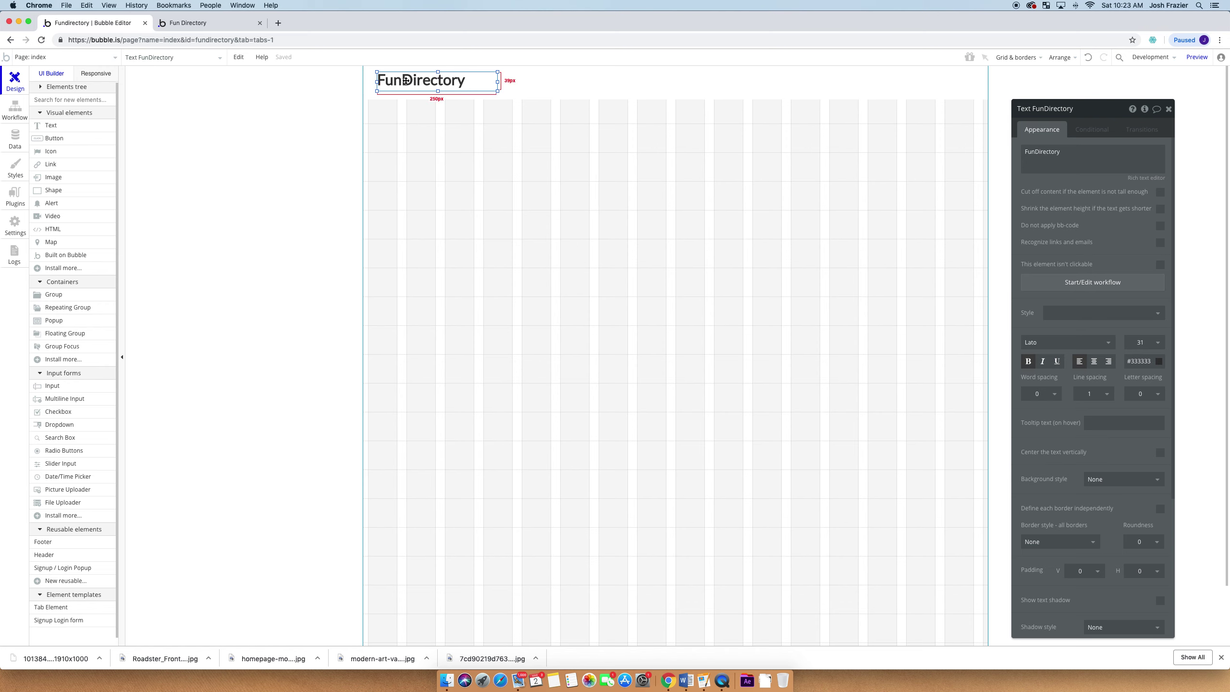
pyautogui.click(1143, 361)
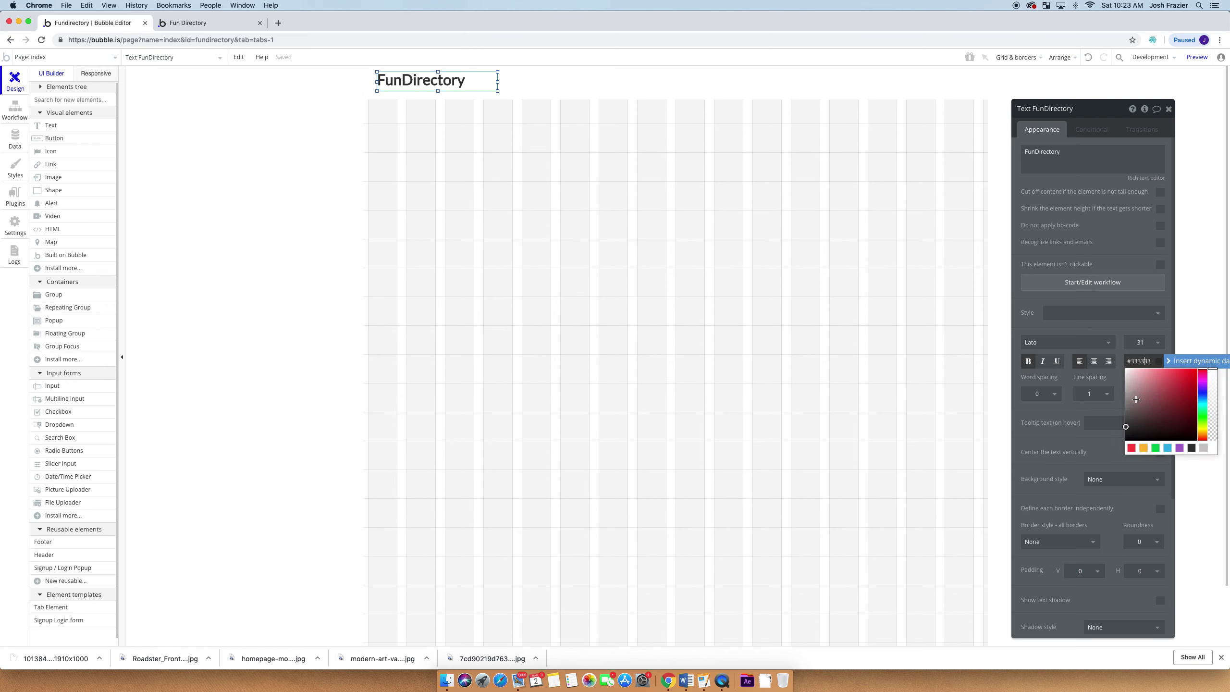
pyautogui.moveTo(1132, 416); pyautogui.dragTo(1112, 411)
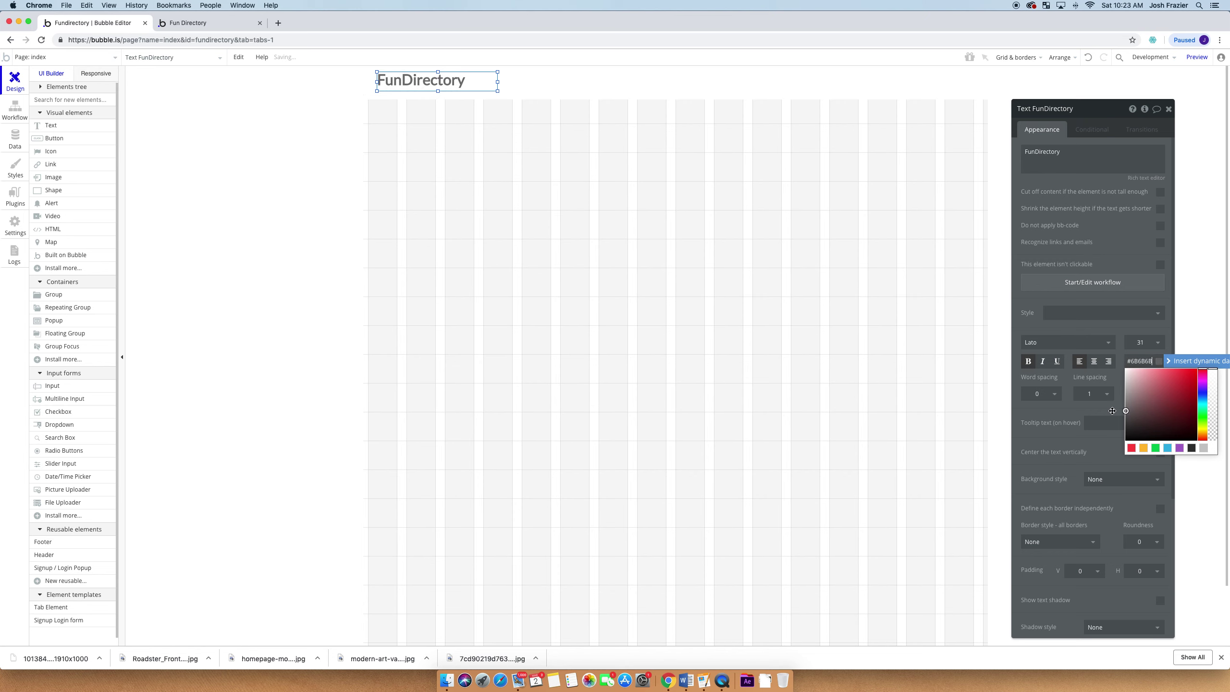
pyautogui.click(1117, 331)
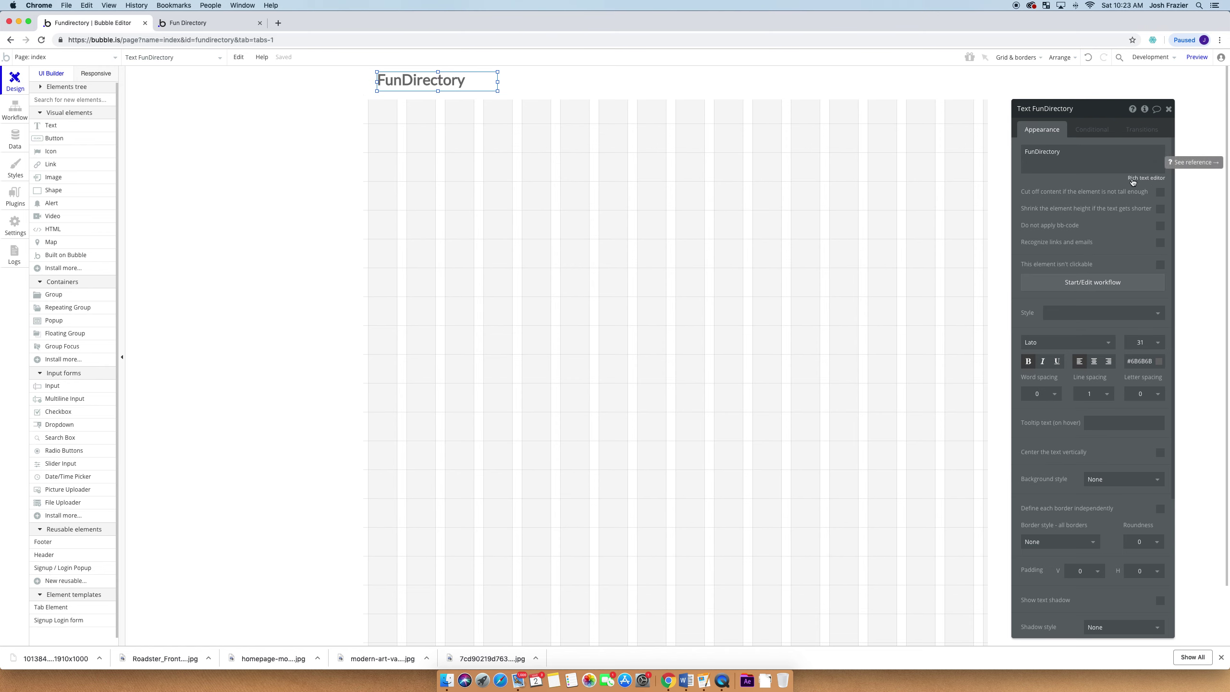
# Make the word "Directory" bold in the title's rich text editor and save the change
pyautogui.click(1148, 178)
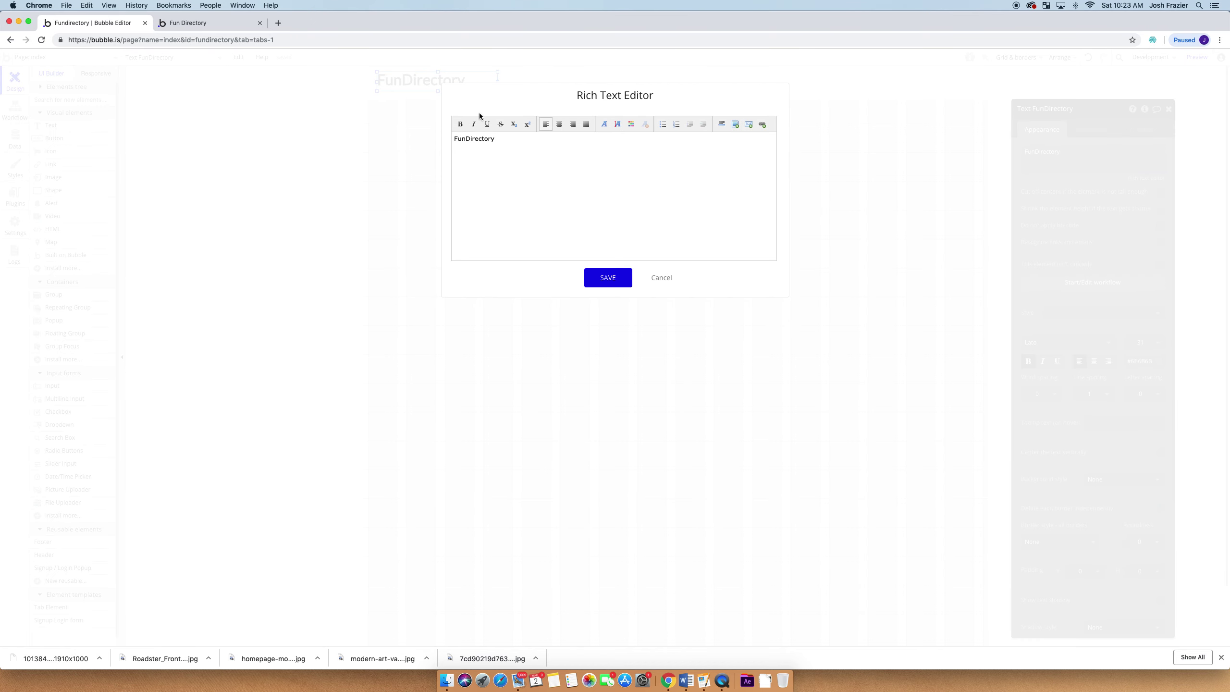
pyautogui.moveTo(483, 138); pyautogui.dragTo(466, 138)
pyautogui.click(644, 125)
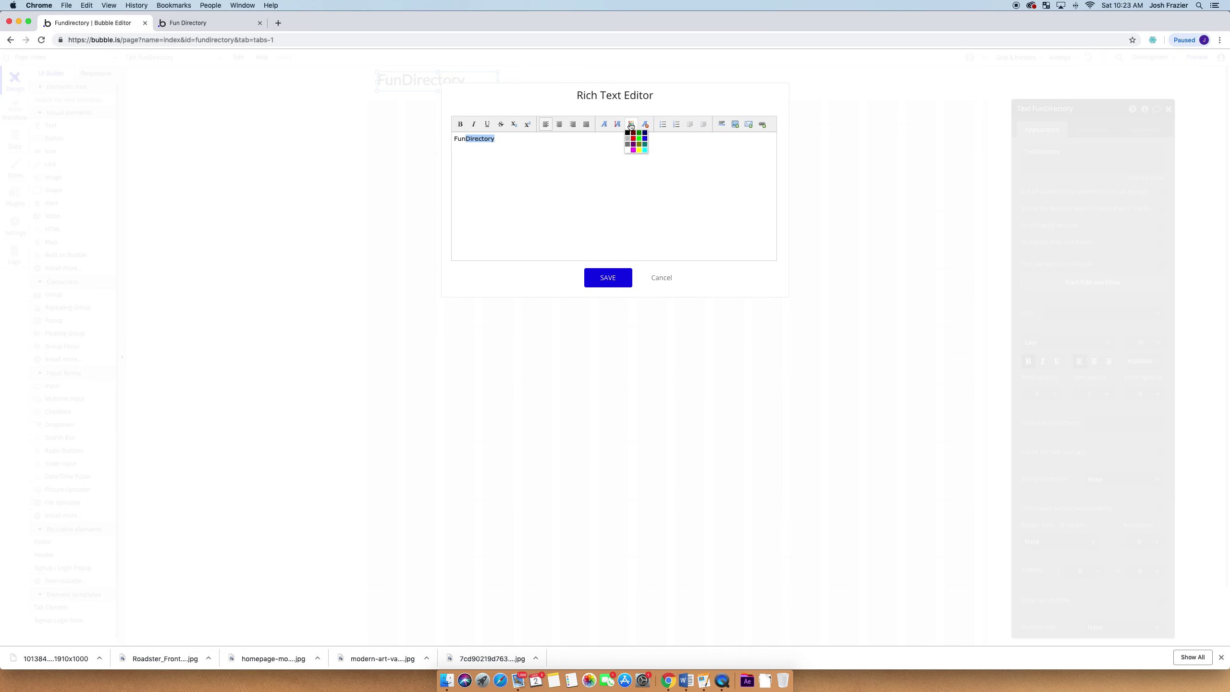
pyautogui.click(506, 137)
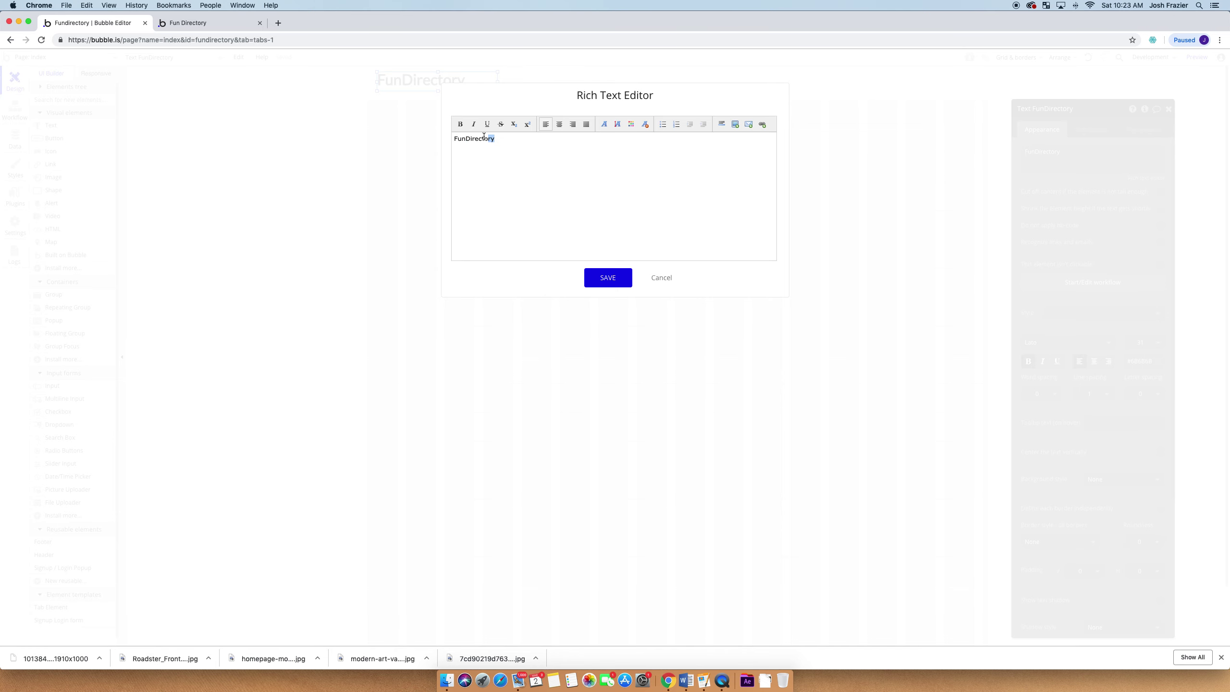
pyautogui.moveTo(483, 137); pyautogui.dragTo(467, 137)
pyautogui.click(460, 124)
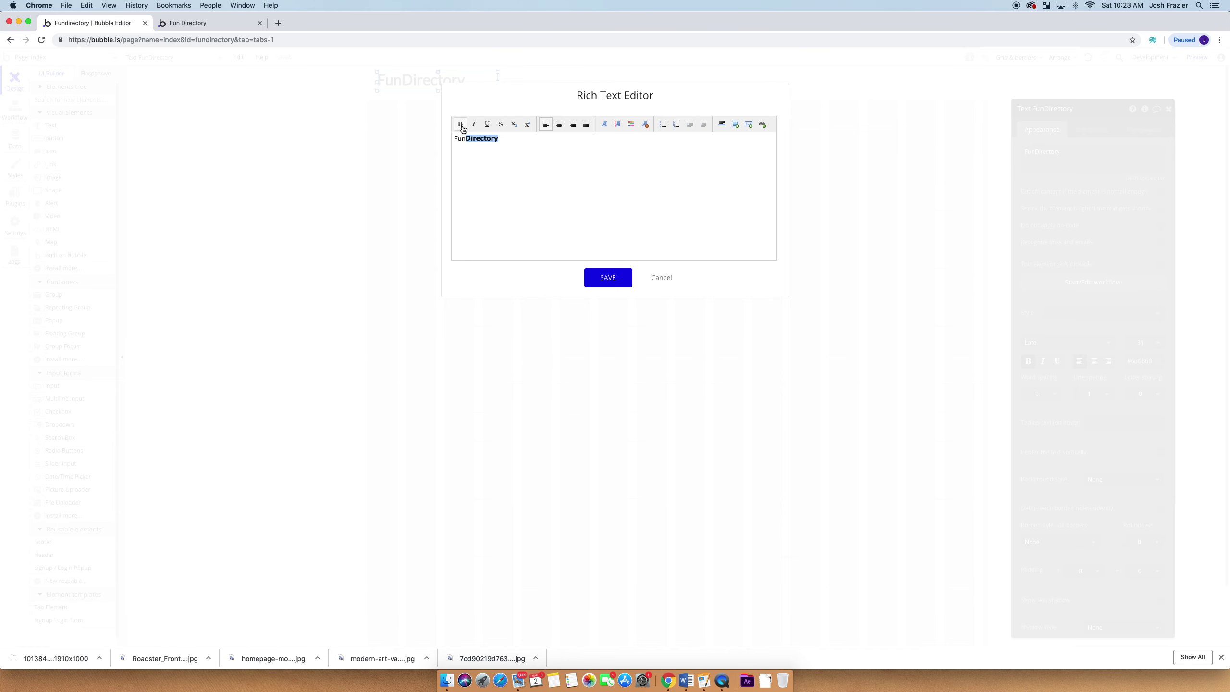
pyautogui.click(628, 283)
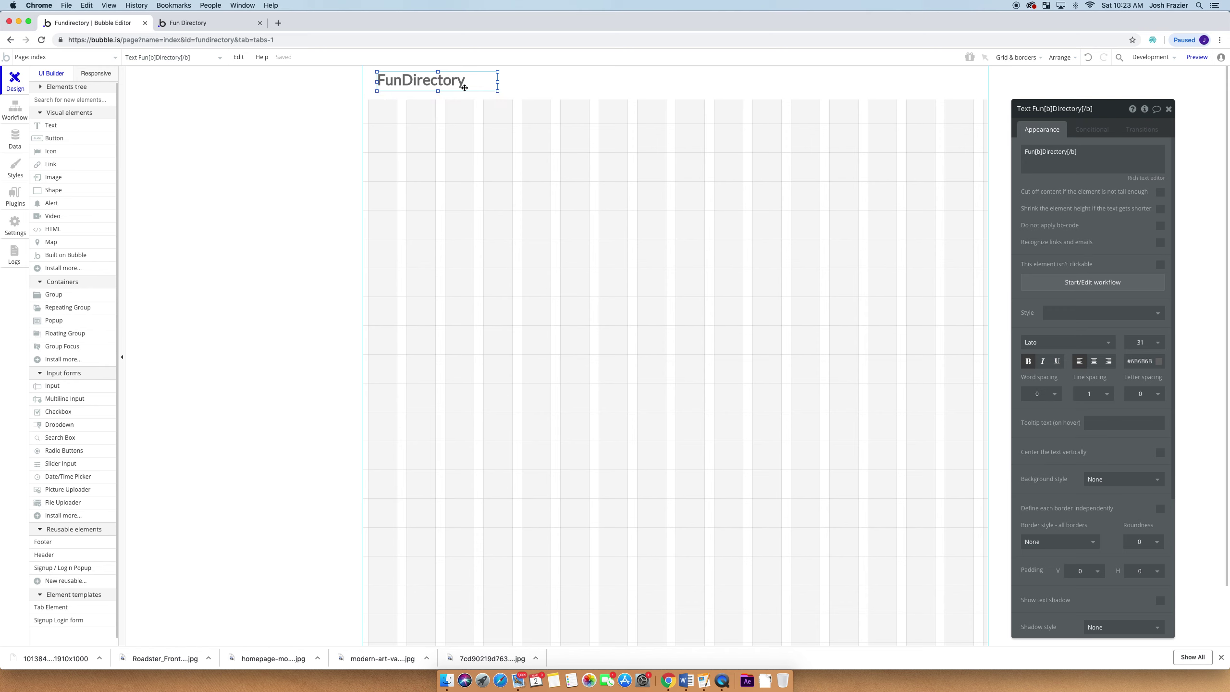
# Nudge the FunDirectory title slightly down and to the right within the header bar
pyautogui.press('Down')
pyautogui.click(524, 186)
pyautogui.moveTo(432, 86); pyautogui.dragTo(434, 87)
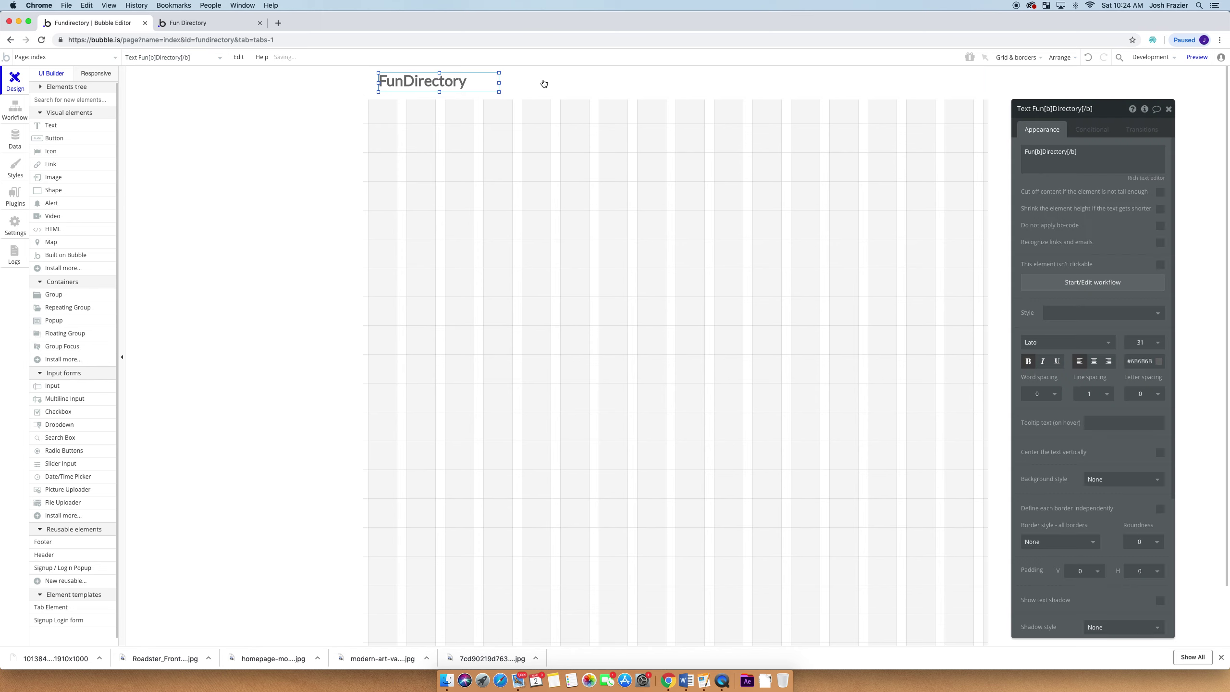
# Preview the page to check the FunDirectory title, and return to the editor
pyautogui.click(1196, 56)
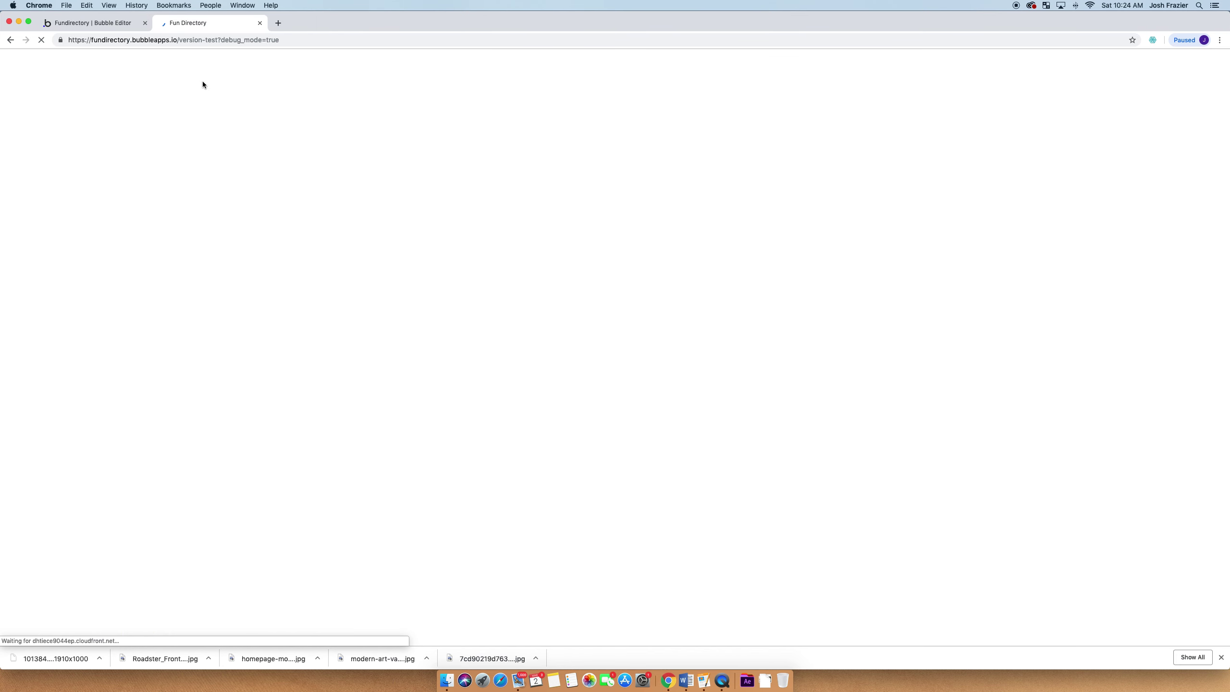
pyautogui.click(95, 23)
pyautogui.click(499, 150)
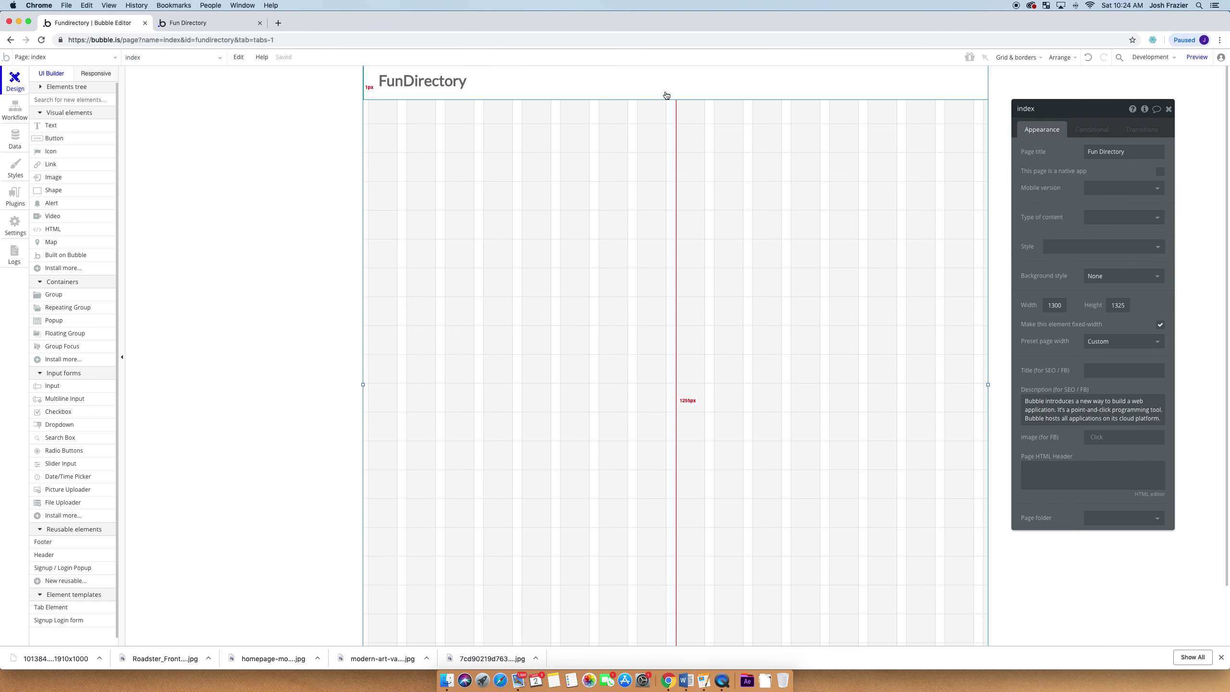
pyautogui.click(557, 95)
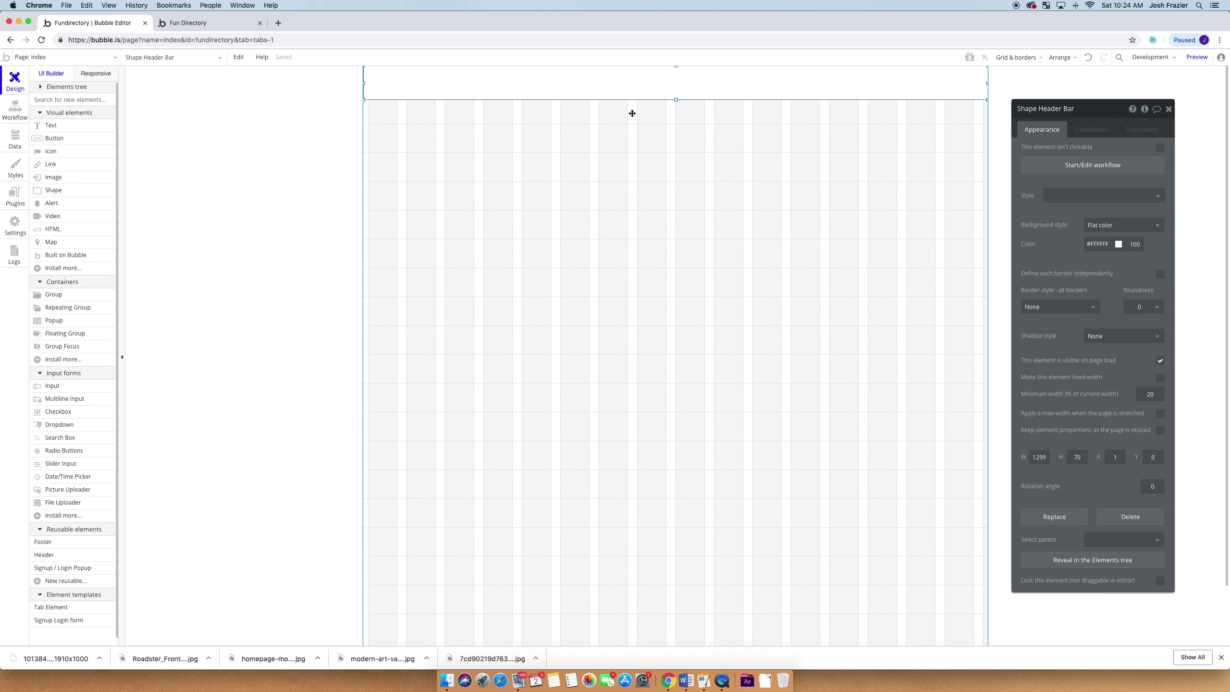
pyautogui.click(498, 143)
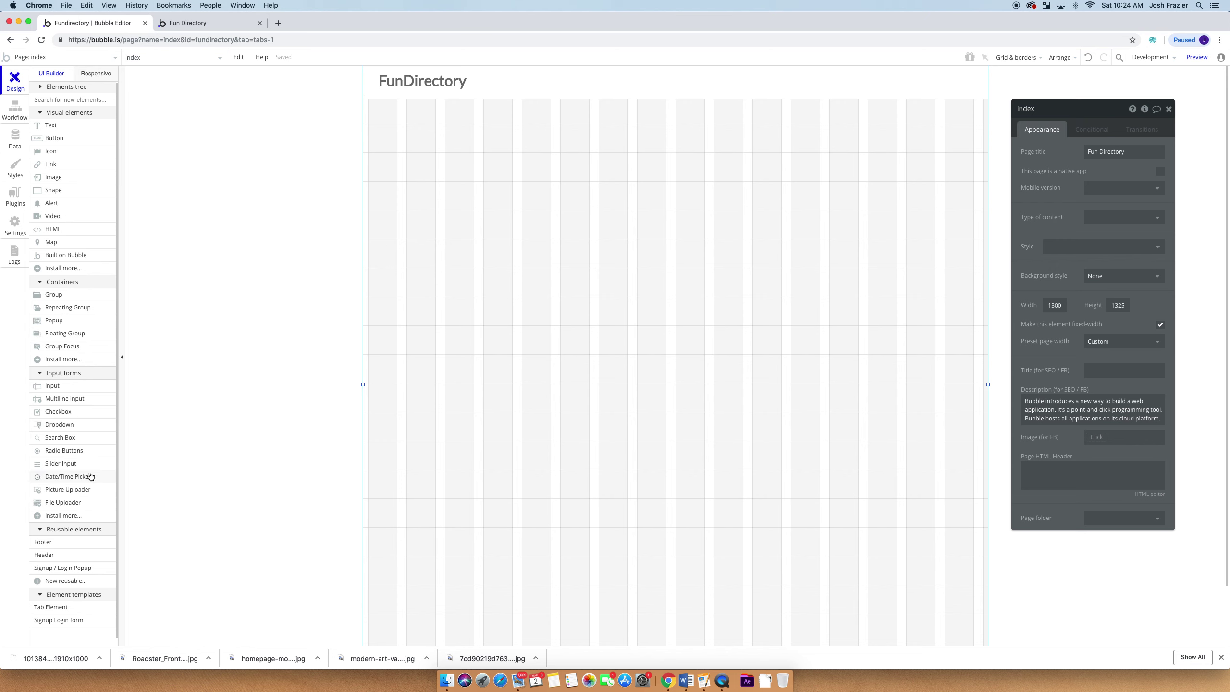
# Draw a Button element about 158 px wide and 40 px high near the header bar's right end
pyautogui.scroll(1, 71, 350)
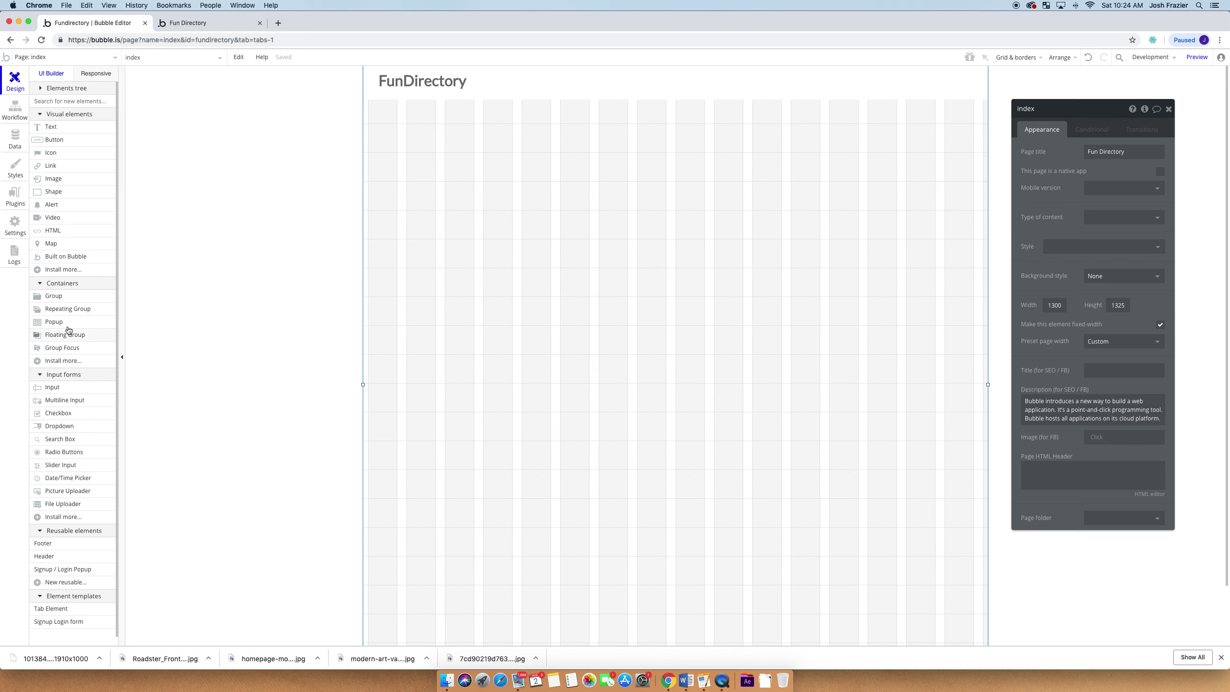
pyautogui.click(45, 140)
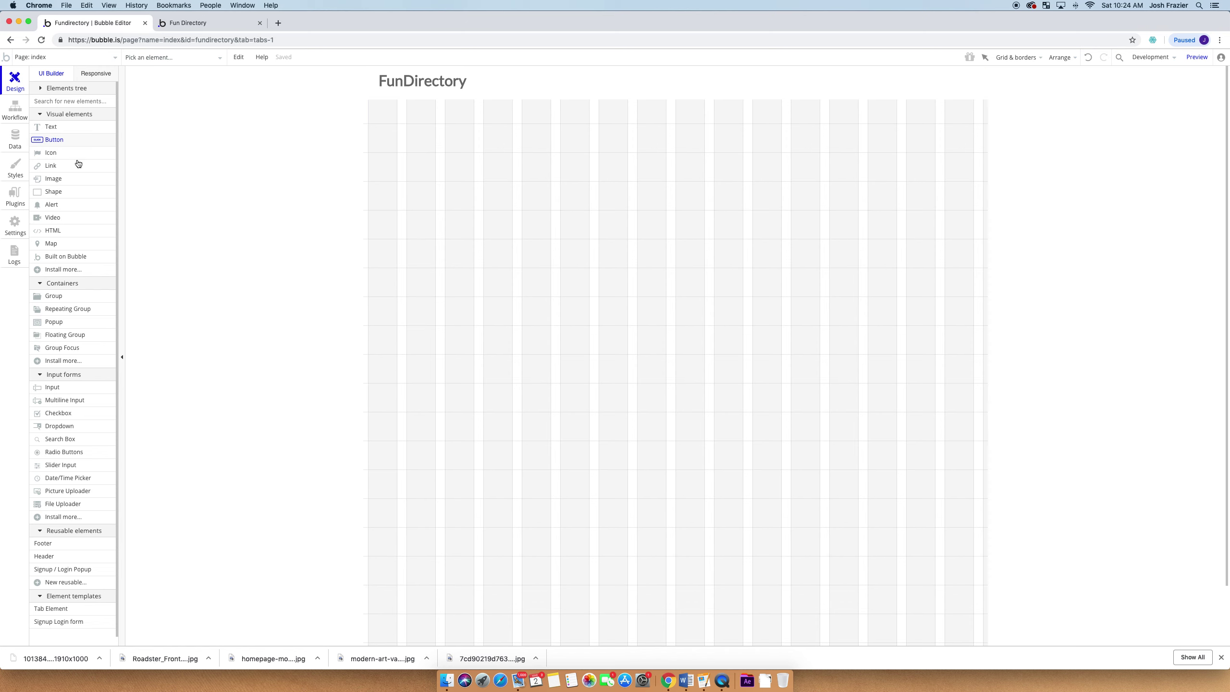
pyautogui.moveTo(837, 158)
pyautogui.mouseDown()
pyautogui.moveTo(942, 189)
pyautogui.moveTo(914, 178)
pyautogui.moveTo(935, 81)
pyautogui.moveTo(952, 87)
pyautogui.mouseUp()
pyautogui.click(952, 87)
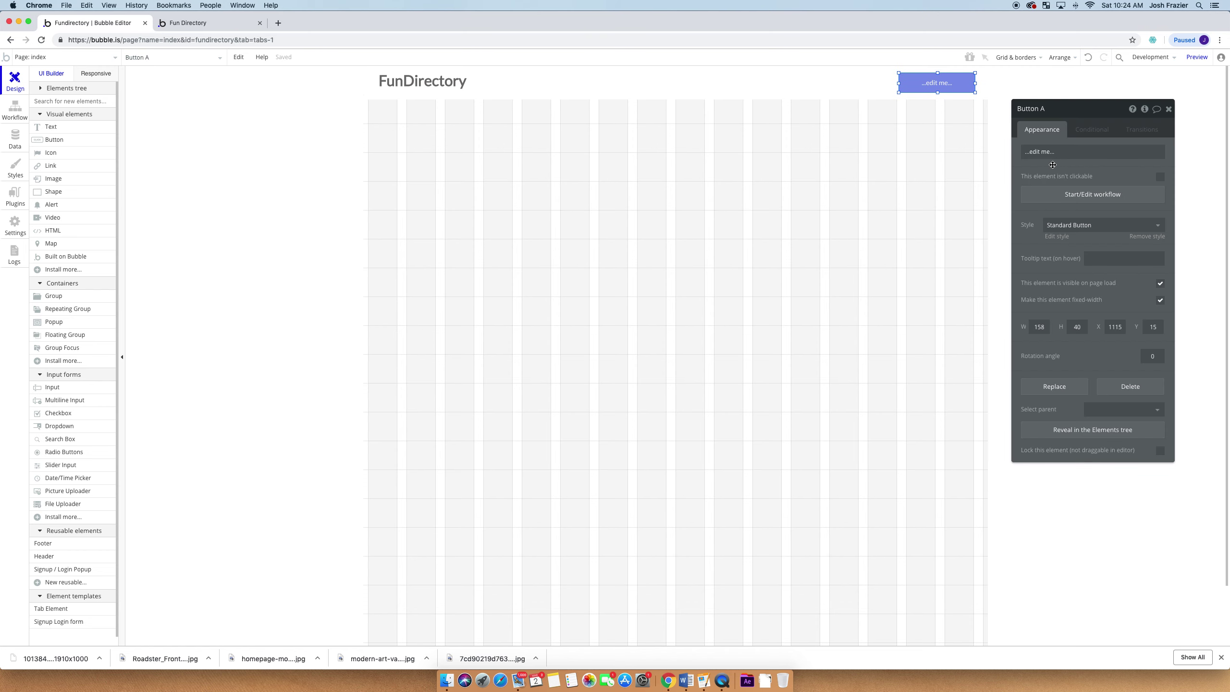
# Rename the new button element "Button Sign In" and set its label to "Sign In"
pyautogui.click(1051, 109)
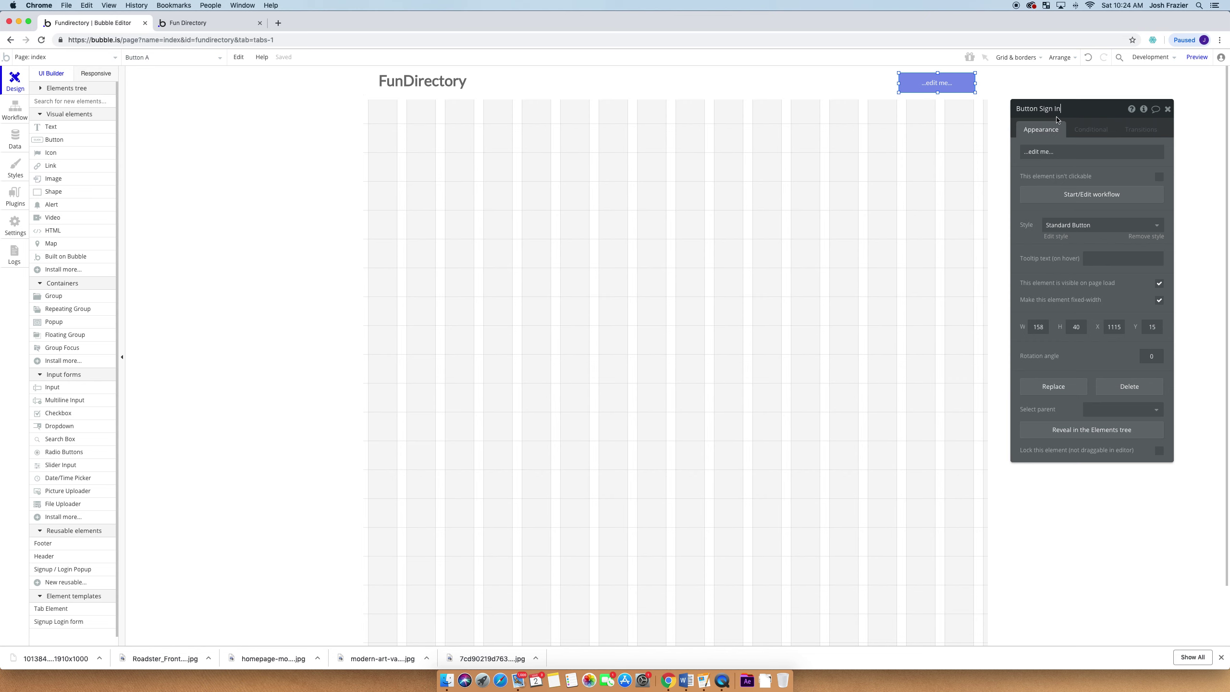
pyautogui.tripleClick(1046, 152)
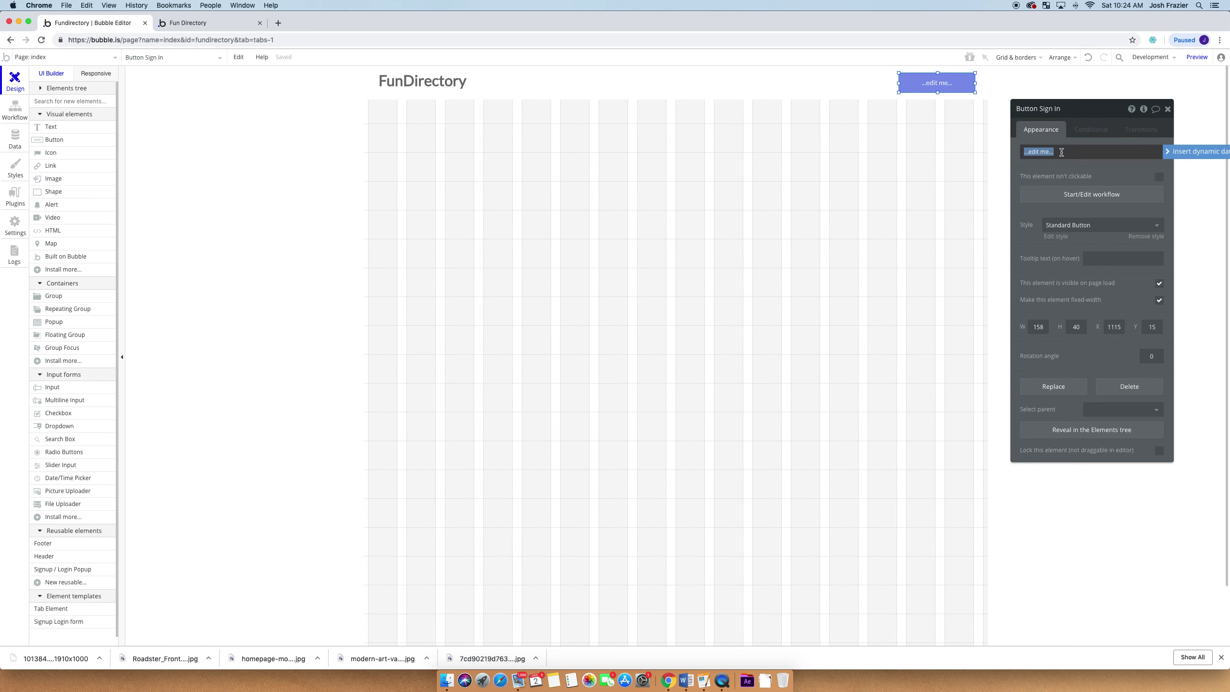
pyautogui.write('Sign In')
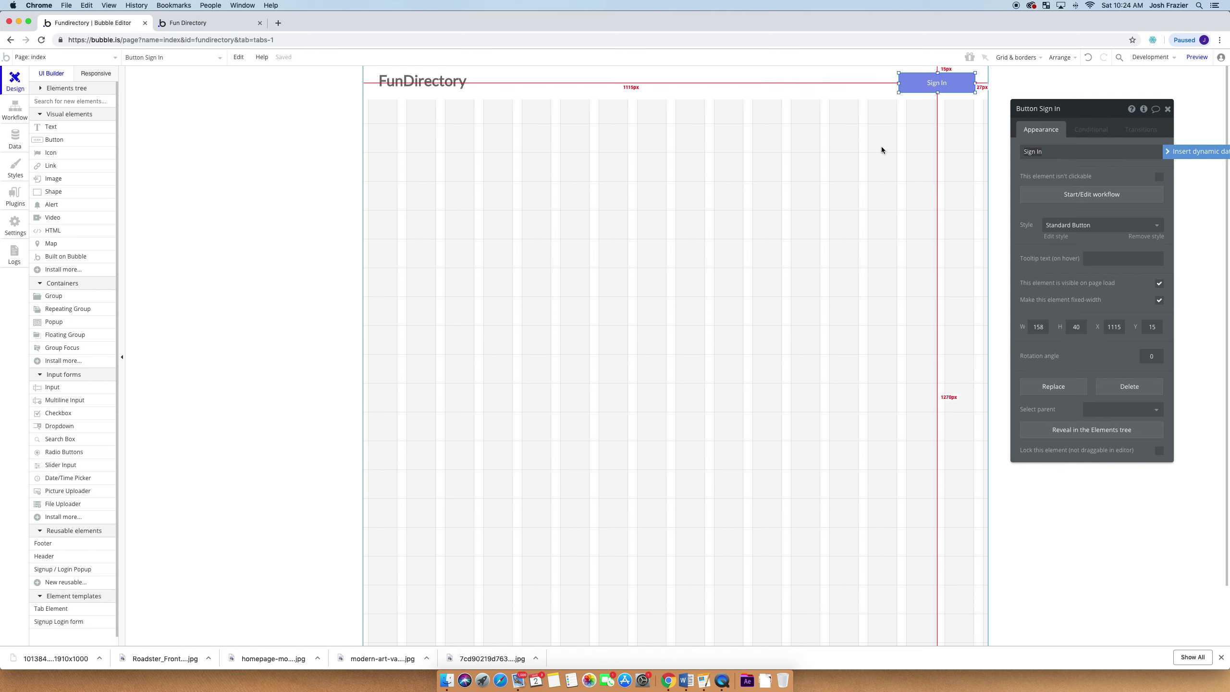
pyautogui.click(855, 127)
# Preview the page to check the Sign In button in the header bar
pyautogui.click(926, 83)
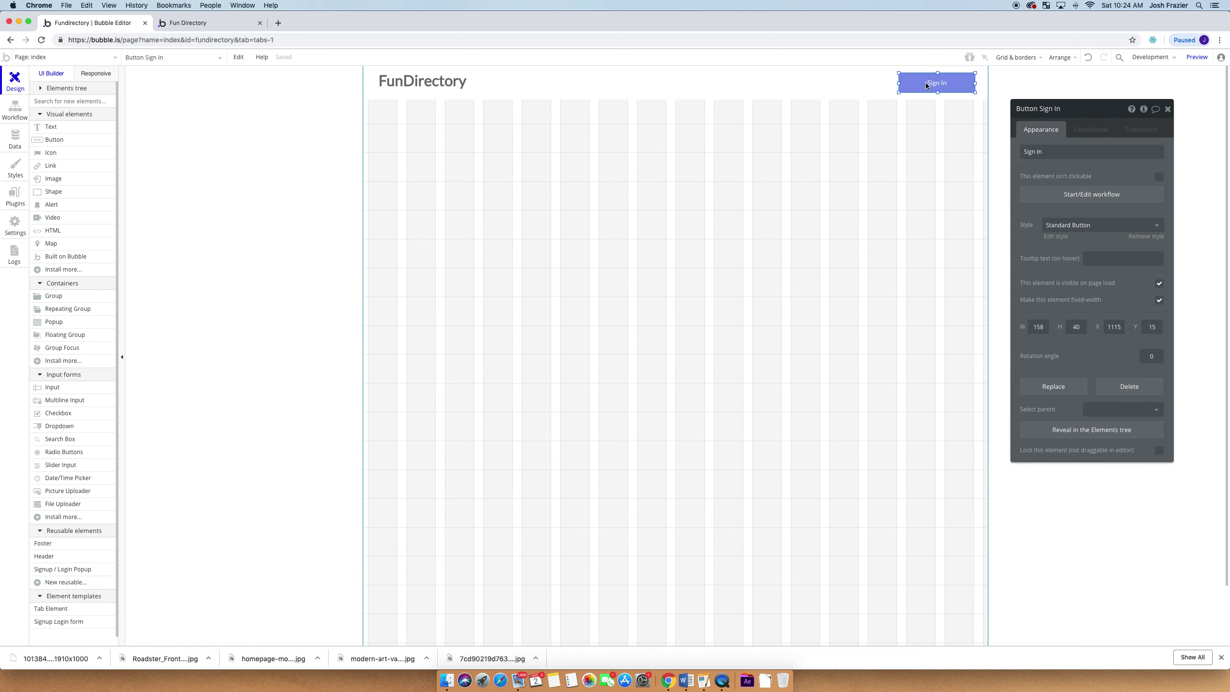
pyautogui.click(871, 114)
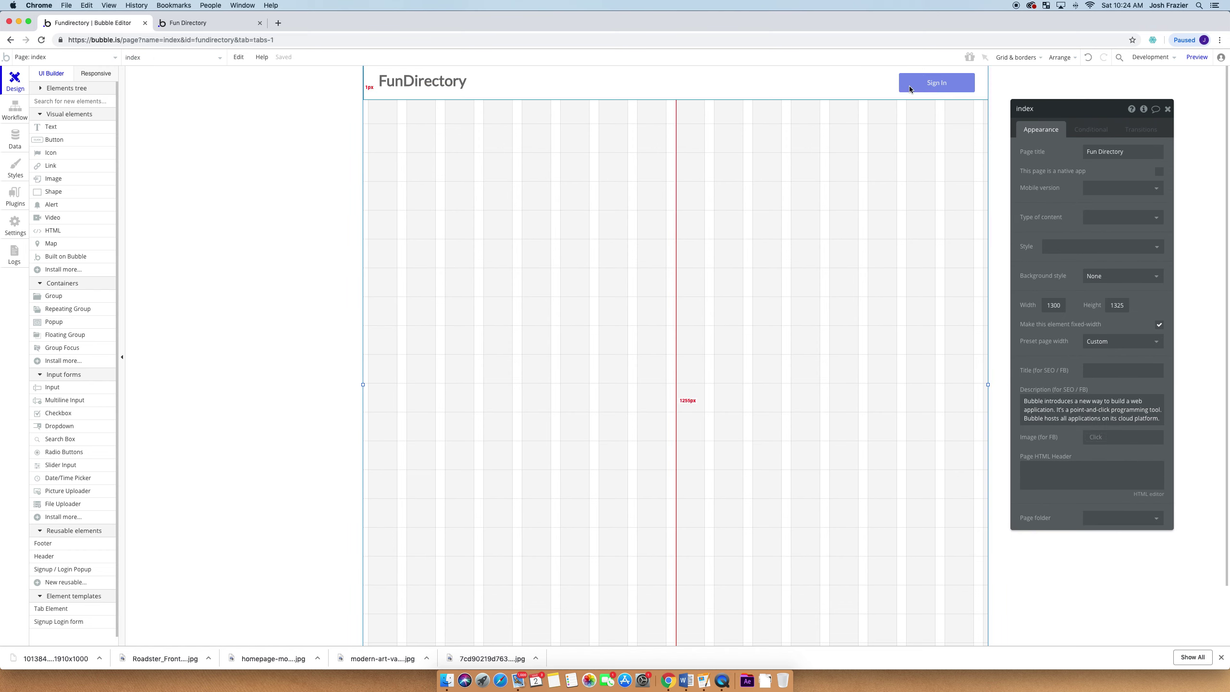
pyautogui.click(1196, 57)
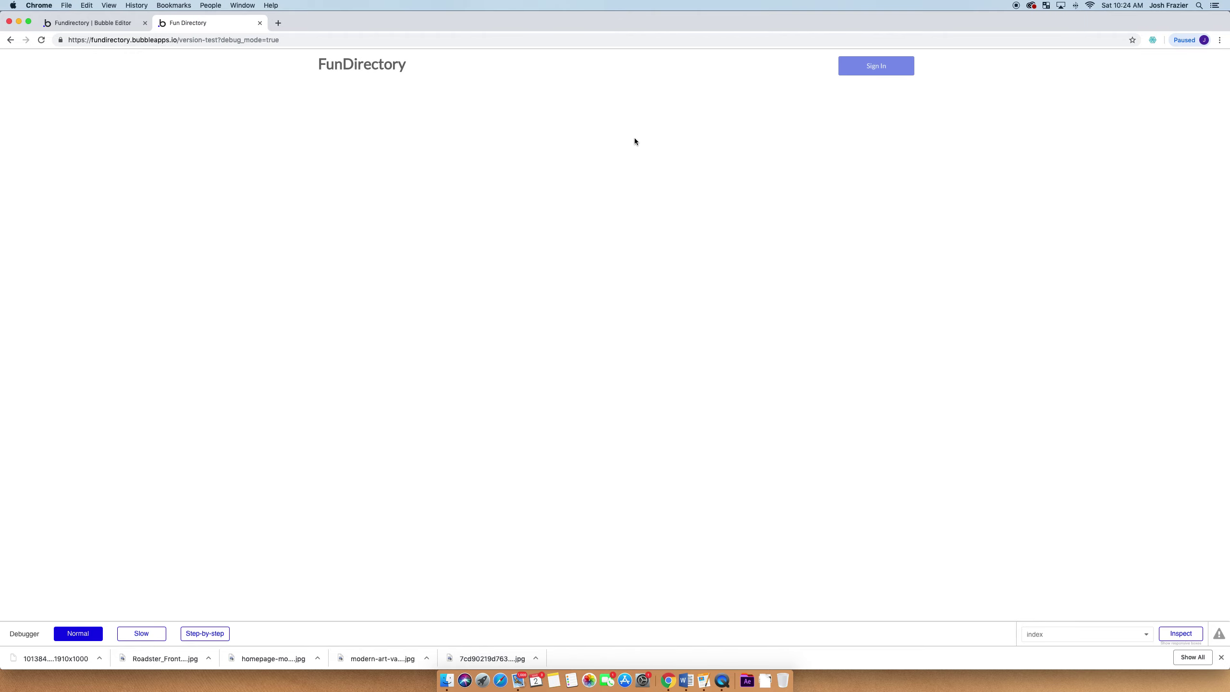
# Compare the page preview with the editor layout, and return to the editor
pyautogui.click(106, 23)
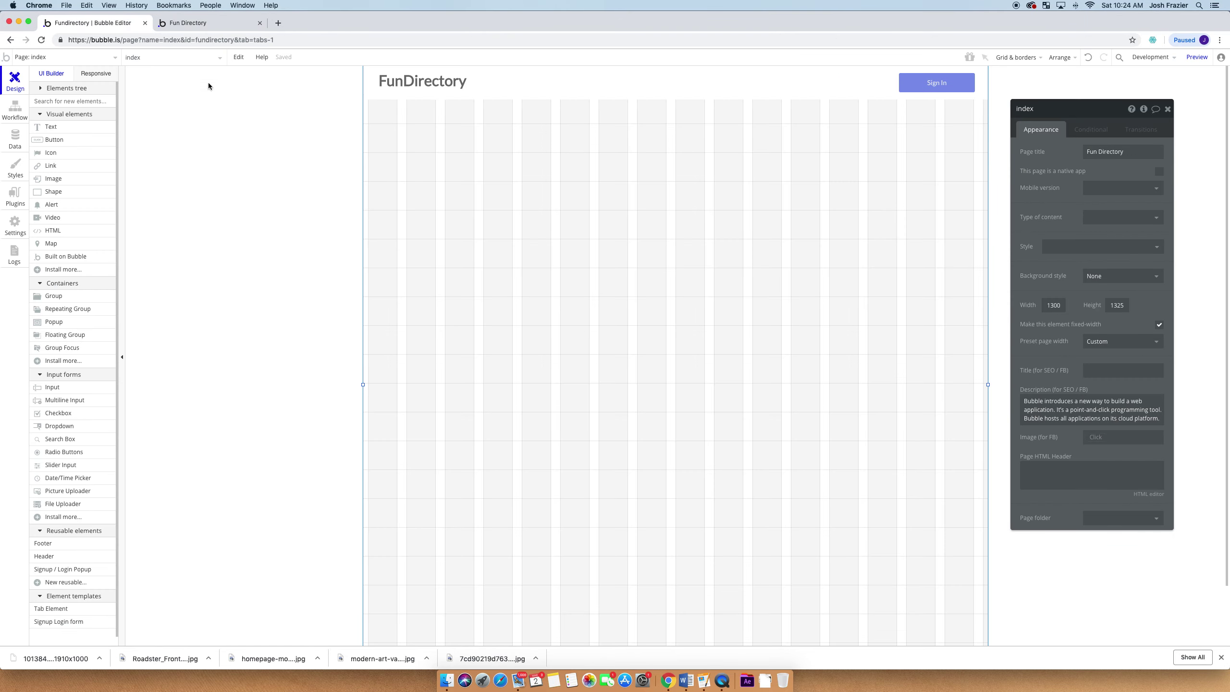
pyautogui.click(203, 22)
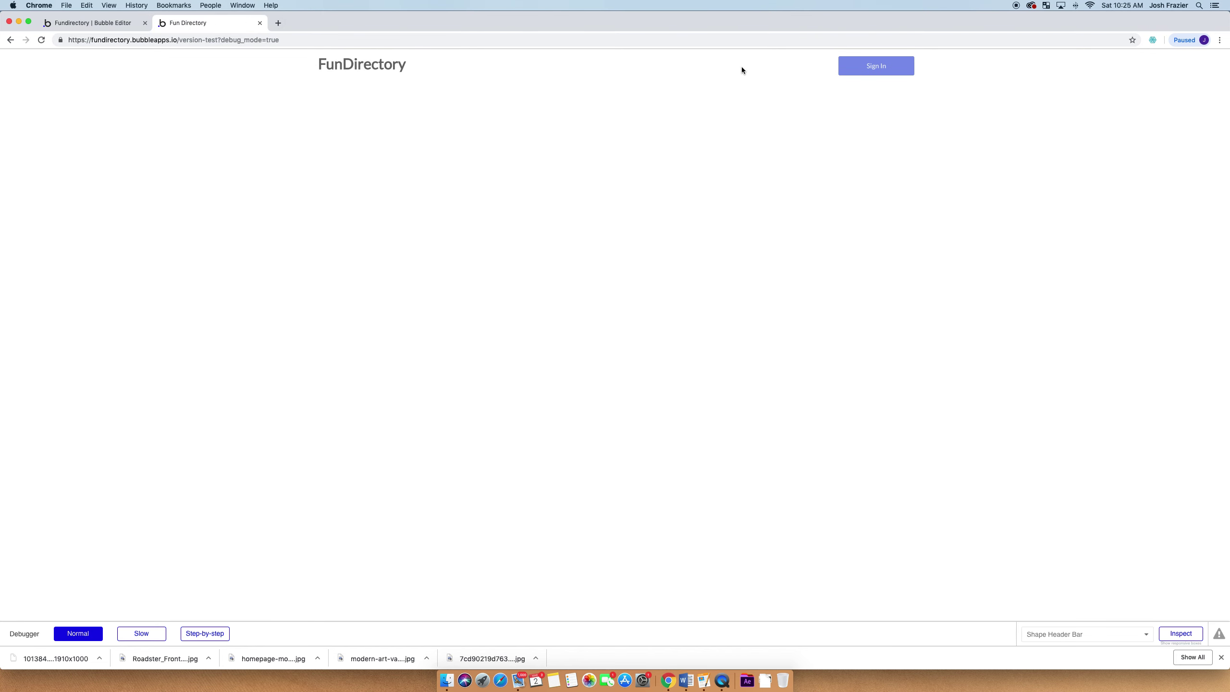
pyautogui.click(48, 22)
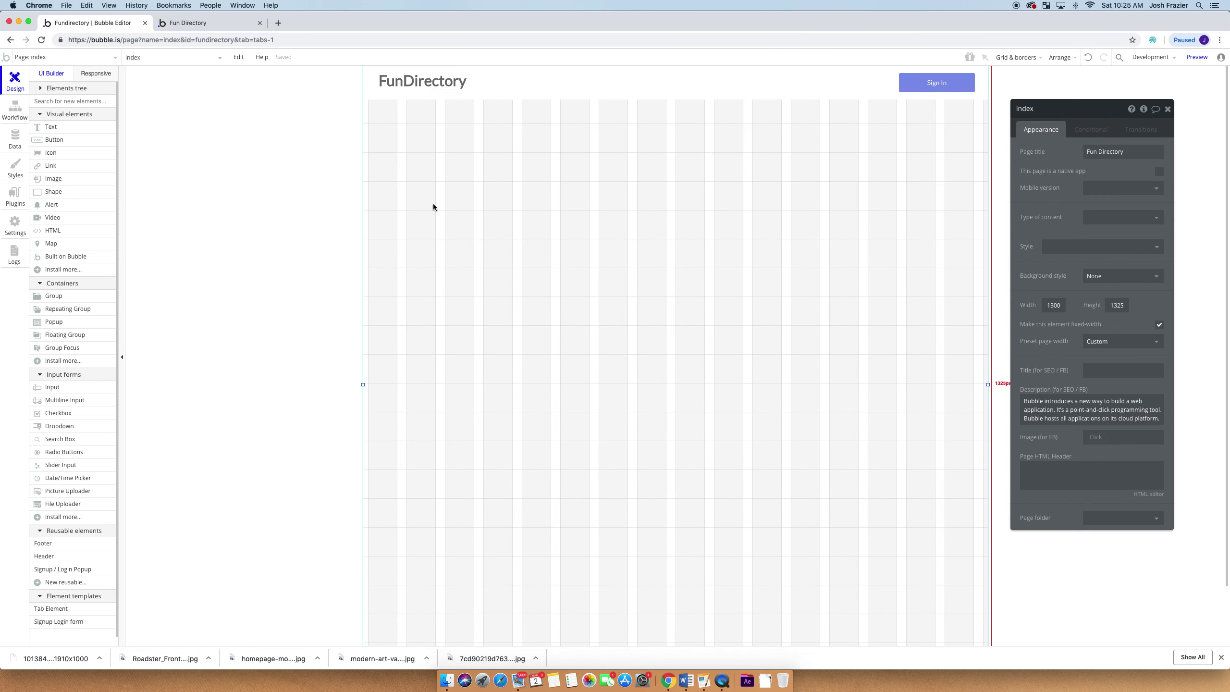
# Draw an Image element about 1296 px wide and 350 px high below the header bar and import the free mountain valley photo into it
pyautogui.click(55, 178)
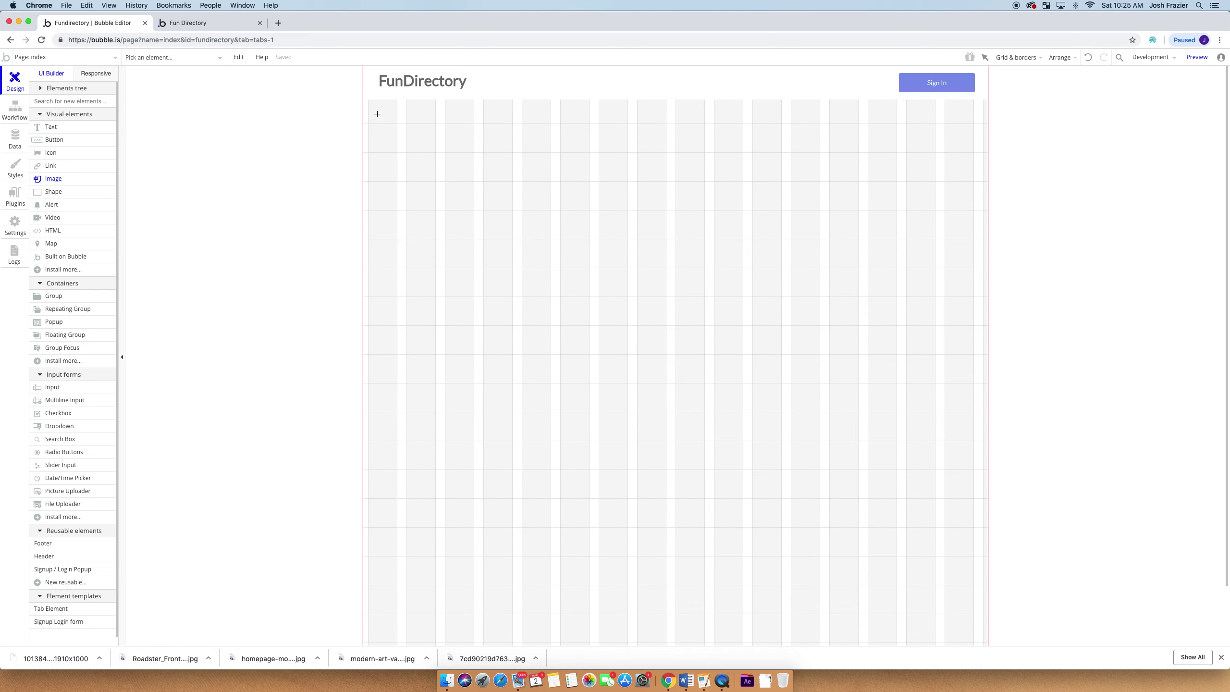
pyautogui.moveTo(365, 102); pyautogui.dragTo(986, 270)
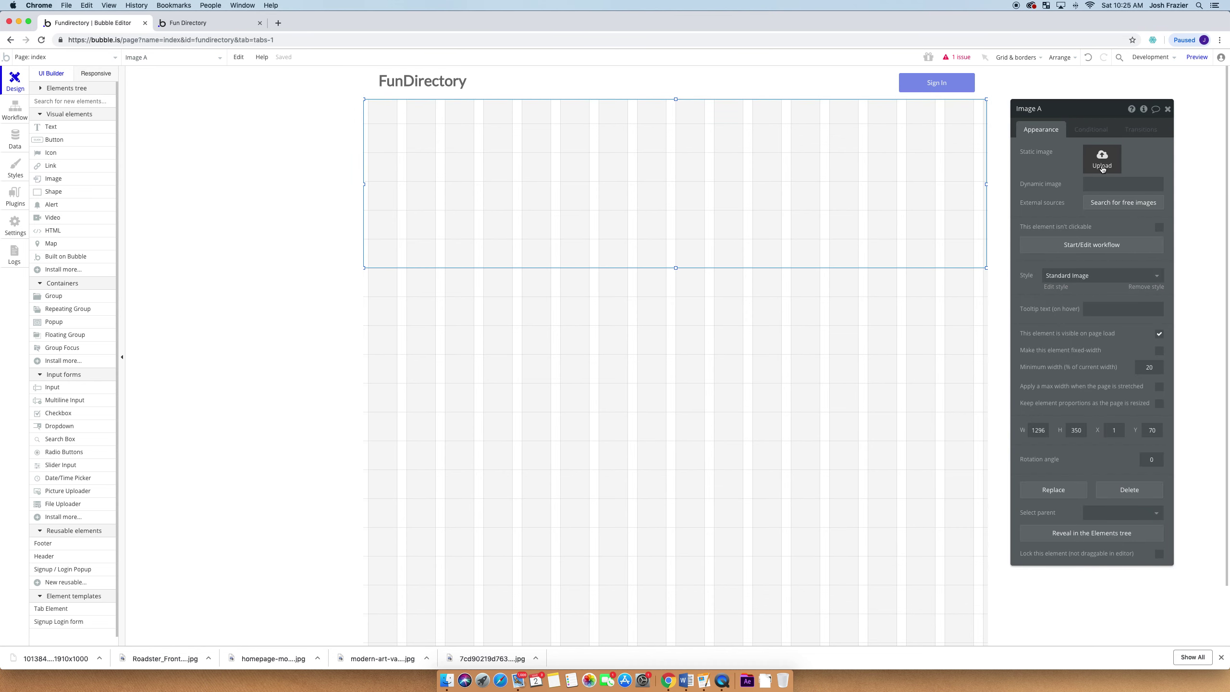
pyautogui.click(1117, 203)
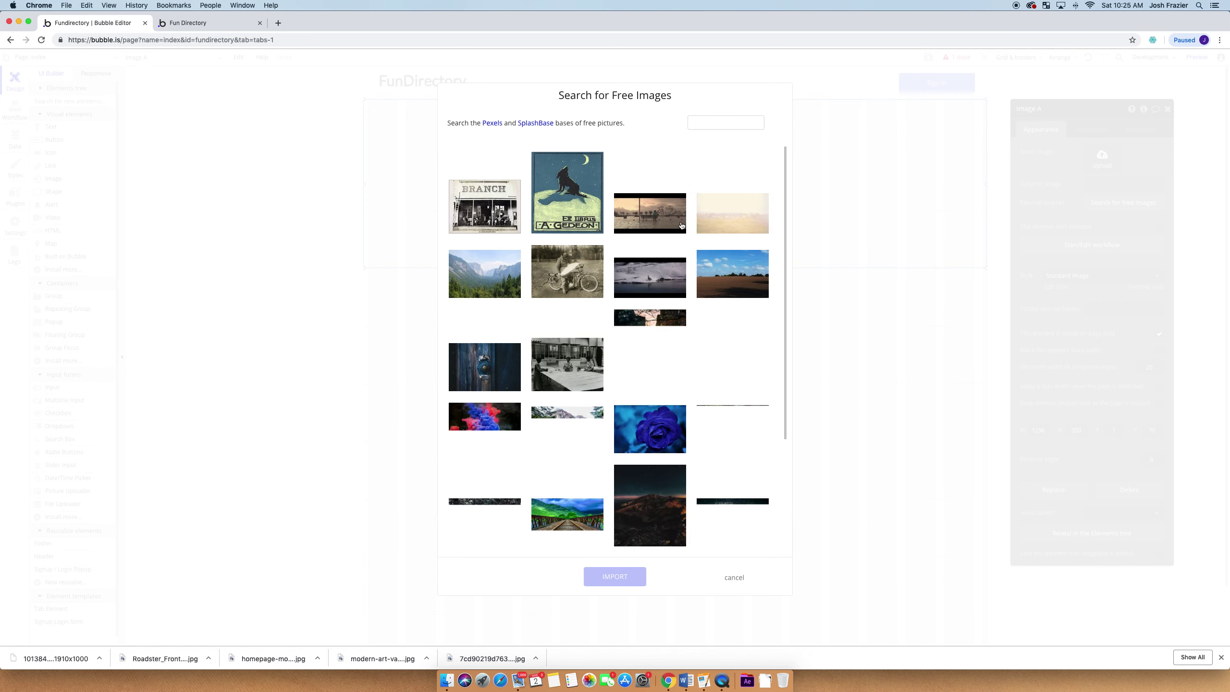
pyautogui.scroll(-3, 613, 240)
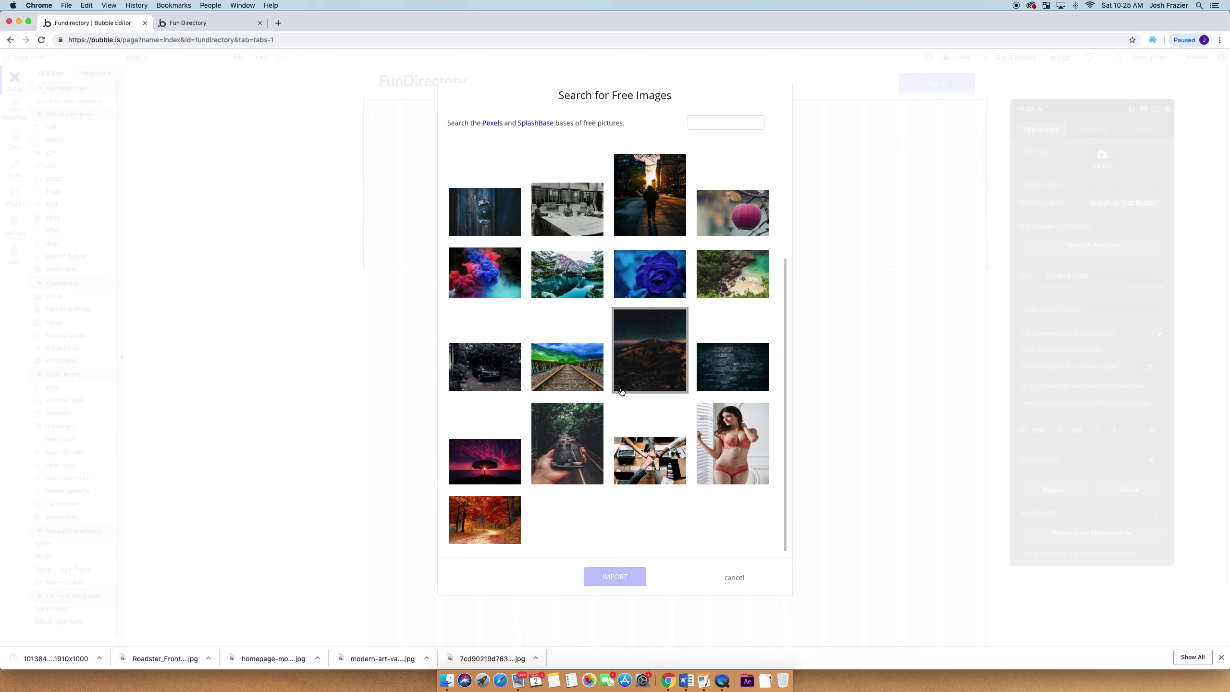
pyautogui.scroll(3, 621, 392)
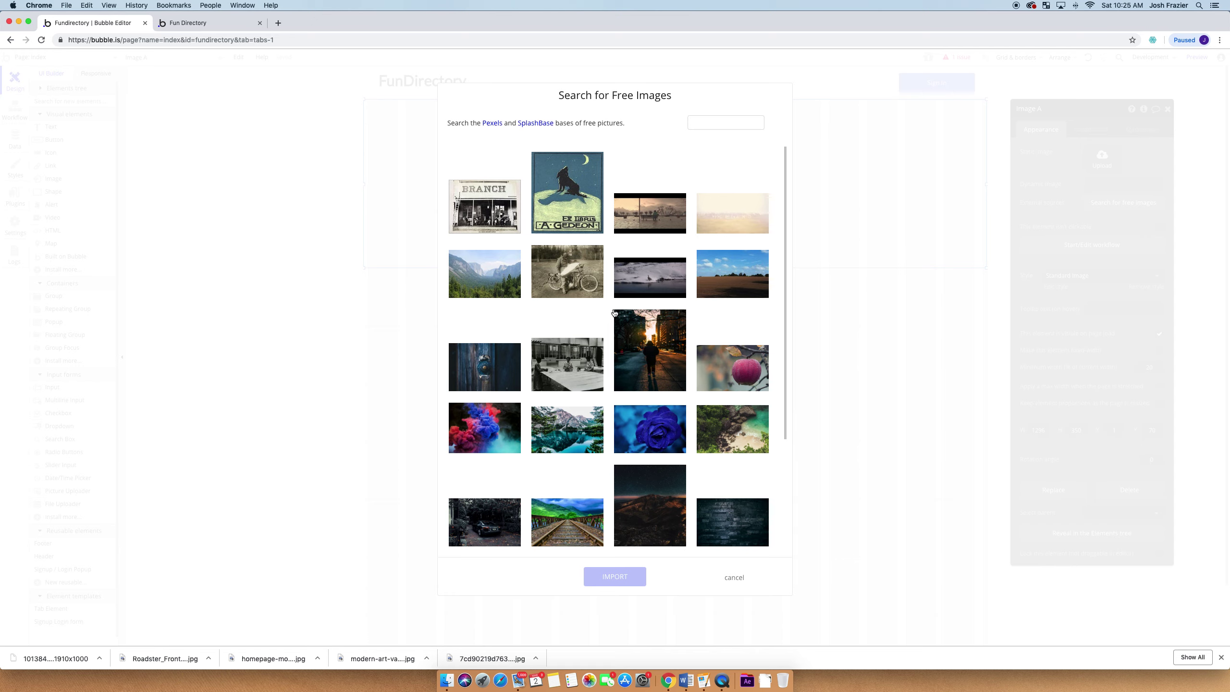
pyautogui.click(494, 276)
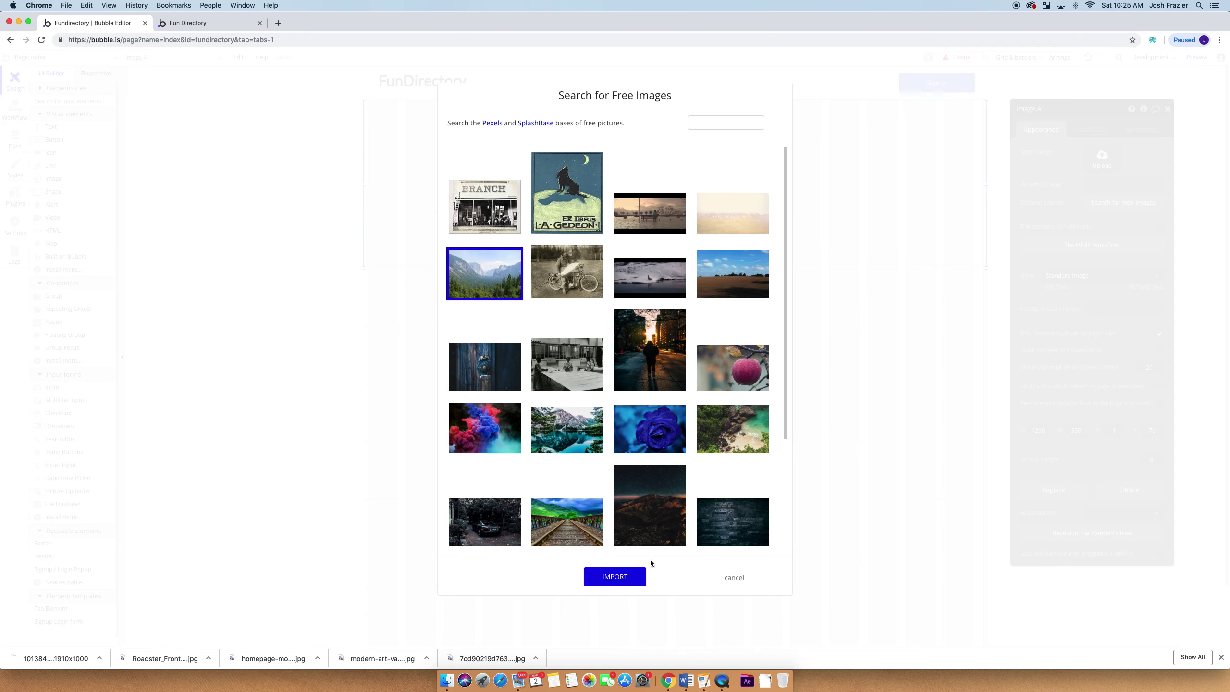
pyautogui.click(615, 576)
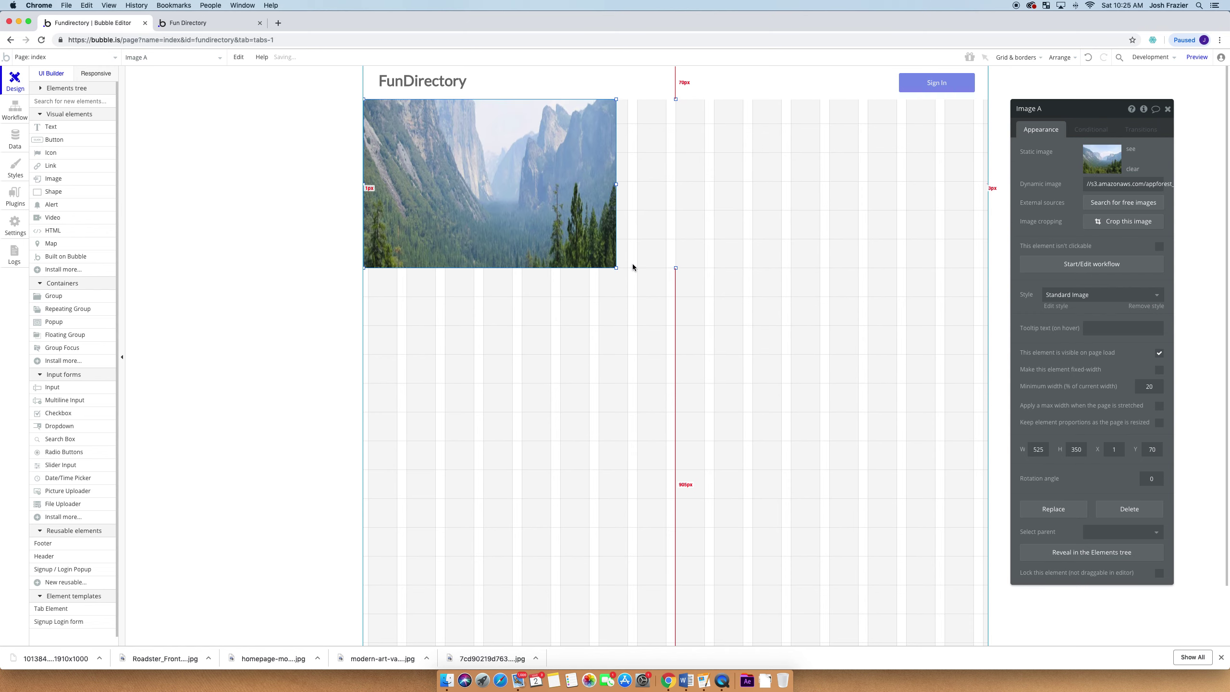
# Stretch the valley image to about 1299 px wide and 416 px high, aligned at X 0 and Y 70
pyautogui.moveTo(617, 268); pyautogui.dragTo(617, 269)
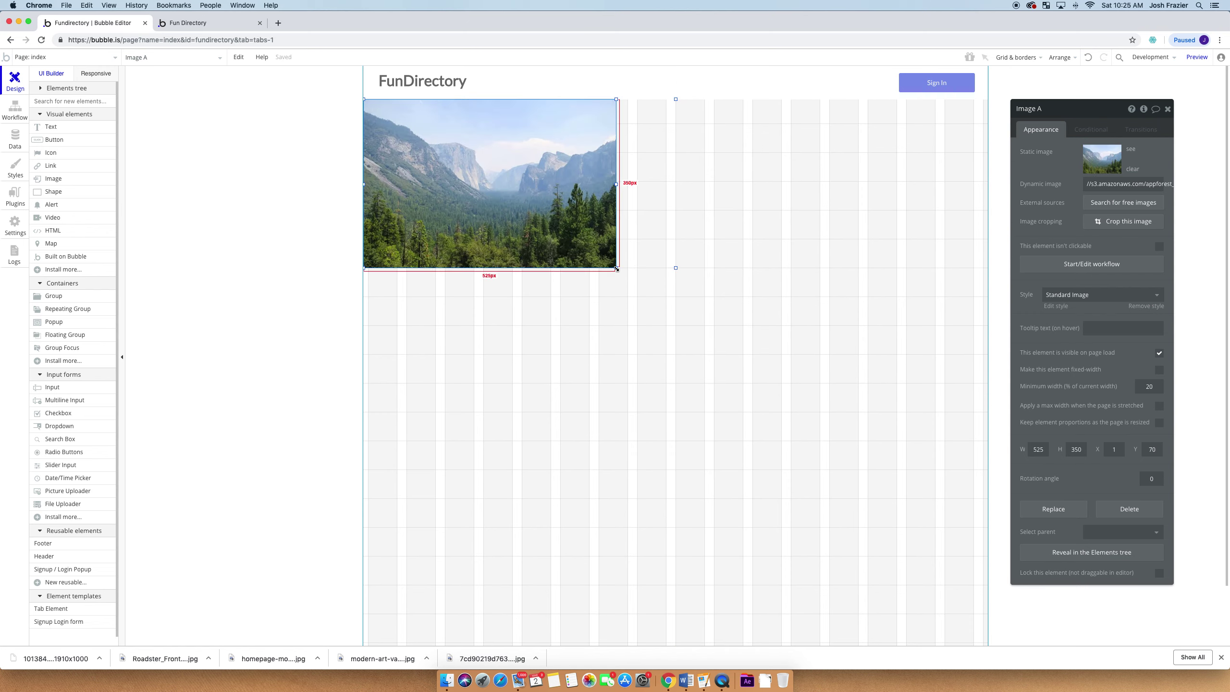
pyautogui.moveTo(617, 268); pyautogui.dragTo(987, 299)
pyautogui.moveTo(889, 256); pyautogui.dragTo(800, 228)
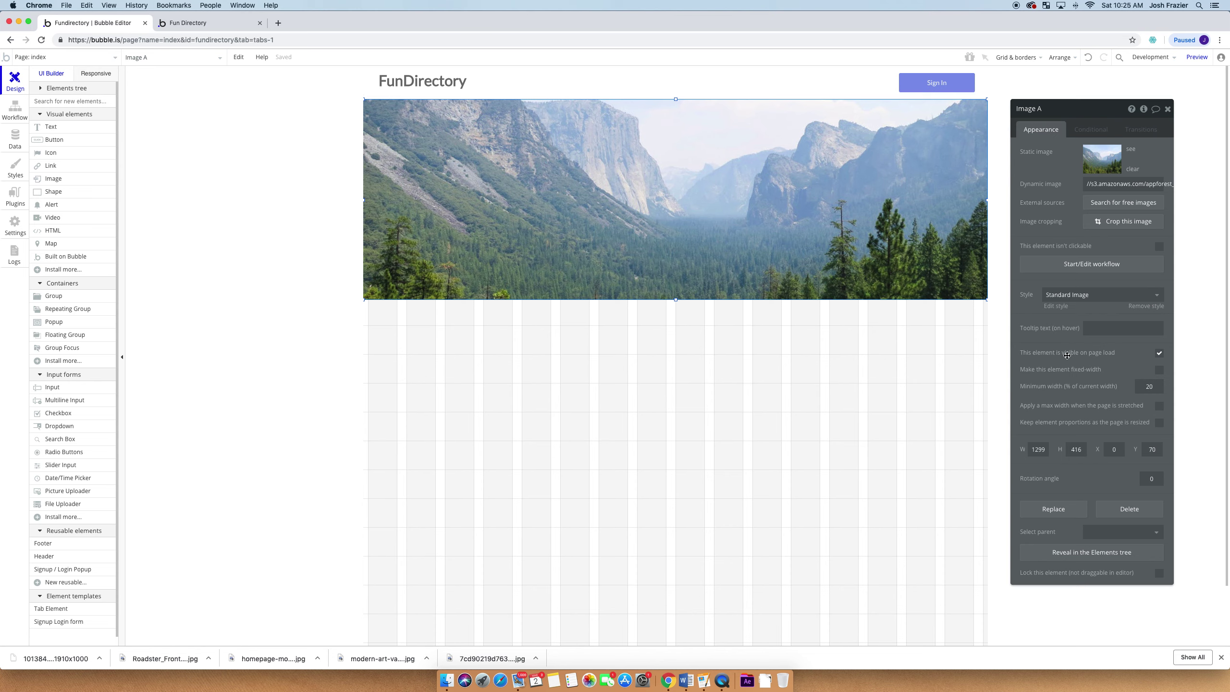
# Turn off the valley image's visibility on page load and turn it back on
pyautogui.click(1159, 354)
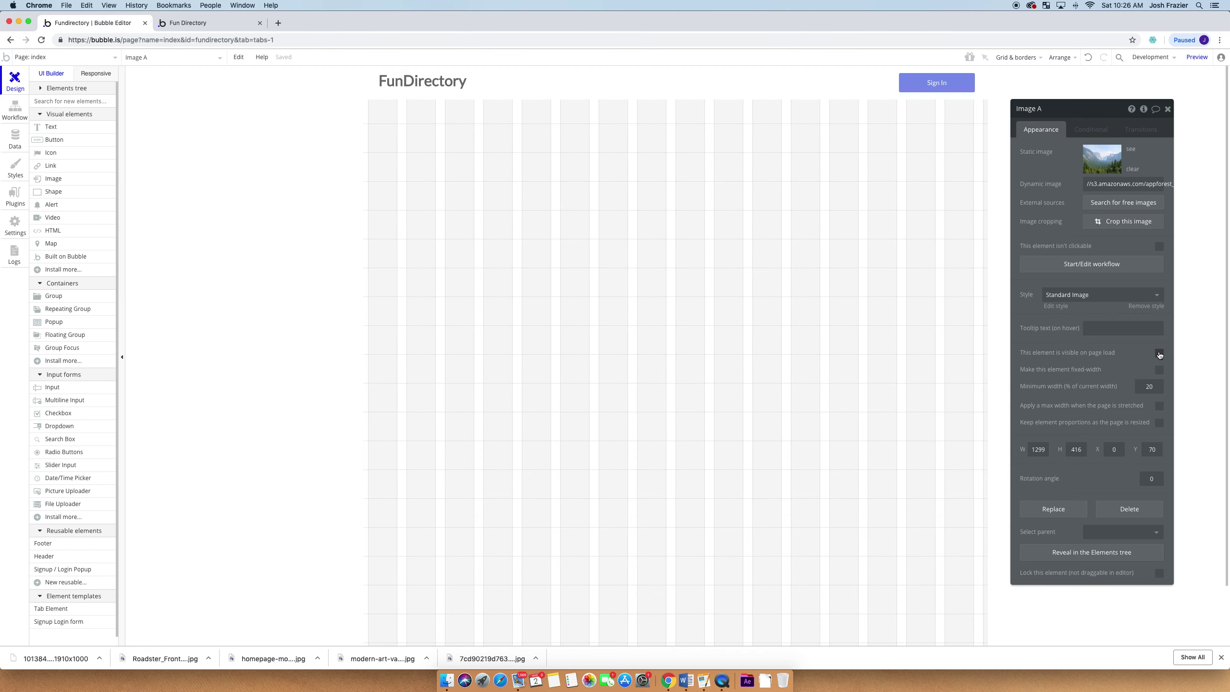
pyautogui.click(1159, 353)
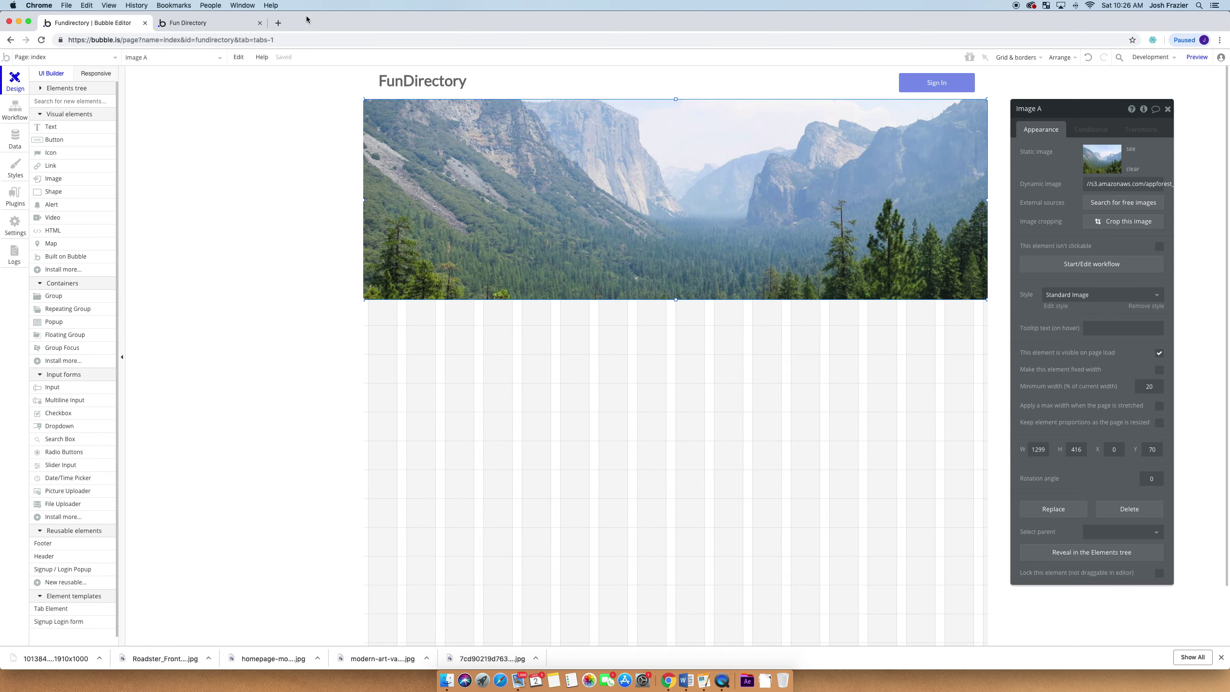
# Refresh the page preview to check the valley image below the header bar, and return to the editor
pyautogui.click(224, 23)
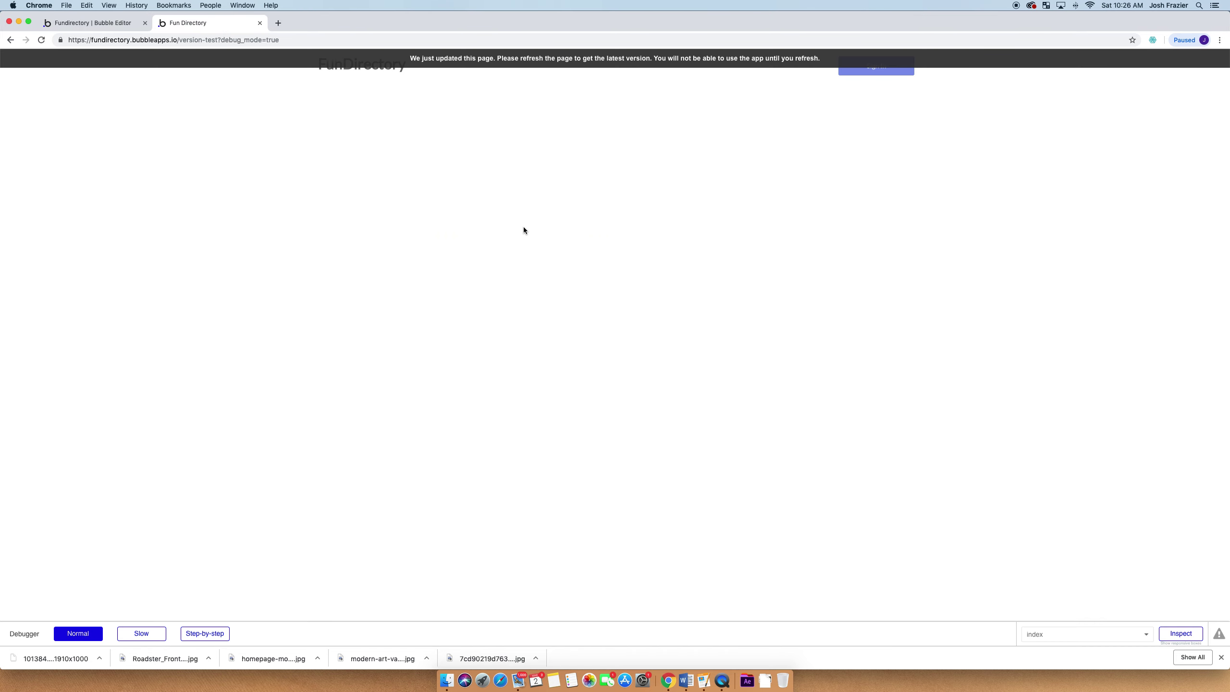
pyautogui.press('super+r')
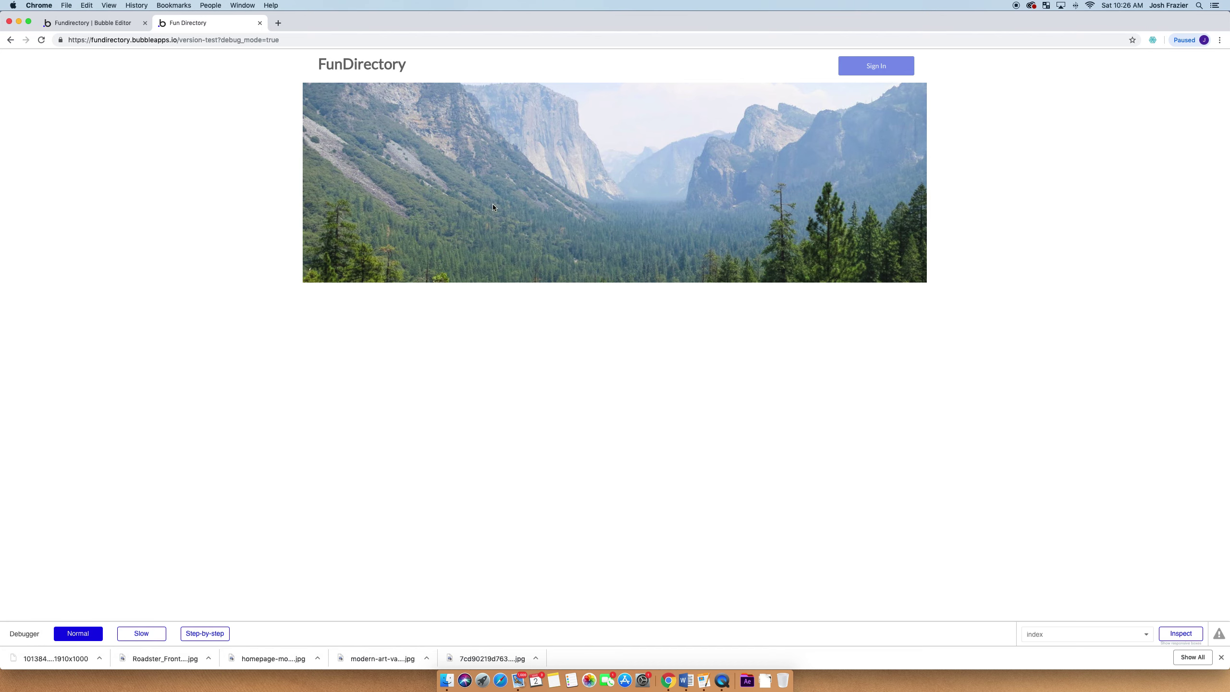
pyautogui.click(116, 24)
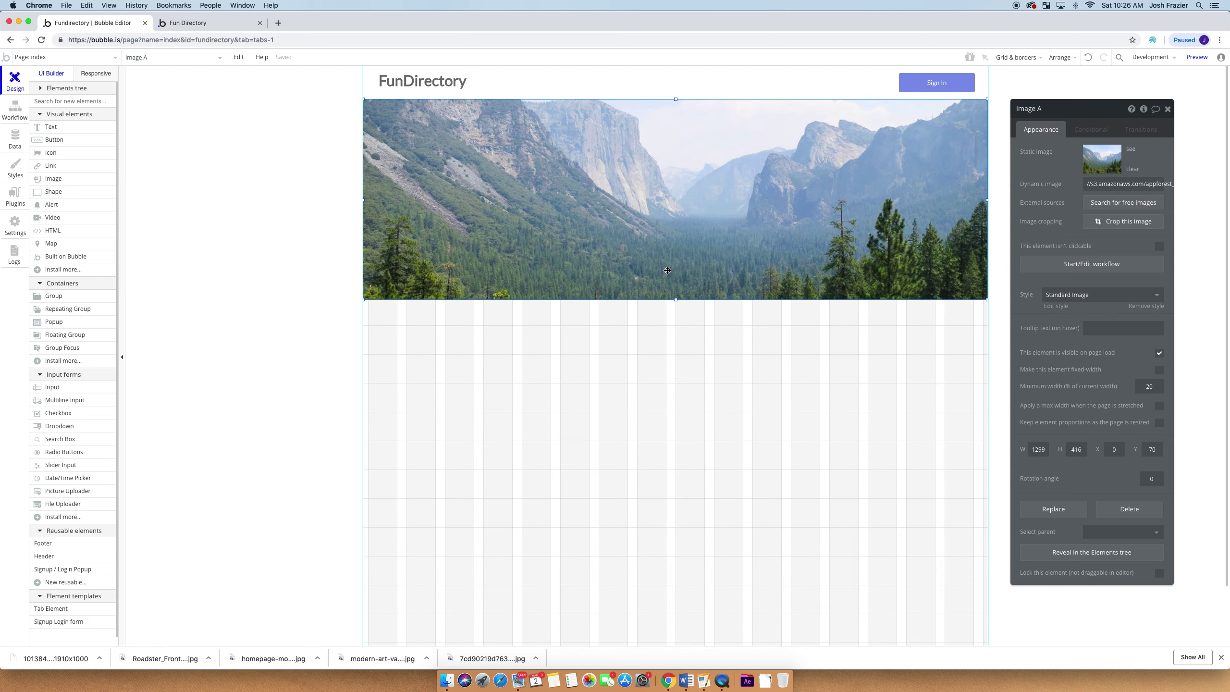
# Draw a Group about 1293 px wide and 490 px high directly below the valley image and open its properties
pyautogui.scroll(-3, 687, 422)
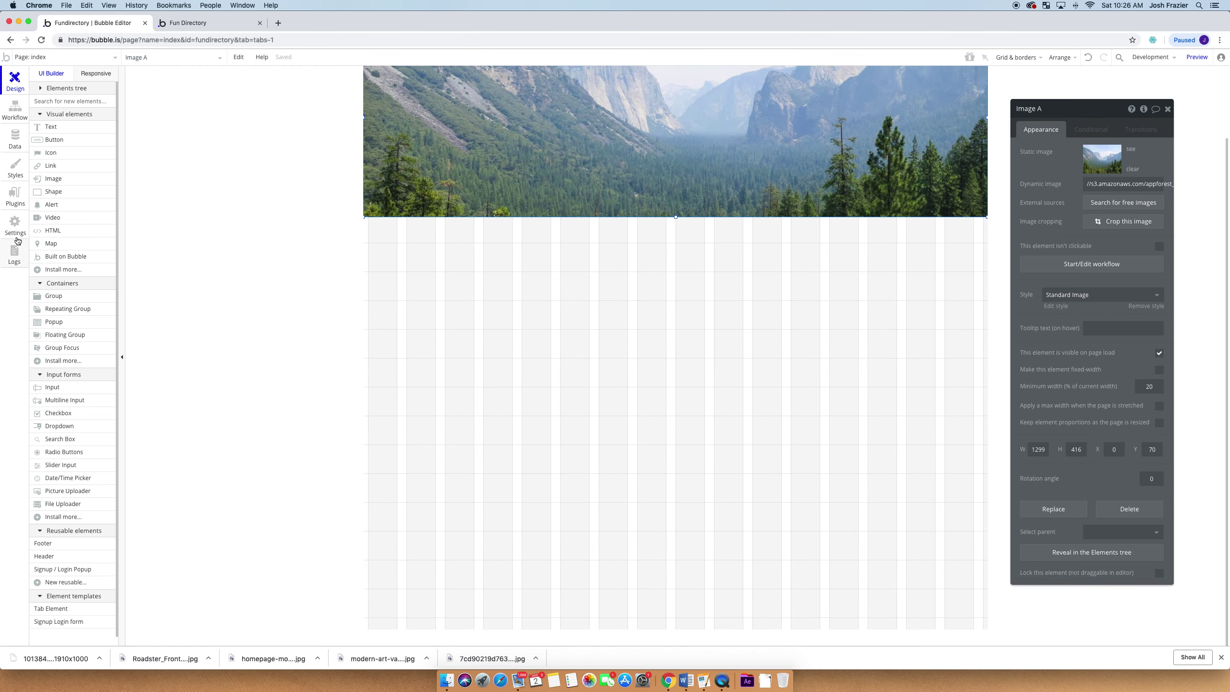
pyautogui.scroll(-1, 84, 313)
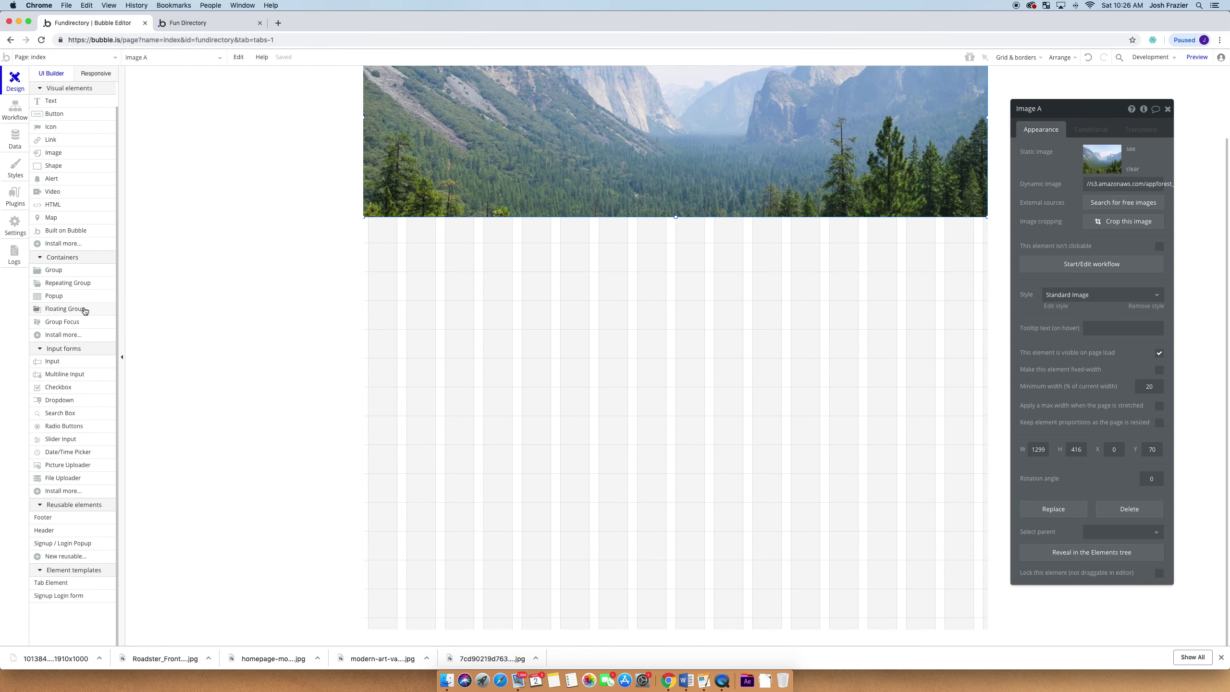
pyautogui.scroll(3, 527, 407)
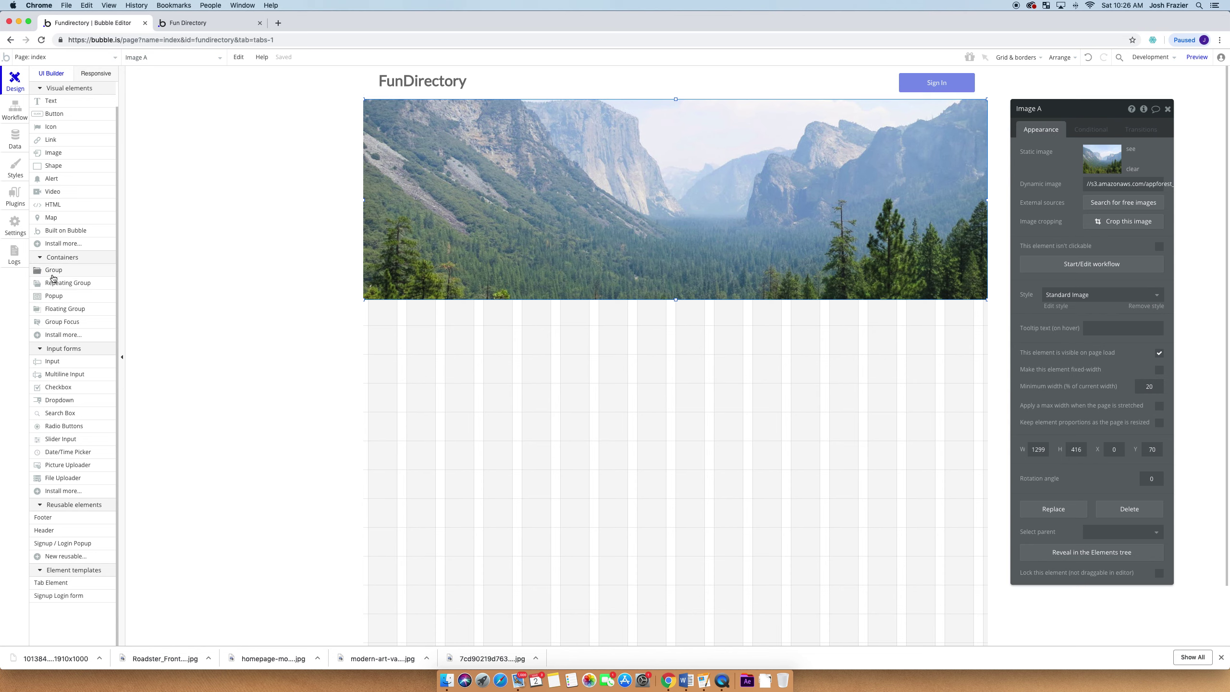
pyautogui.moveTo(53, 278)
pyautogui.click(52, 276)
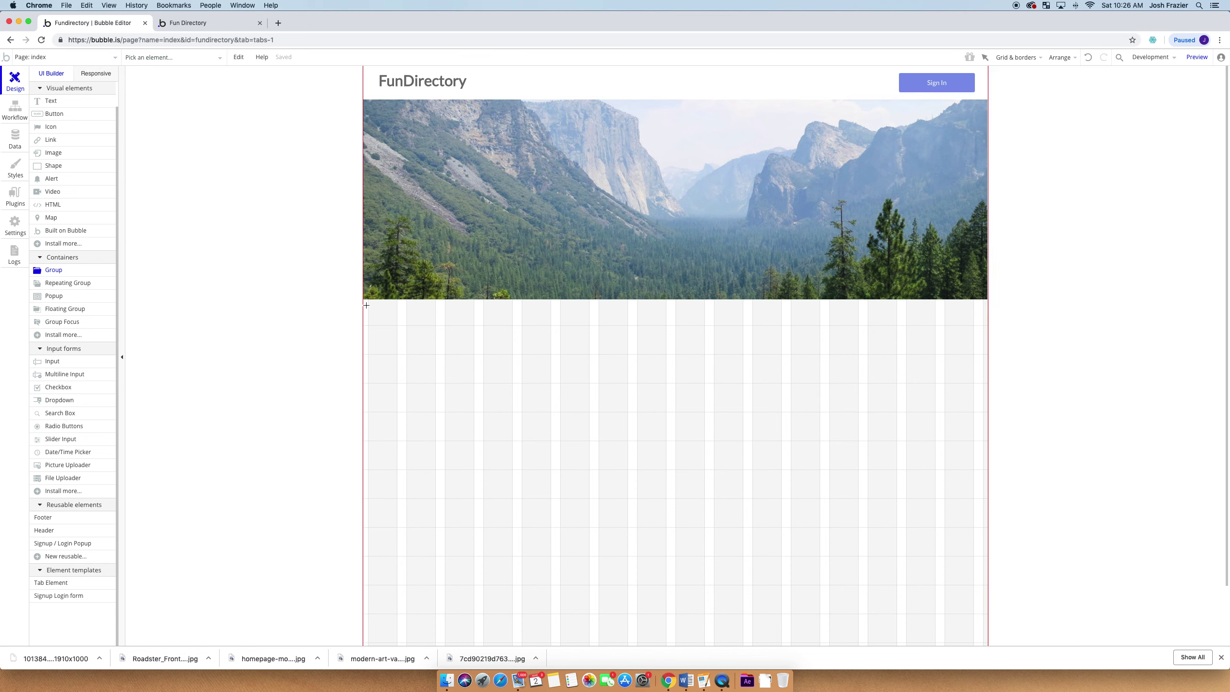
pyautogui.moveTo(363, 300); pyautogui.dragTo(985, 536)
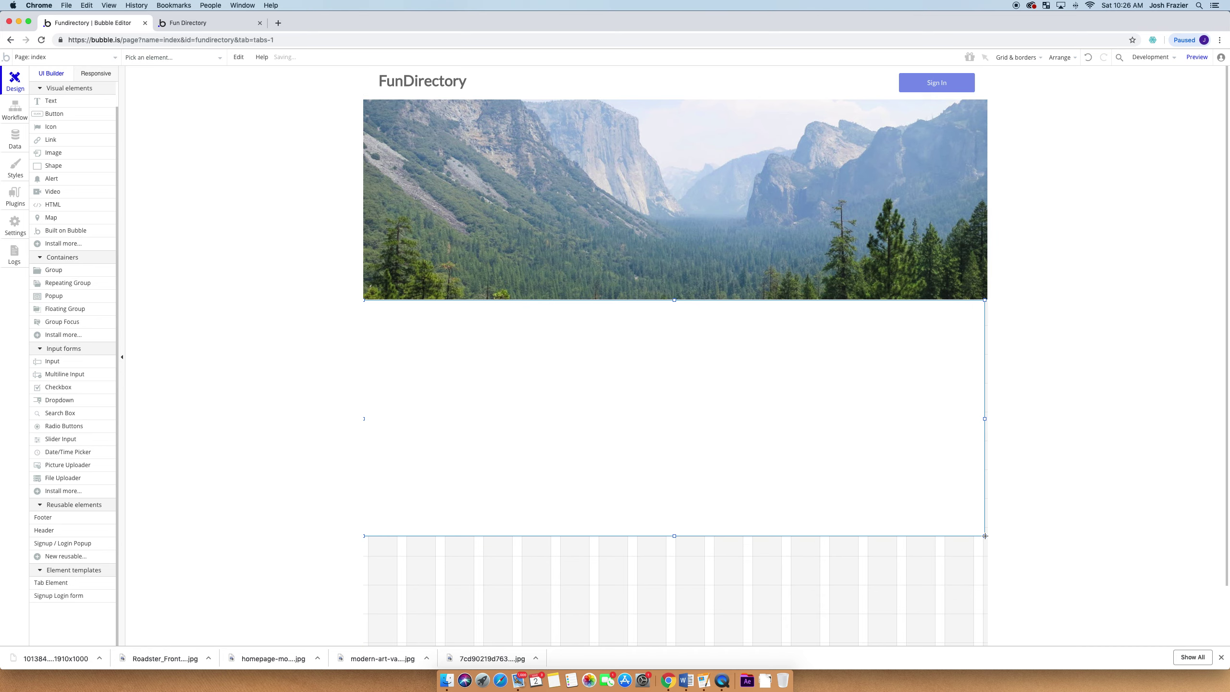
pyautogui.click(427, 402)
pyautogui.doubleClick(372, 395)
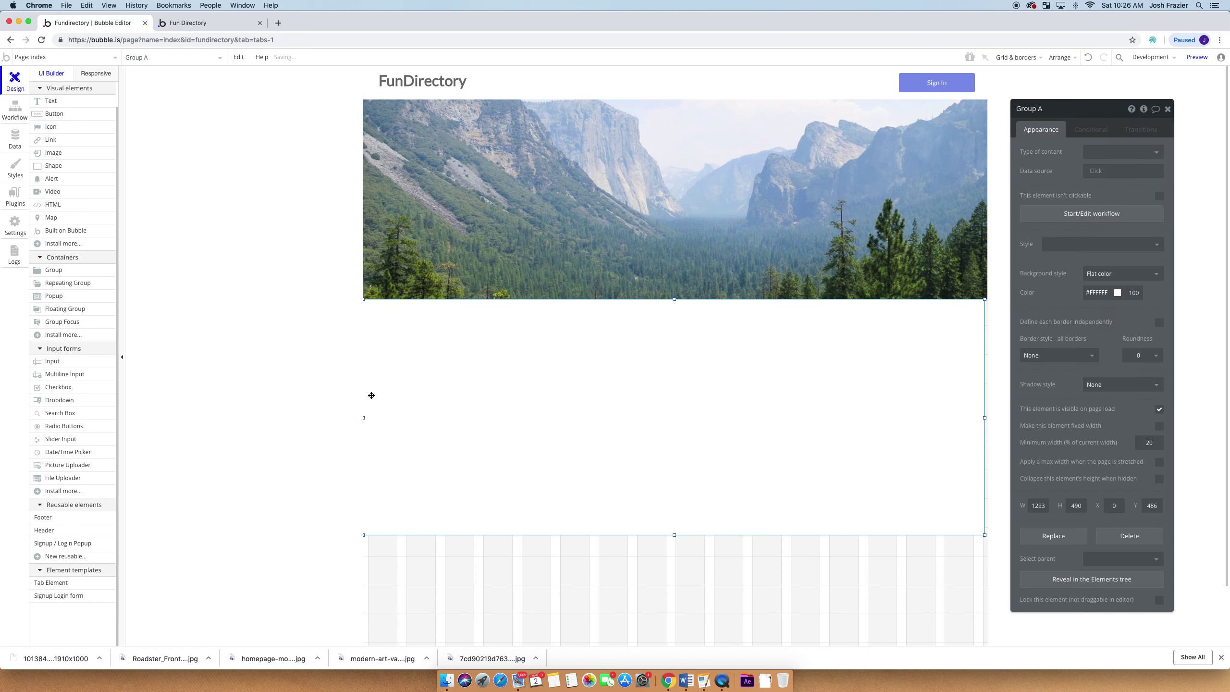
# Adjust the group's side edges to X 1 and a width of 1292 px, and nudge it down to Y 489
pyautogui.moveTo(362, 416); pyautogui.dragTo(363, 416)
pyautogui.moveTo(985, 418); pyautogui.dragTo(986, 418)
pyautogui.press('Down')
pyautogui.press('Down')
pyautogui.press('Down')
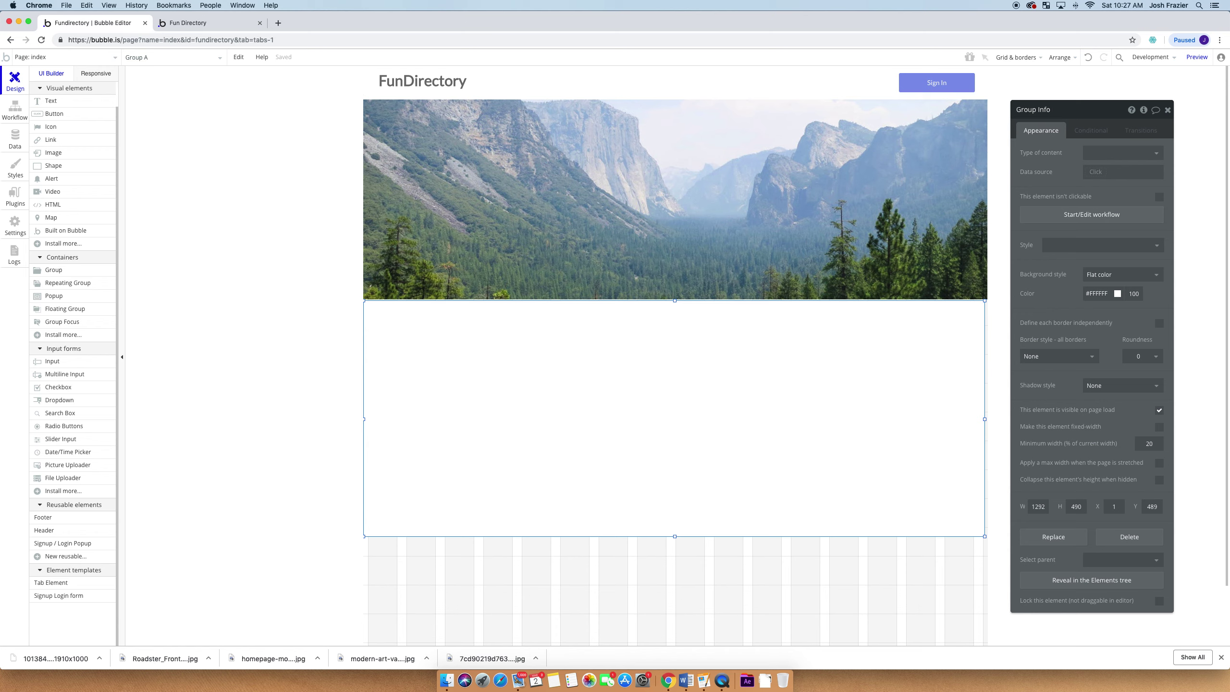
# Rename the group "Group Info Container" and view its available content types without choosing one
pyautogui.write('ainer')
pyautogui.click(725, 356)
pyautogui.click(1116, 152)
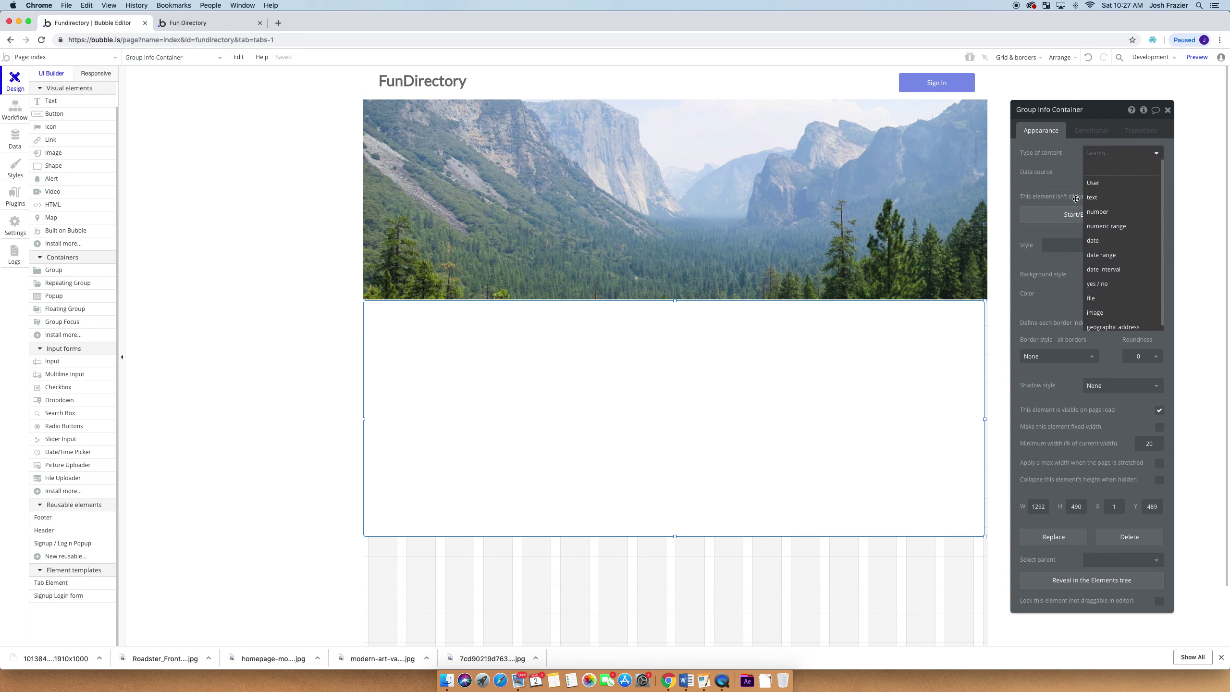
pyautogui.click(1057, 183)
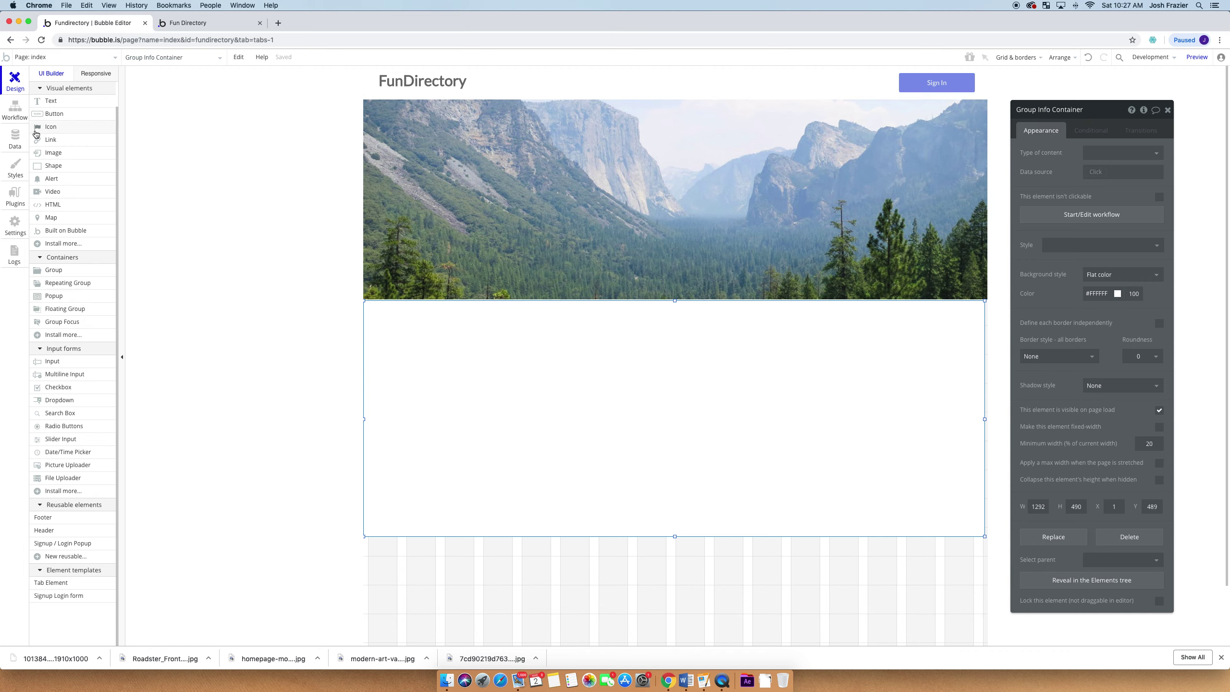
# Draw an Image element about 308 px wide and 312 px high in the group's left part and search the free images for "fun"
pyautogui.click(54, 153)
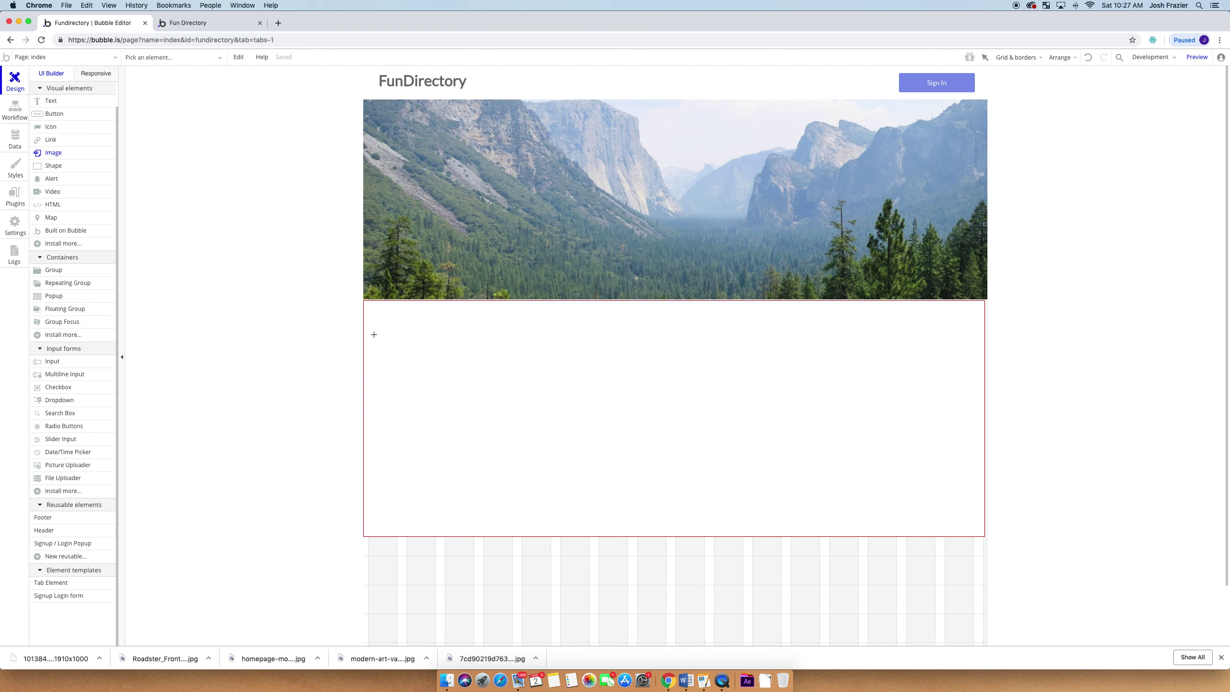
pyautogui.moveTo(373, 335)
pyautogui.mouseDown()
pyautogui.moveTo(510, 437)
pyautogui.moveTo(531, 485)
pyautogui.mouseUp()
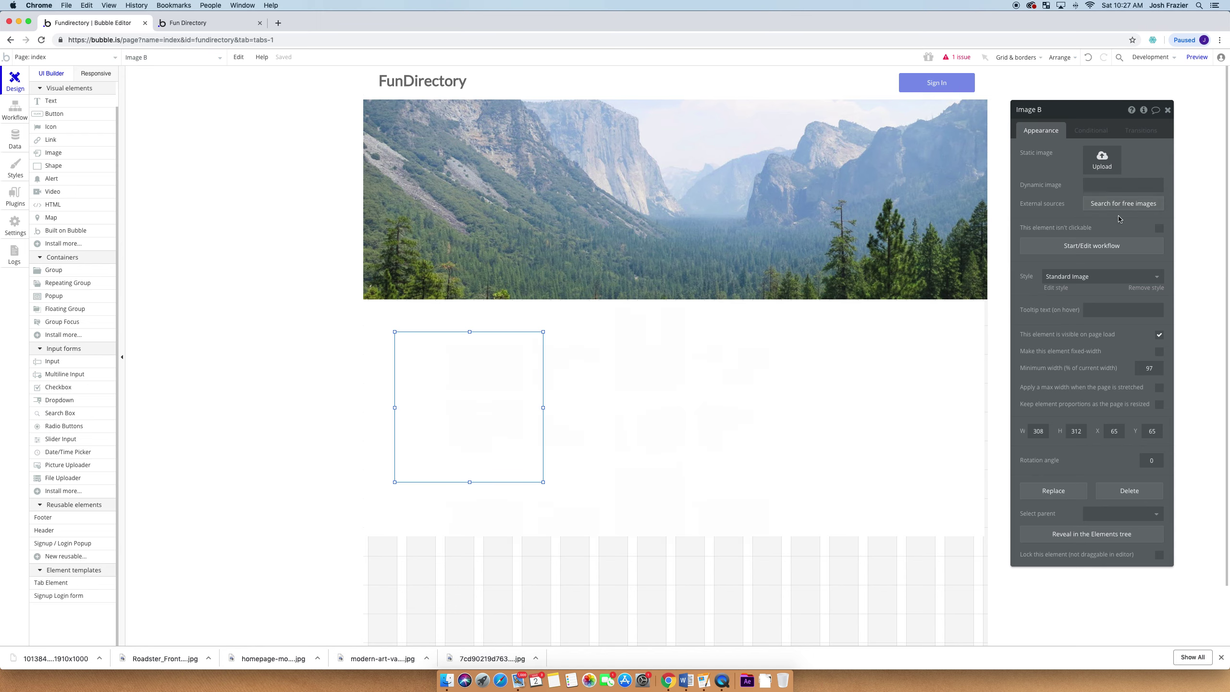
pyautogui.click(1099, 206)
pyautogui.click(710, 124)
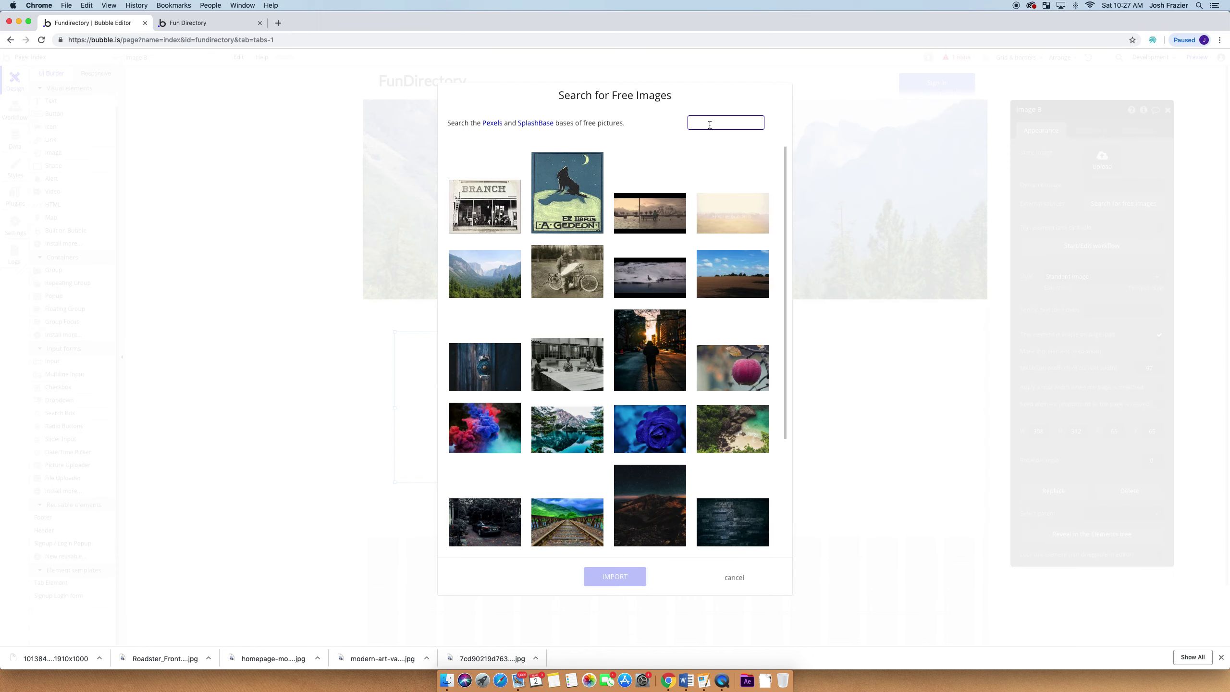
pyautogui.press('Return')
pyautogui.click(720, 124)
pyautogui.press('Return')
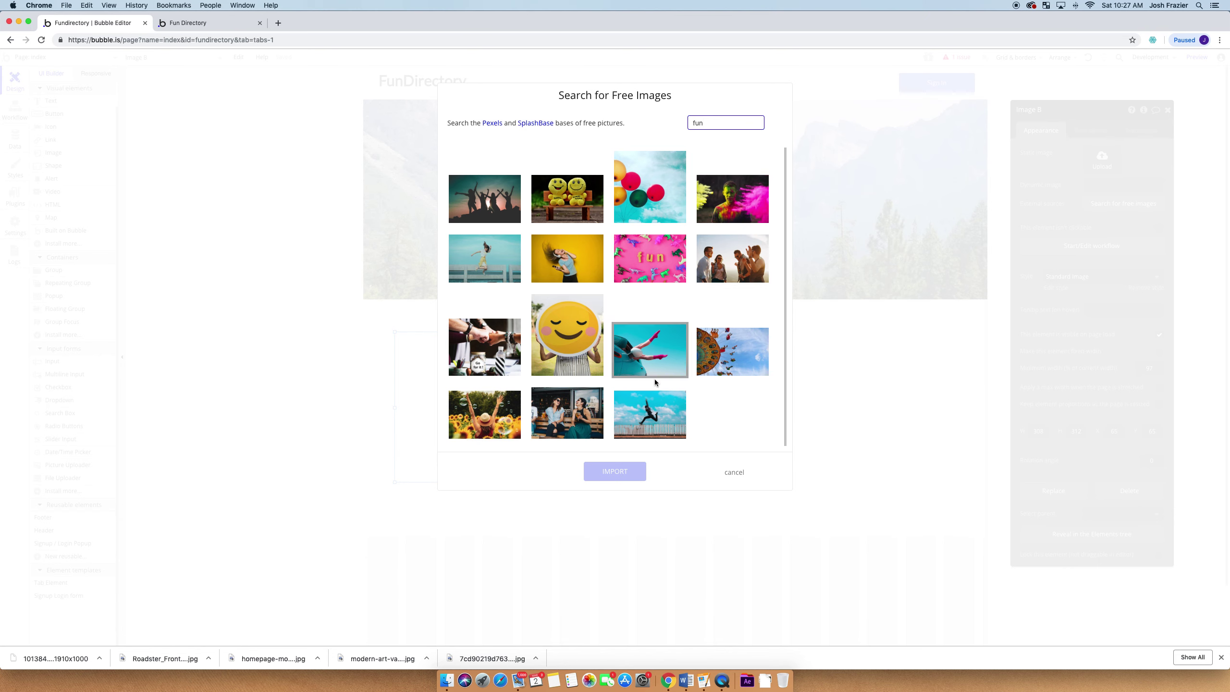
# Import the photo of the woman with headphones on a yellow background and move the image slightly right and down
pyautogui.click(578, 249)
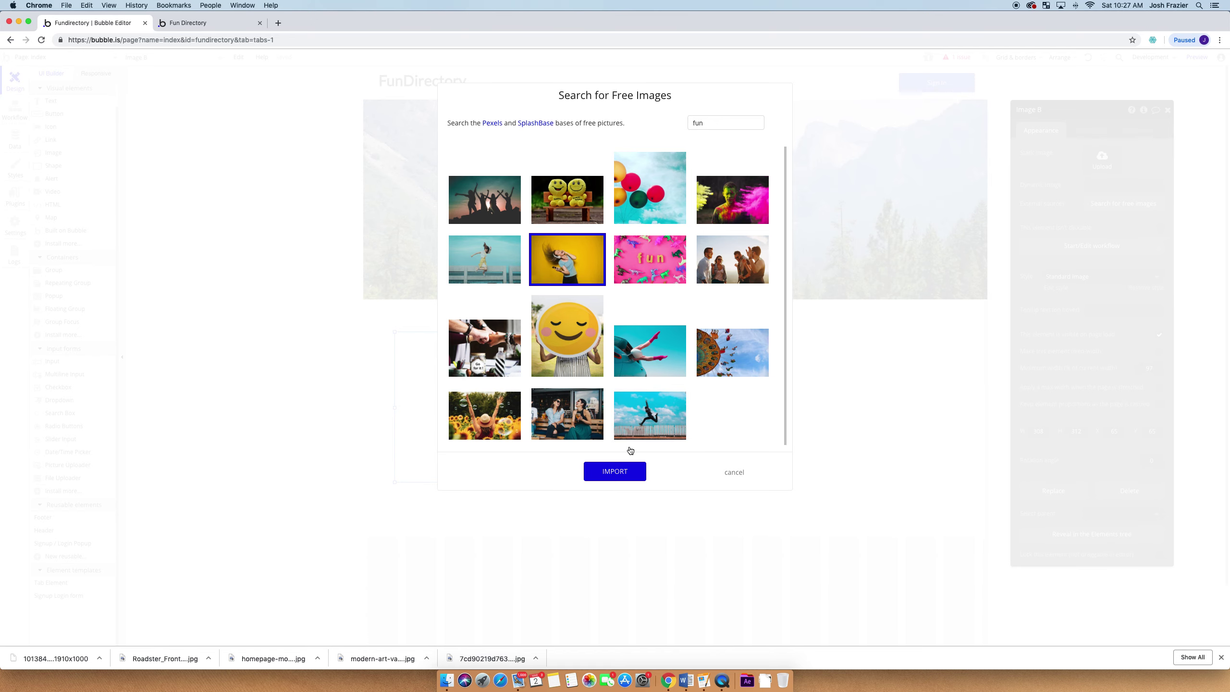
pyautogui.click(606, 470)
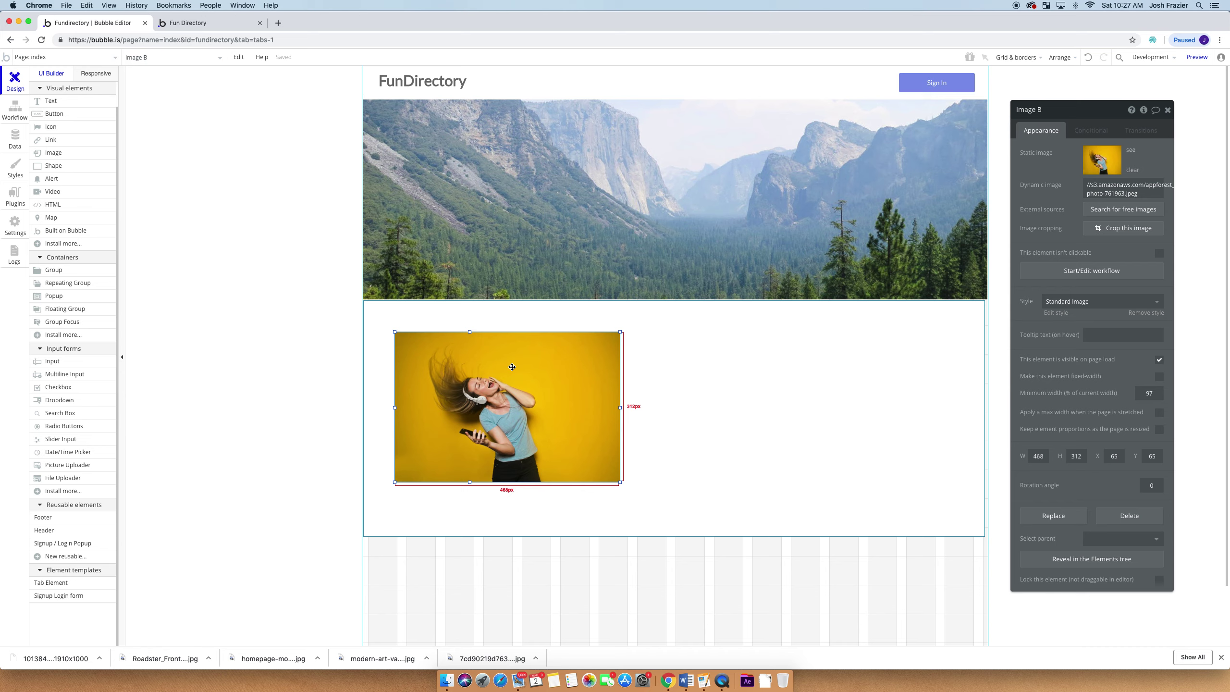
pyautogui.moveTo(511, 367); pyautogui.dragTo(525, 372)
# Draw a Text element about 462 px wide and 49 px high to the photo's right, reading "Welcome to the FunDirectory website!"
pyautogui.click(76, 106)
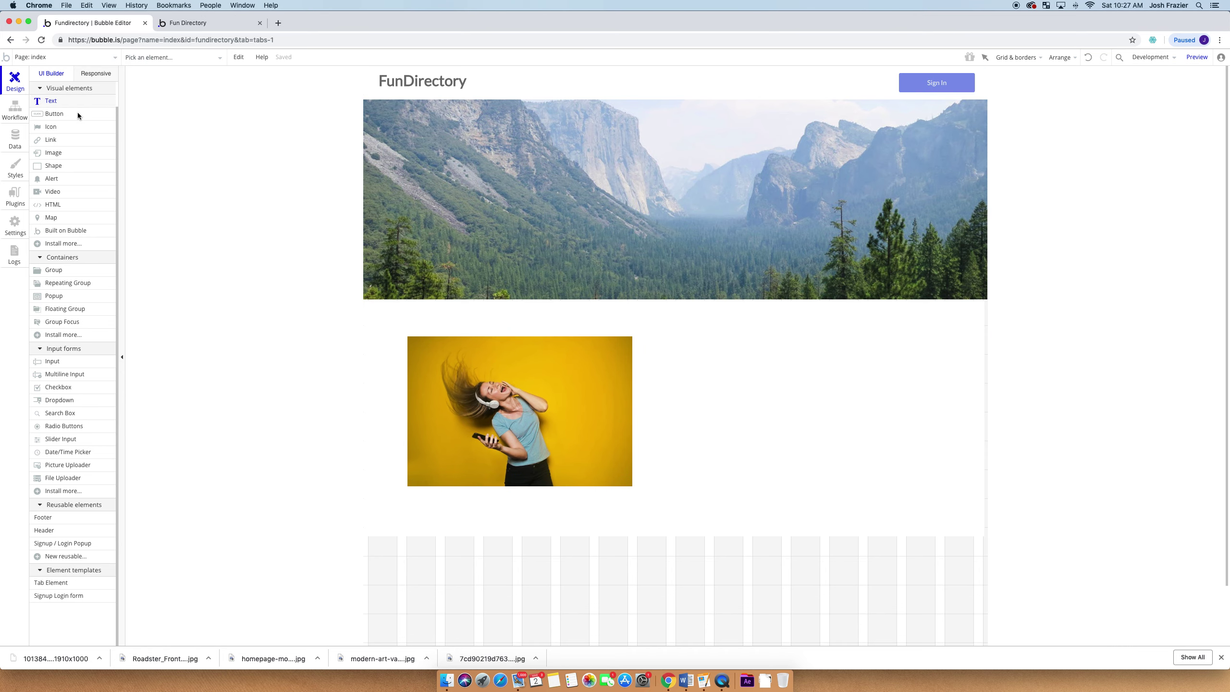
pyautogui.moveTo(707, 334); pyautogui.dragTo(928, 358)
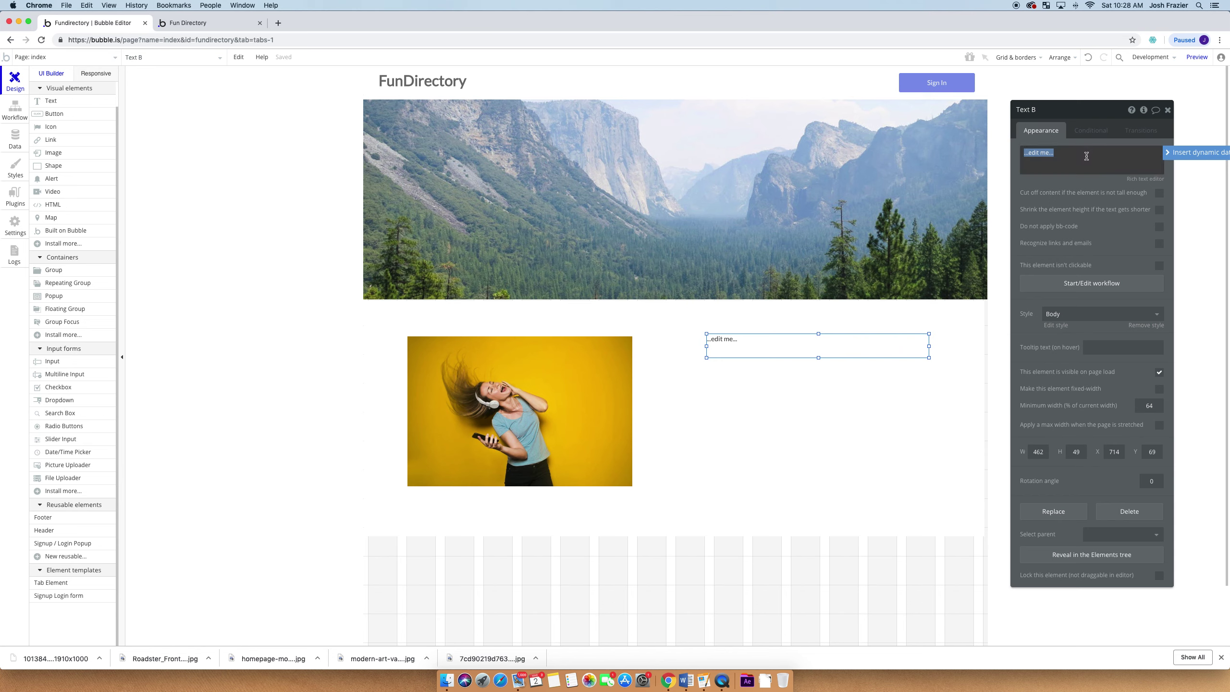
pyautogui.write('W')
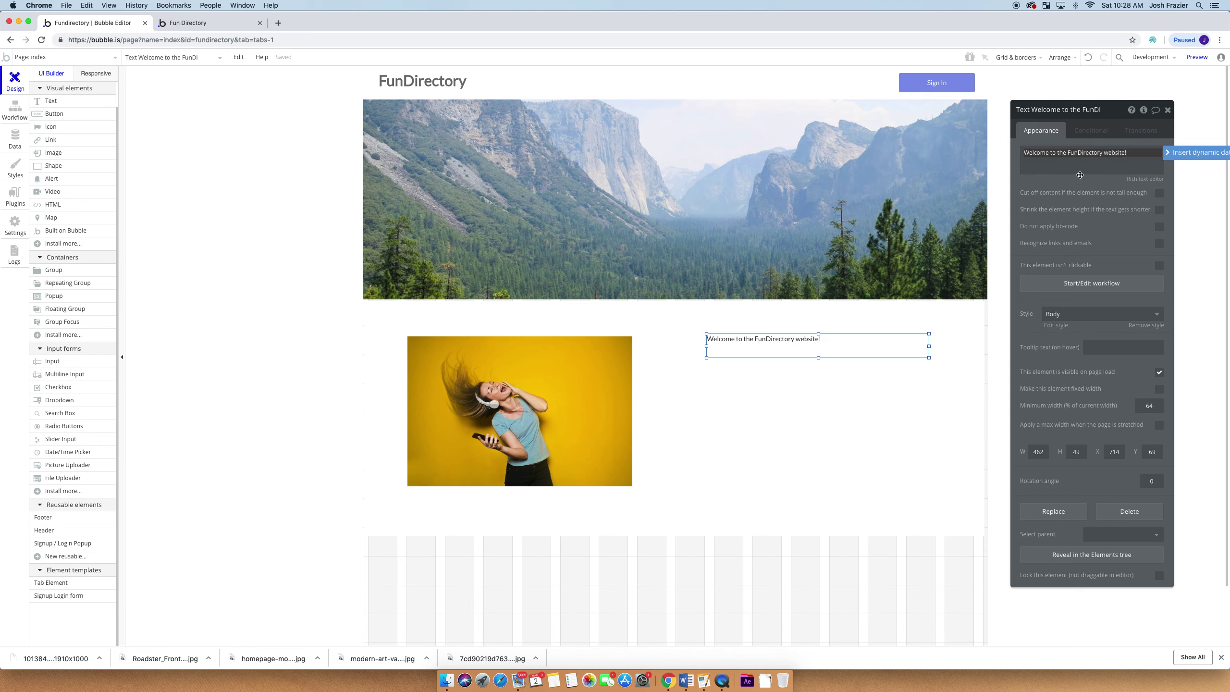
# Look through the styles available for the welcome text and view the Body style's definition before returning to the page design
pyautogui.click(823, 345)
pyautogui.tripleClick(1075, 154)
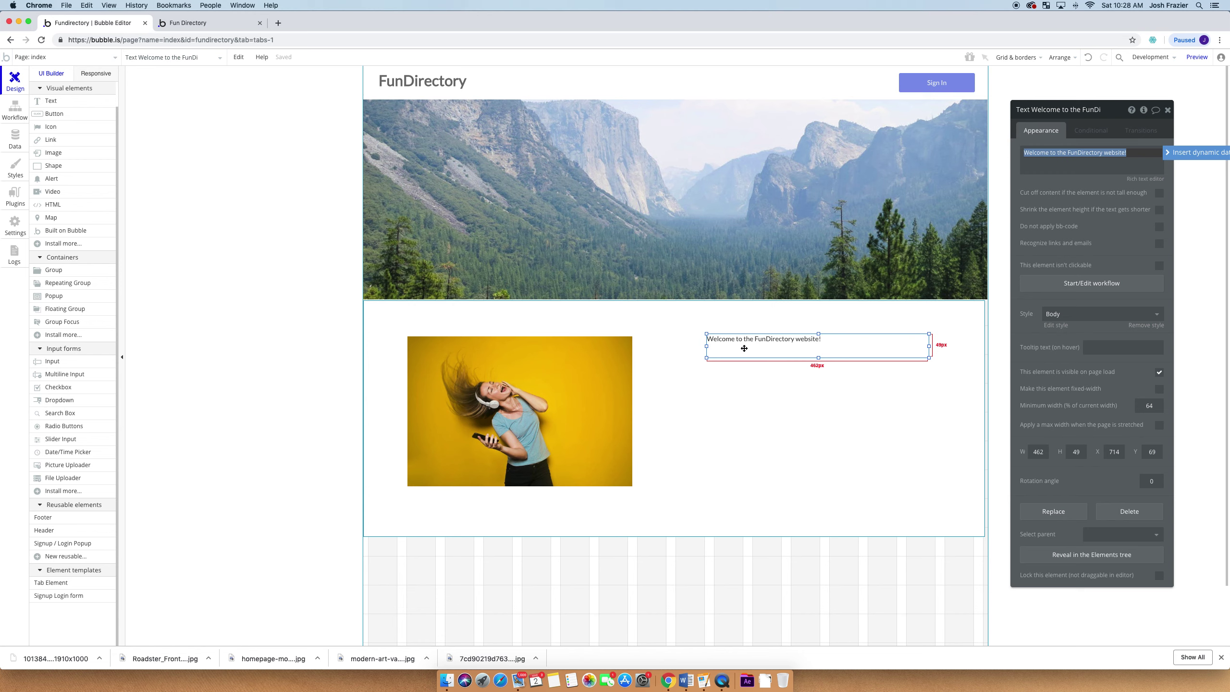
pyautogui.click(1052, 316)
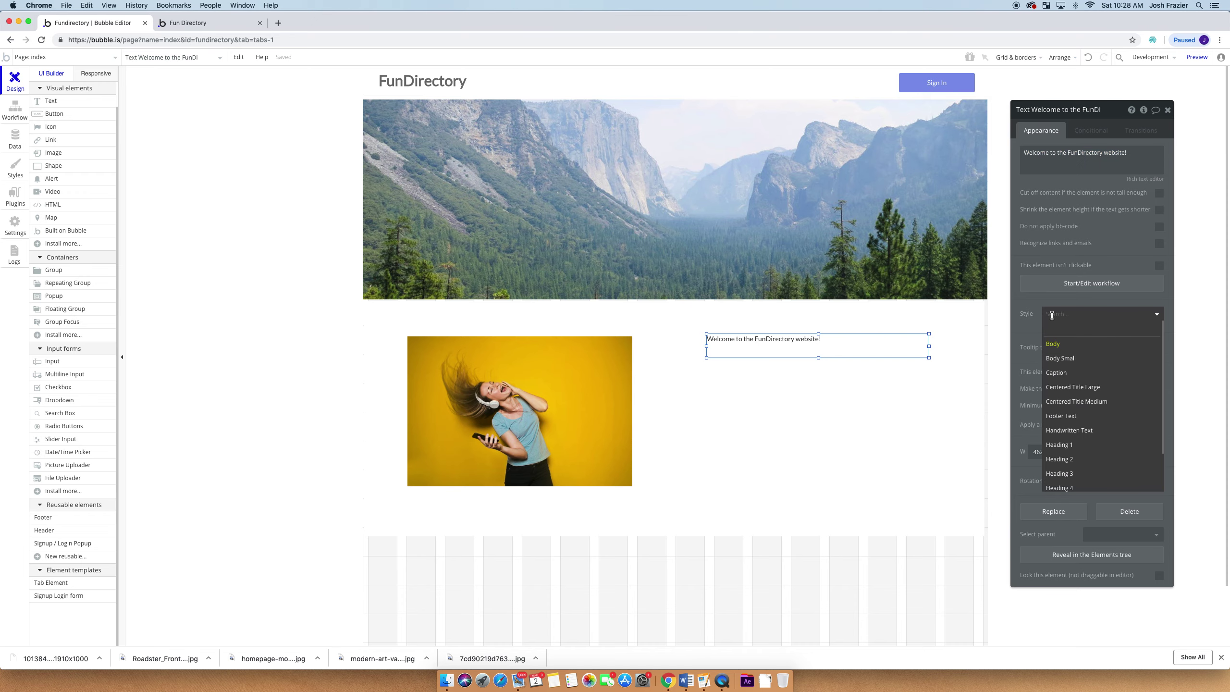
pyautogui.click(1056, 297)
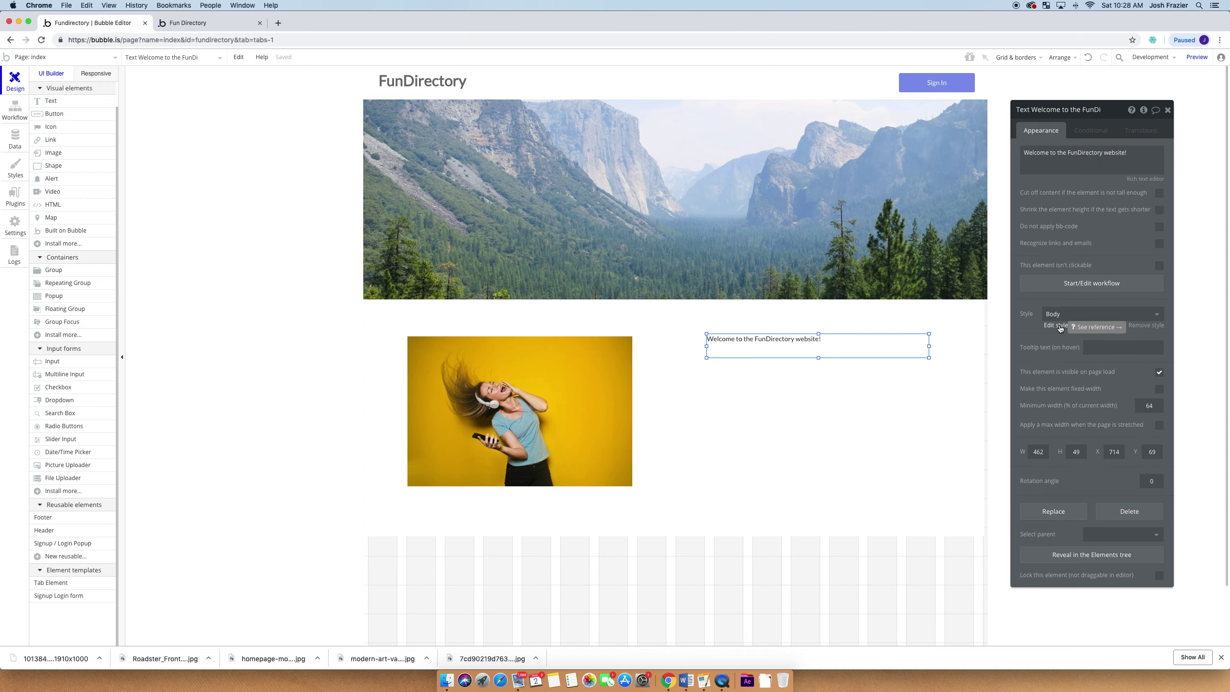
pyautogui.click(1056, 325)
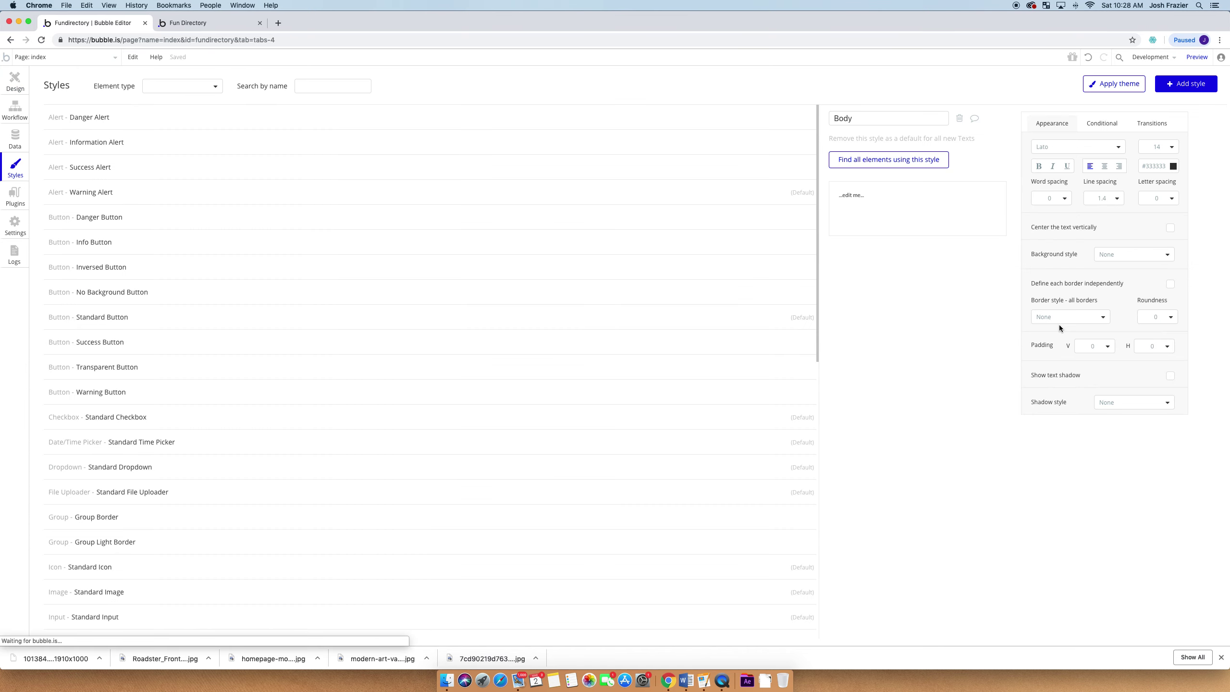
pyautogui.click(8, 76)
# Clear the welcome text's style and set its font to bold Arial
pyautogui.click(1091, 314)
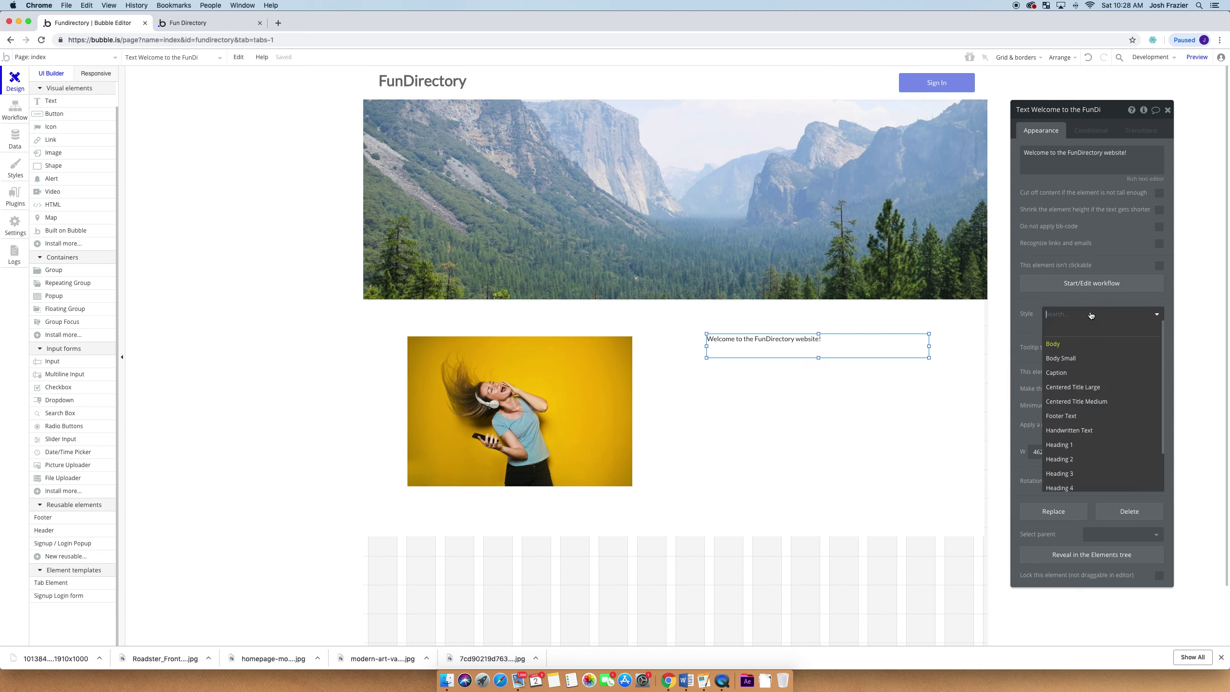
pyautogui.click(1090, 329)
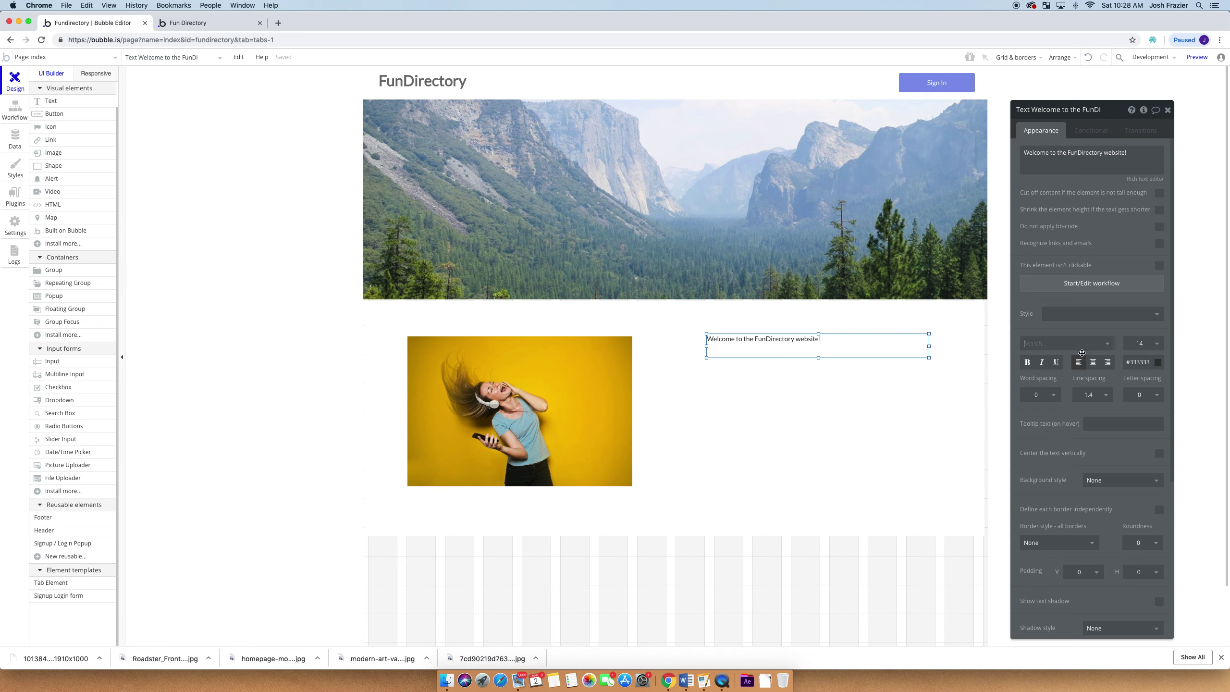
pyautogui.click(1097, 345)
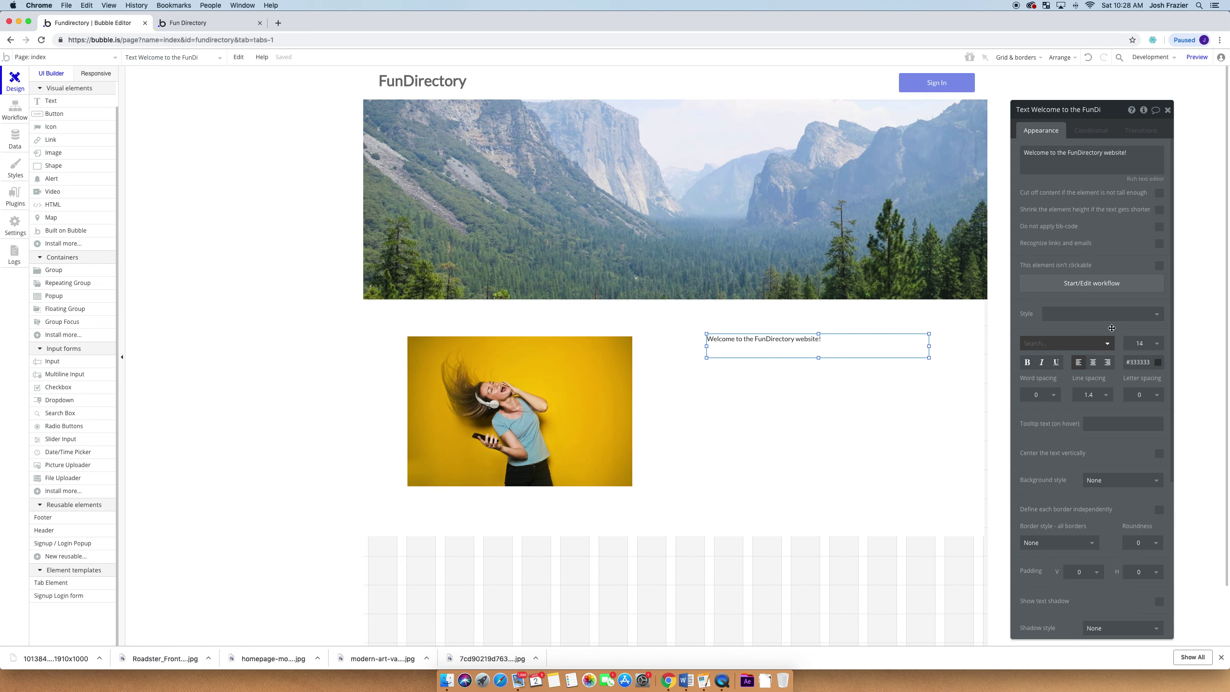
pyautogui.click(1108, 344)
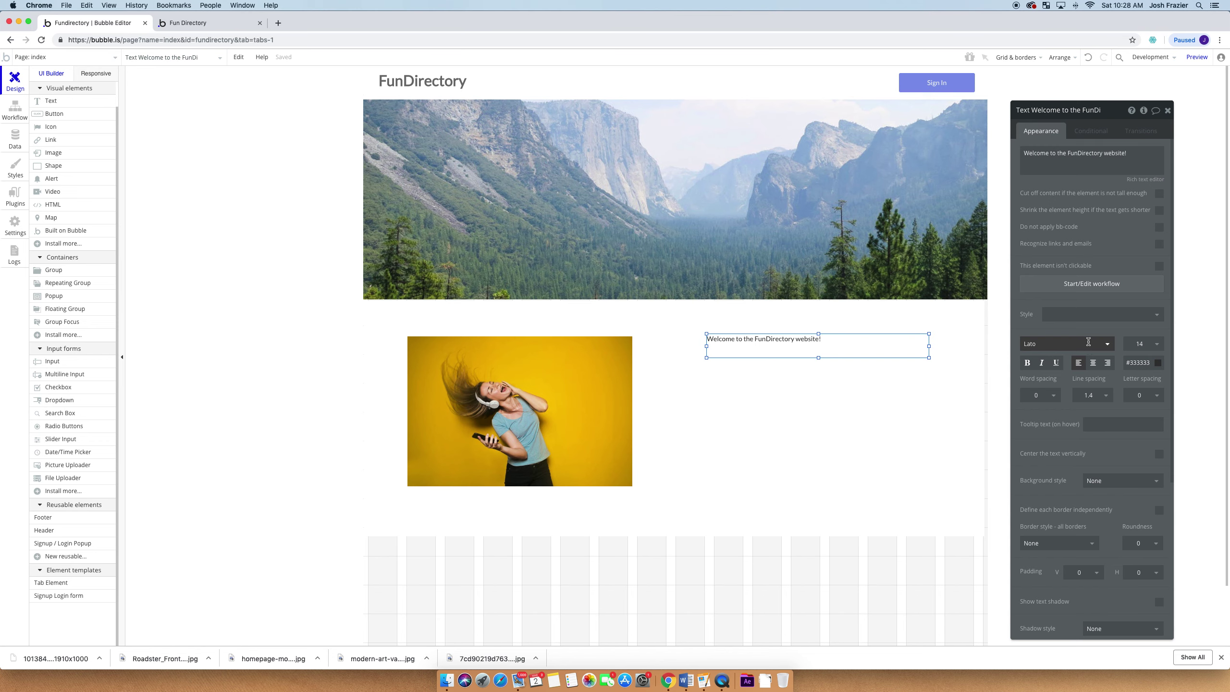
pyautogui.click(1108, 343)
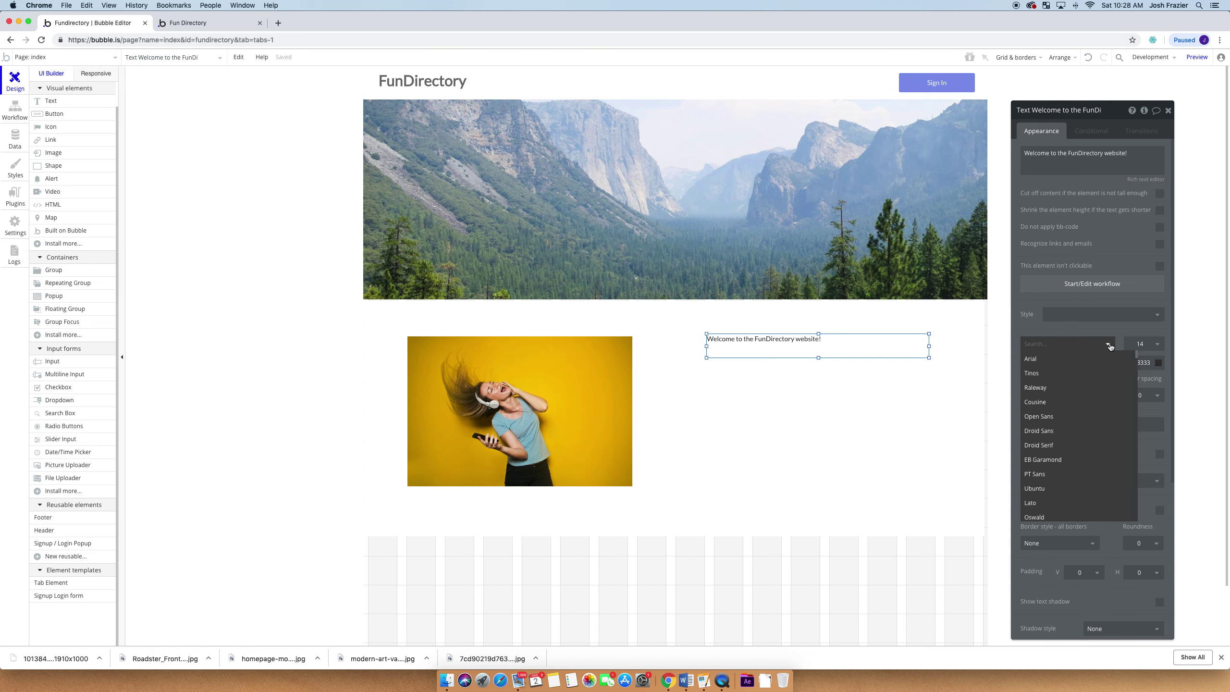
pyautogui.click(1082, 363)
pyautogui.click(1030, 363)
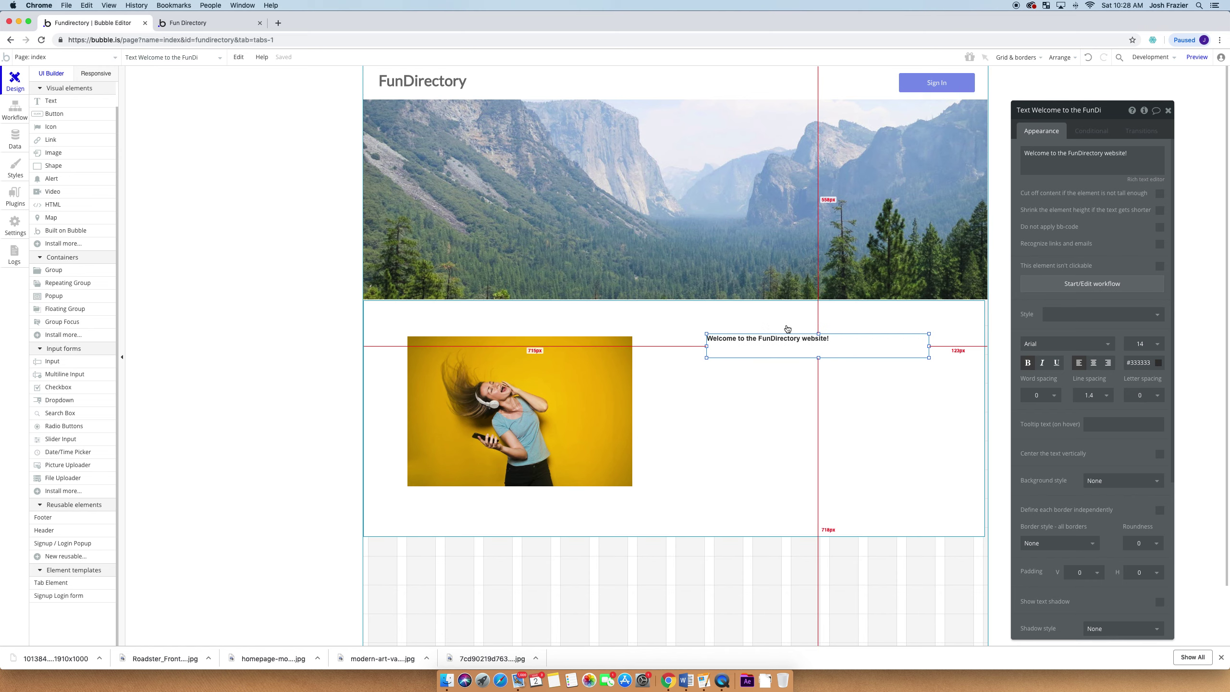
# Set the welcome text's font size to 24 and its color to the grey #5C5C5C
pyautogui.click(1154, 354)
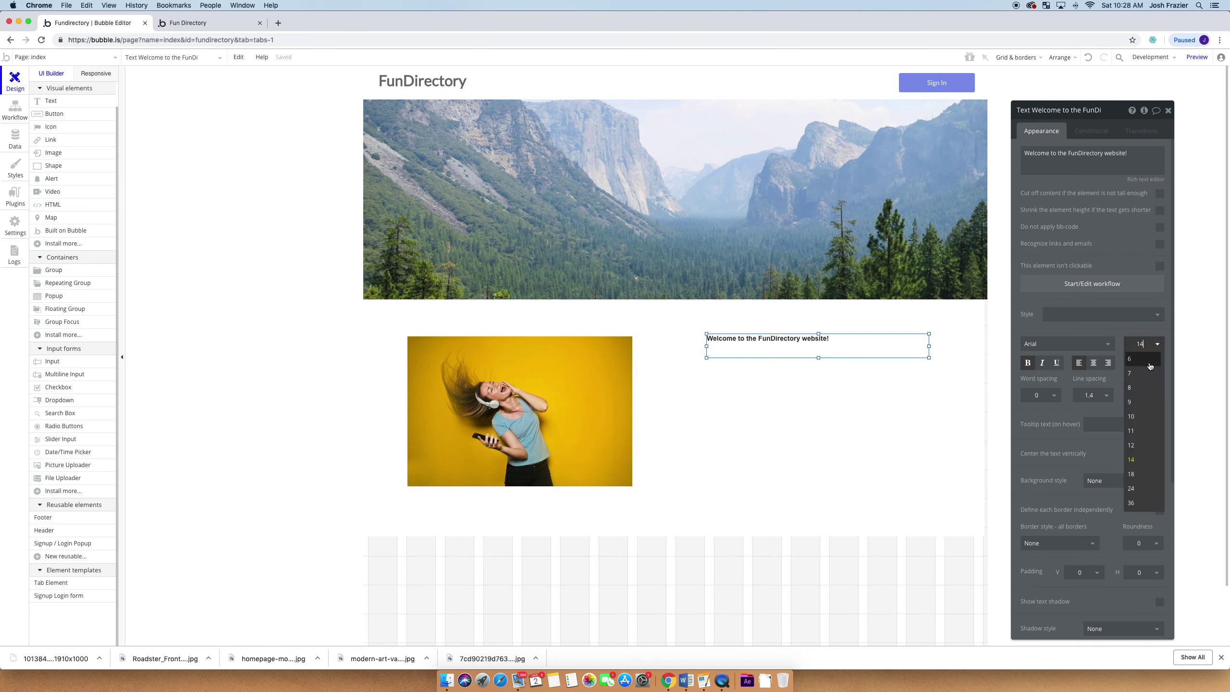
pyautogui.click(1139, 488)
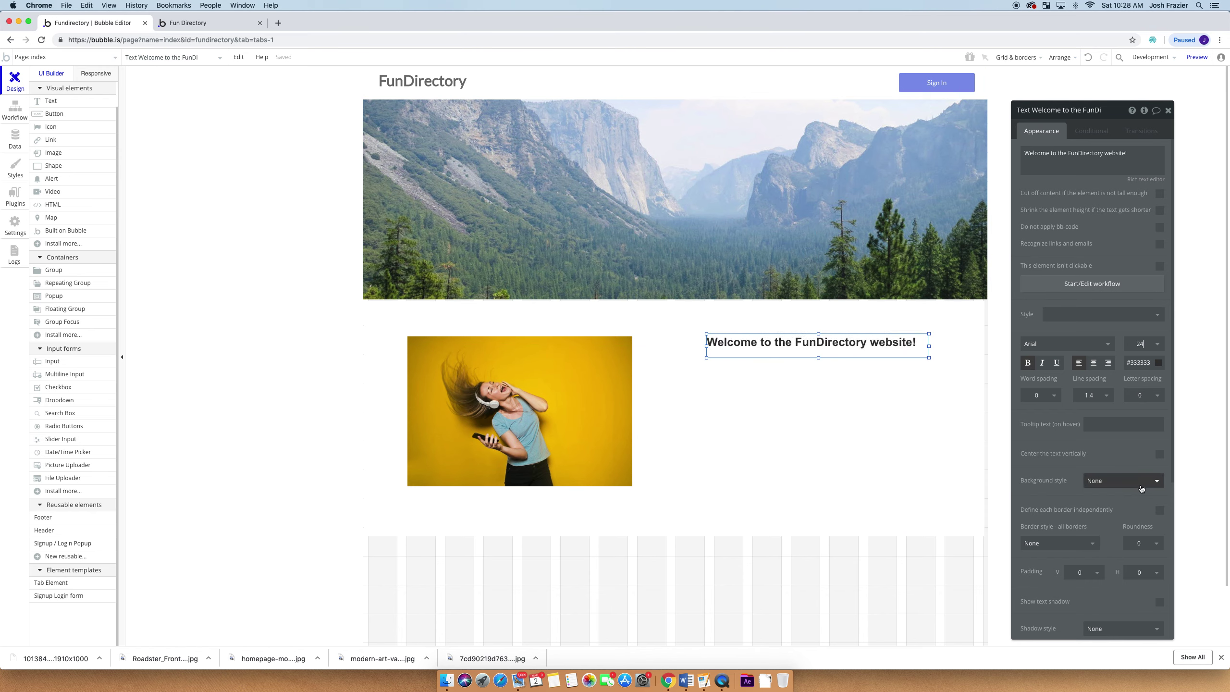
pyautogui.click(1145, 363)
pyautogui.moveTo(1129, 417); pyautogui.dragTo(1124, 416)
pyautogui.click(1089, 331)
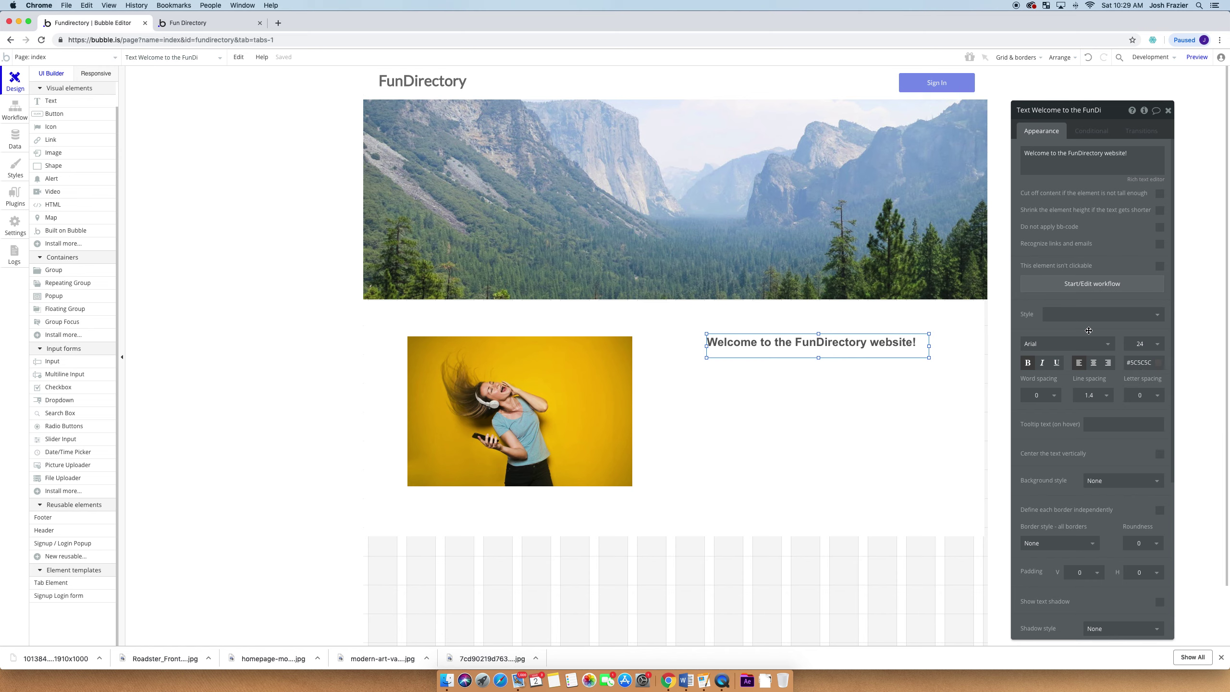
# Move the welcome heading closer to the photo with a slightly reduced height, and place a copy directly beneath it
pyautogui.moveTo(774, 346); pyautogui.dragTo(741, 348)
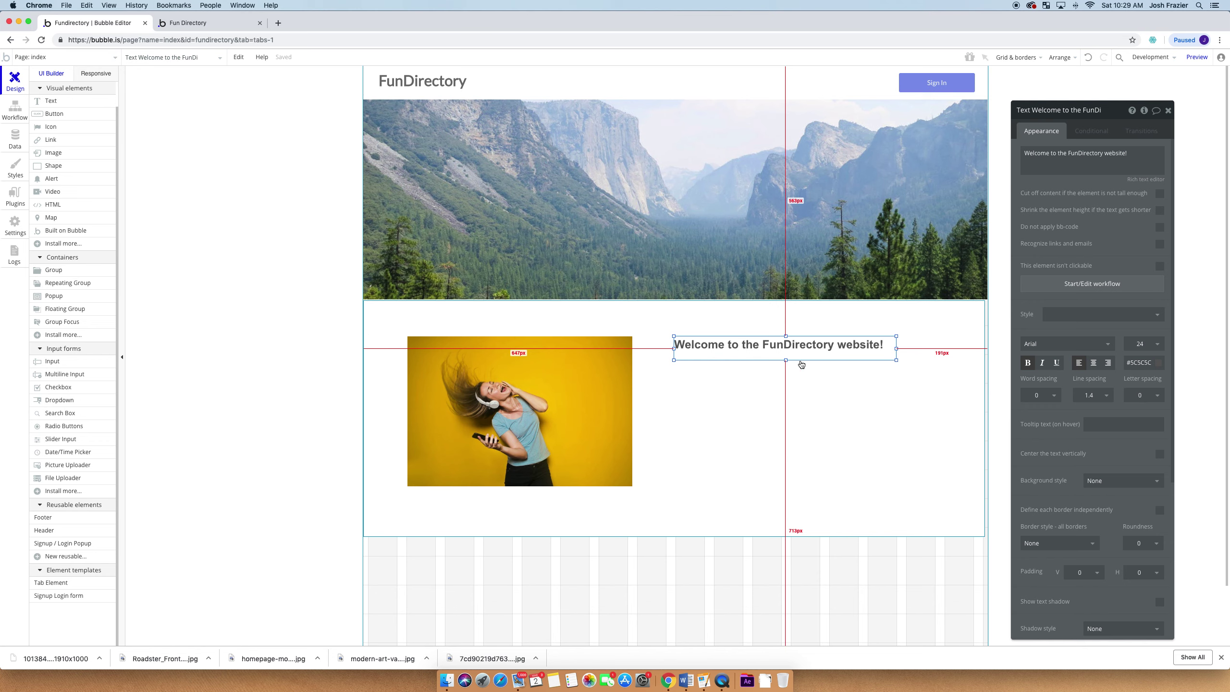
pyautogui.moveTo(786, 360); pyautogui.dragTo(786, 358)
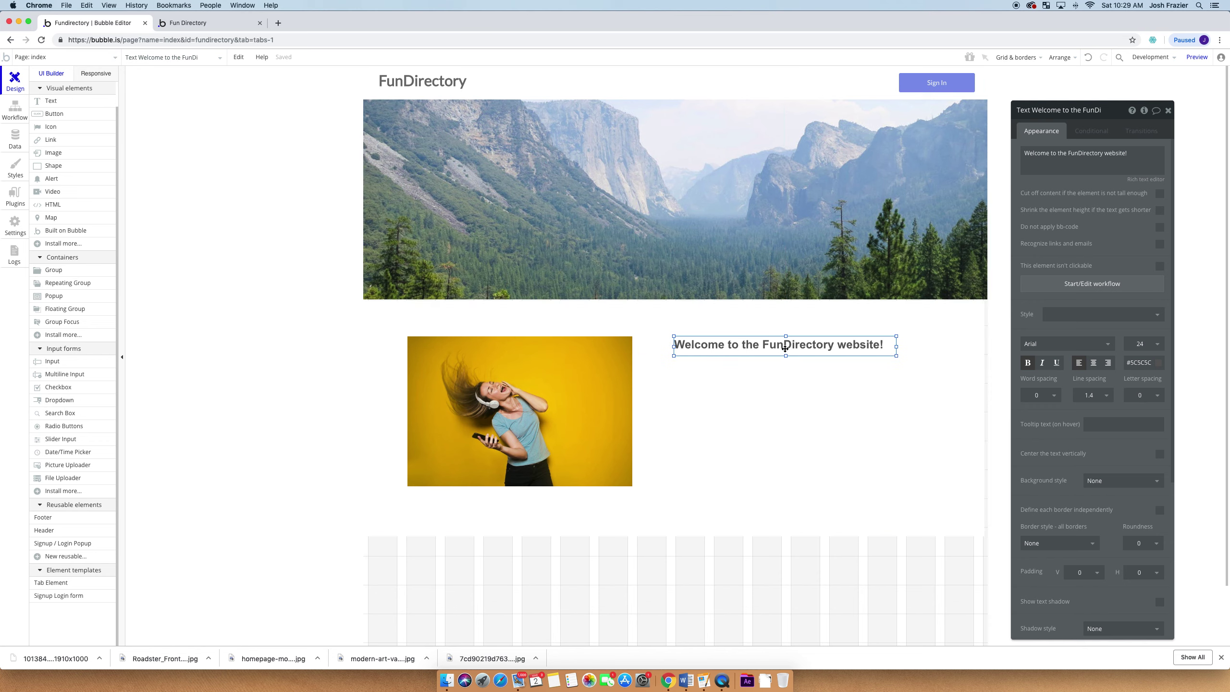
pyautogui.press('super+c')
pyautogui.press('super+v')
pyautogui.moveTo(783, 353); pyautogui.dragTo(772, 363)
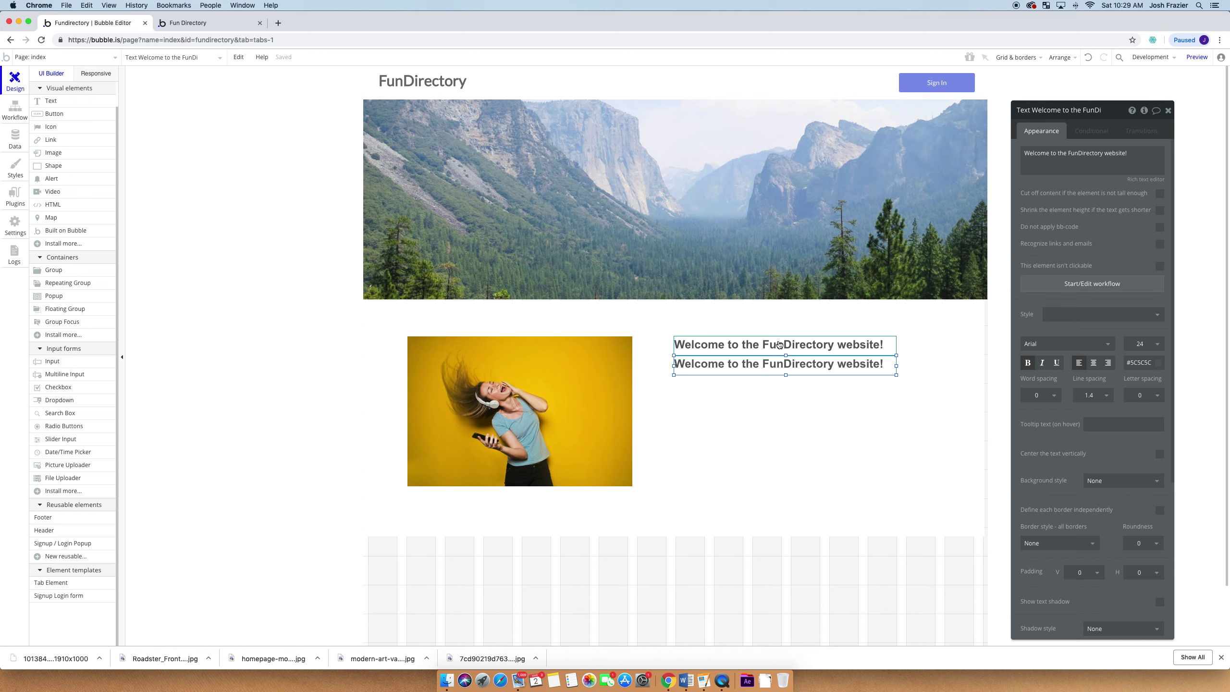
# Change the copy's text to "This website is a directory of fun. Join now and lets have some fun!" and enlarge it to about 604 by 166 px
pyautogui.tripleClick(1081, 154)
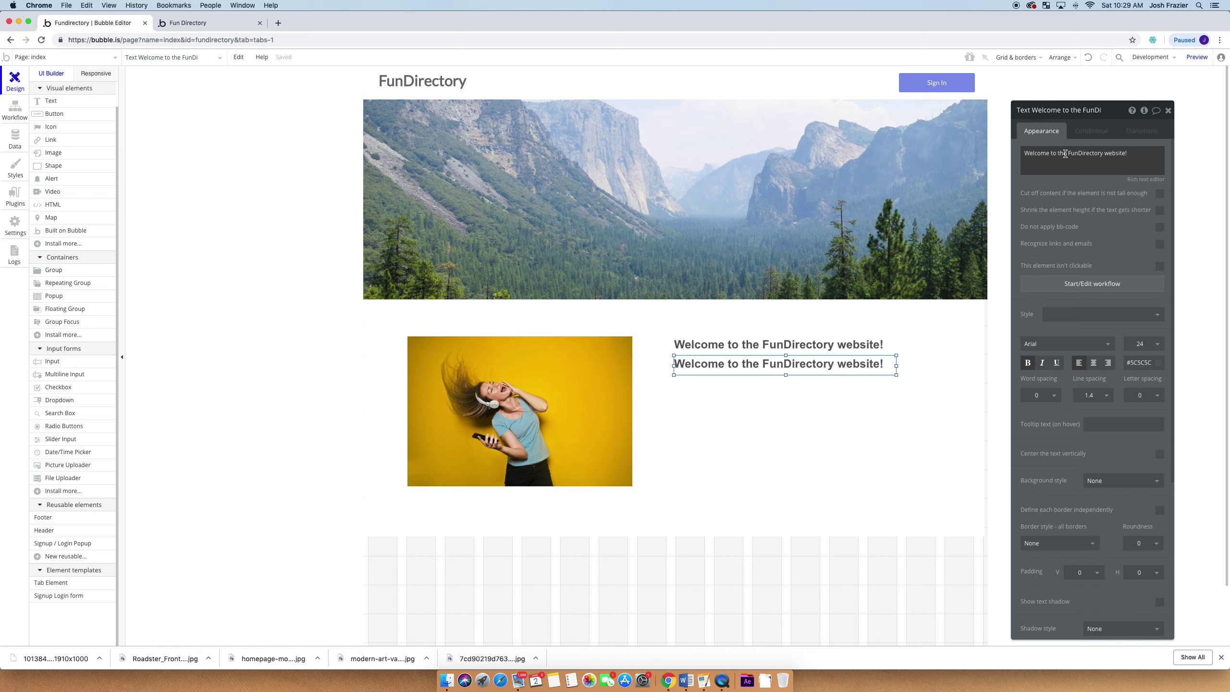
pyautogui.write('This websit')
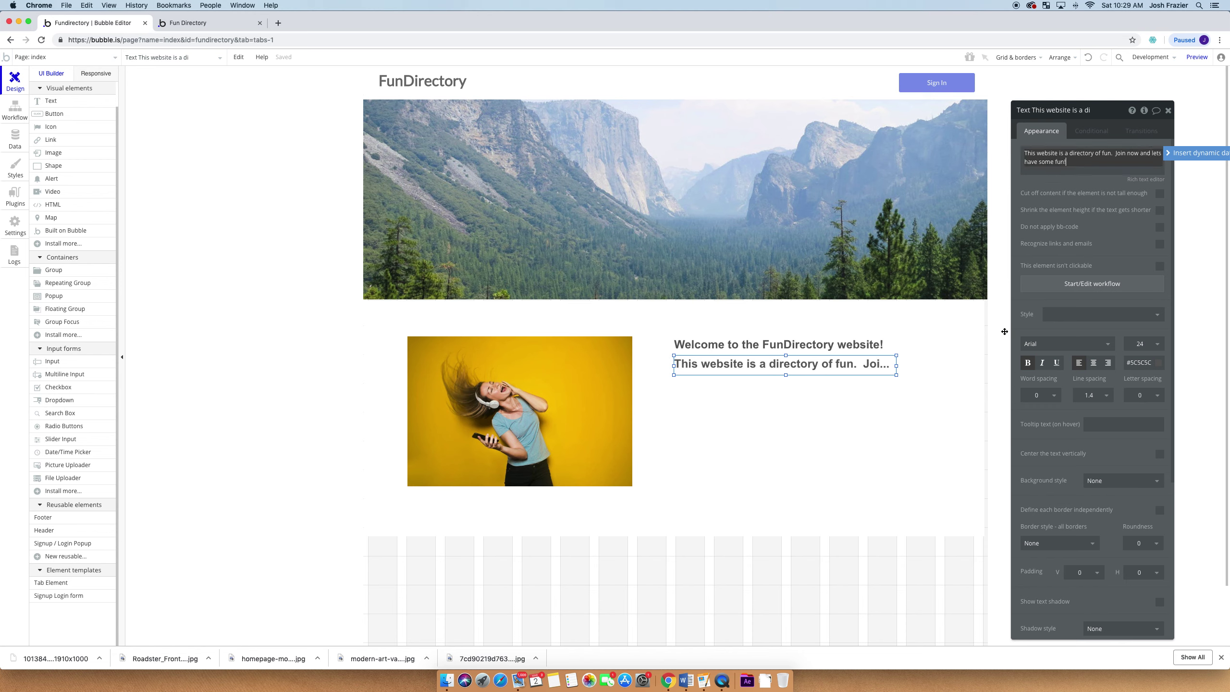
pyautogui.moveTo(896, 374); pyautogui.dragTo(965, 377)
pyautogui.moveTo(807, 383); pyautogui.dragTo(820, 436)
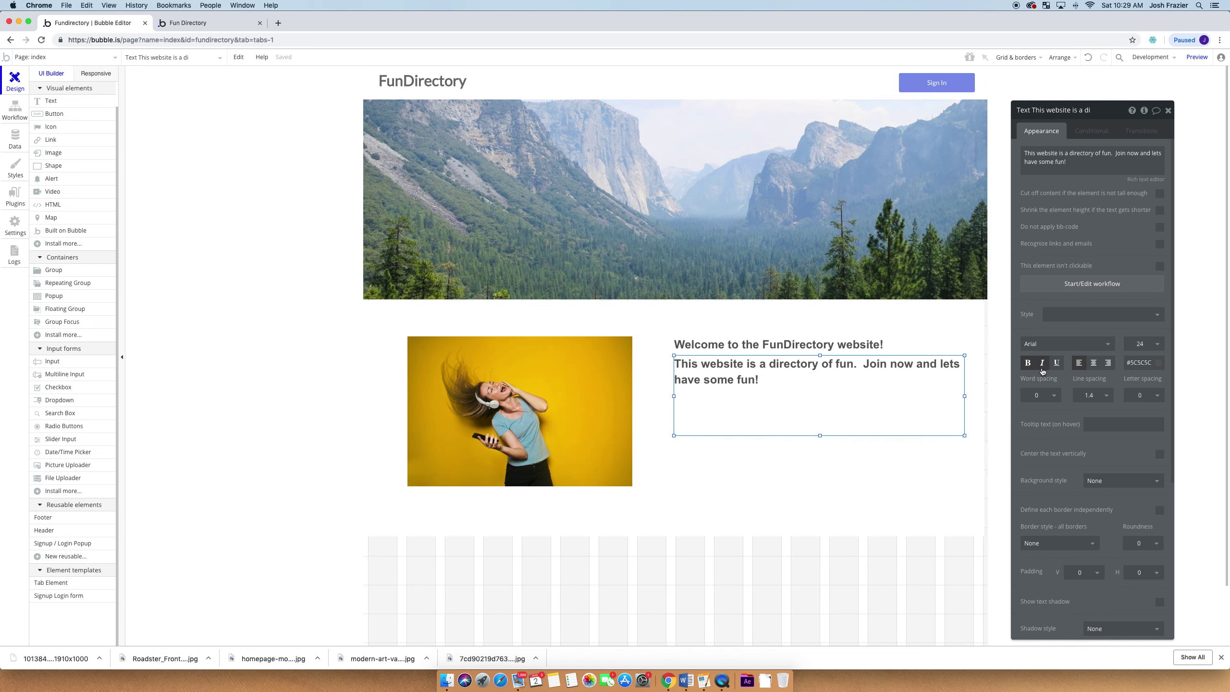
# Make the description text non-bold at size 18, then narrow its box to about 453 px and reduce its height
pyautogui.click(1027, 363)
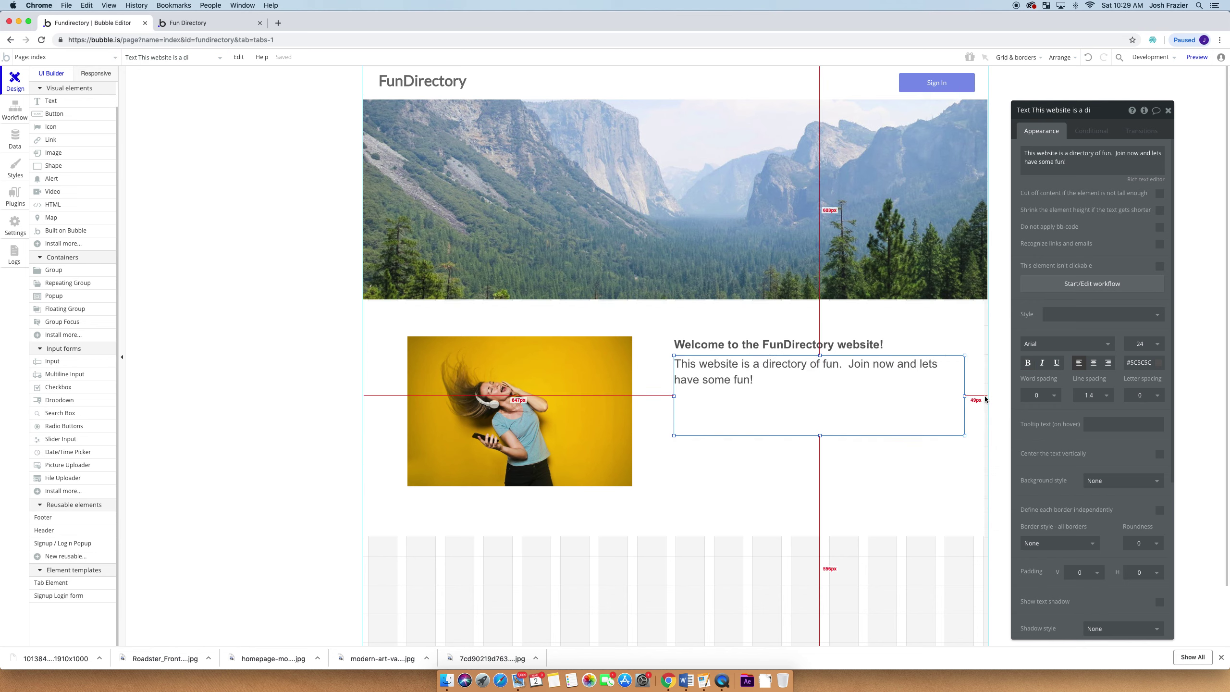
pyautogui.click(1156, 345)
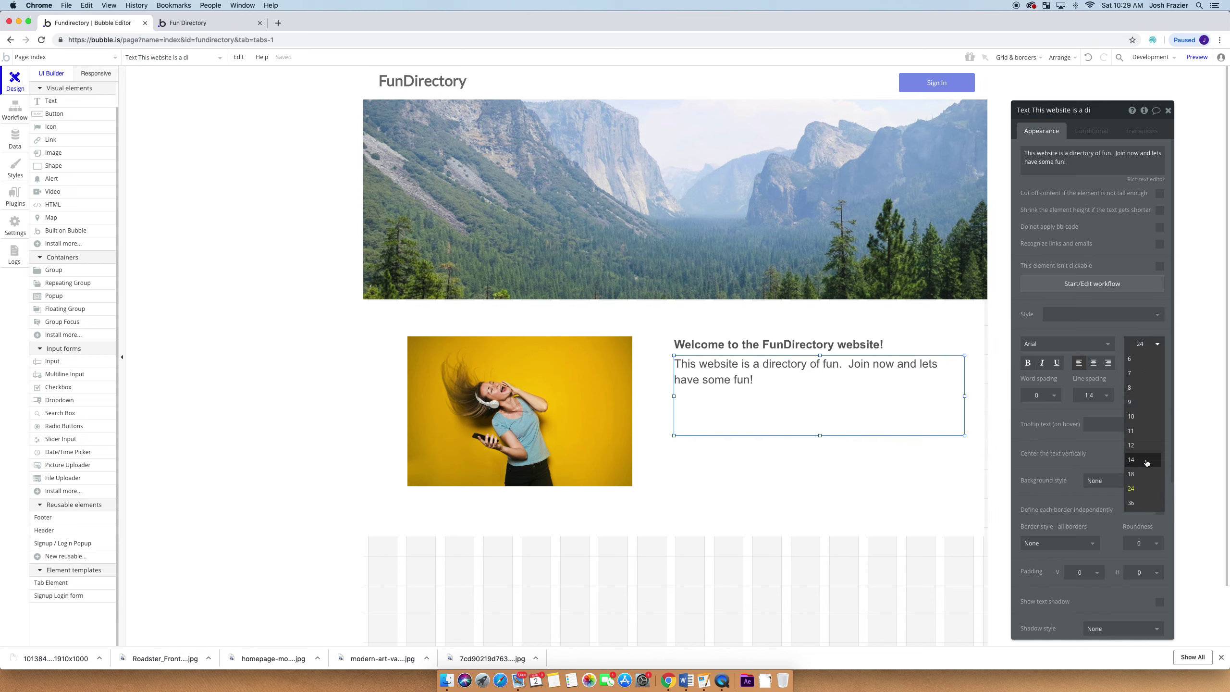
pyautogui.click(1143, 475)
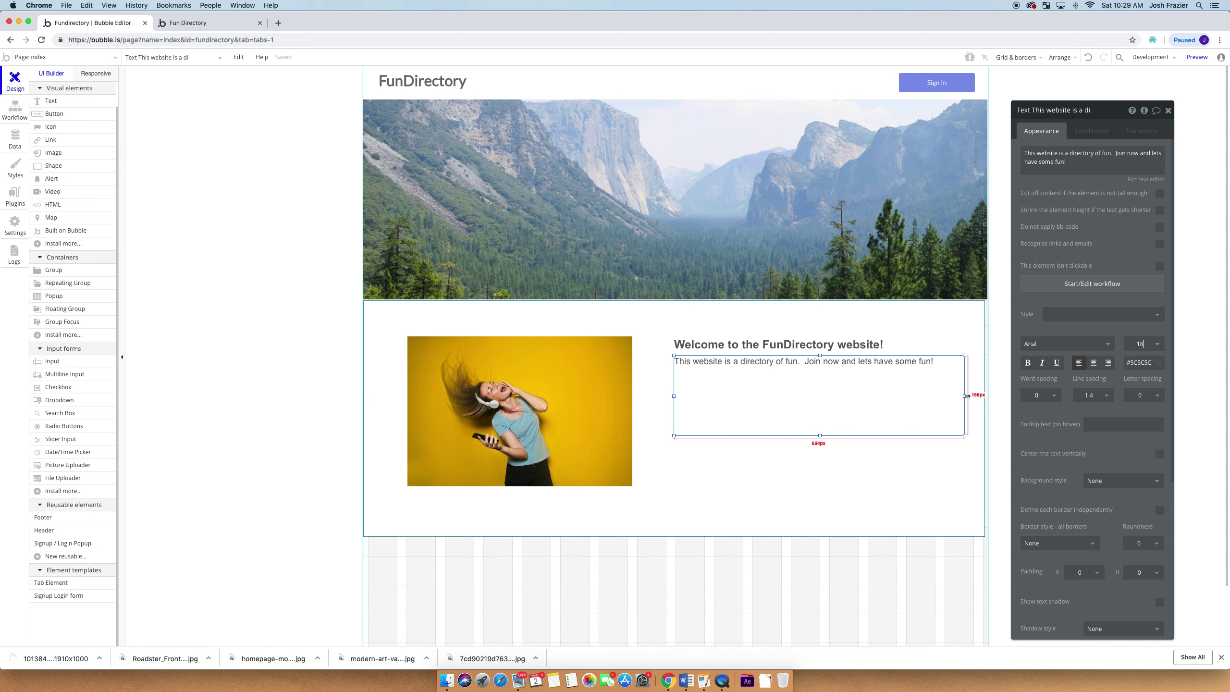
pyautogui.moveTo(965, 396); pyautogui.dragTo(893, 387)
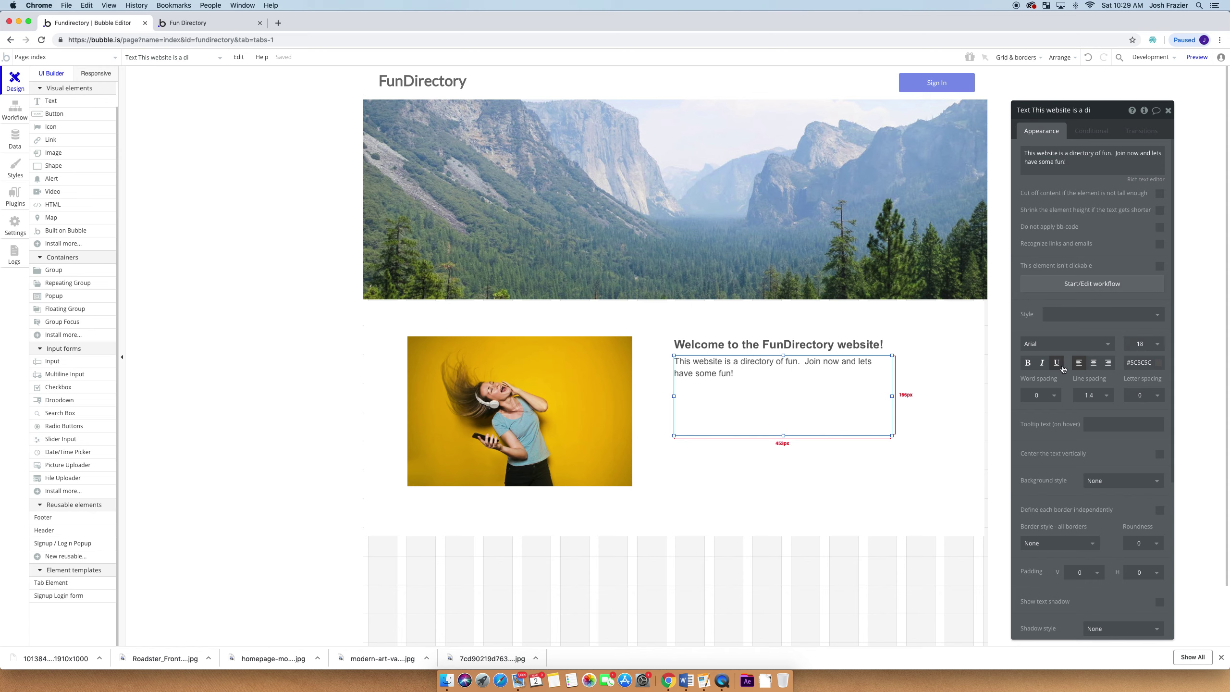
pyautogui.moveTo(784, 436)
pyautogui.mouseDown()
pyautogui.moveTo(785, 393)
pyautogui.moveTo(785, 441)
pyautogui.moveTo(783, 413)
pyautogui.mouseUp()
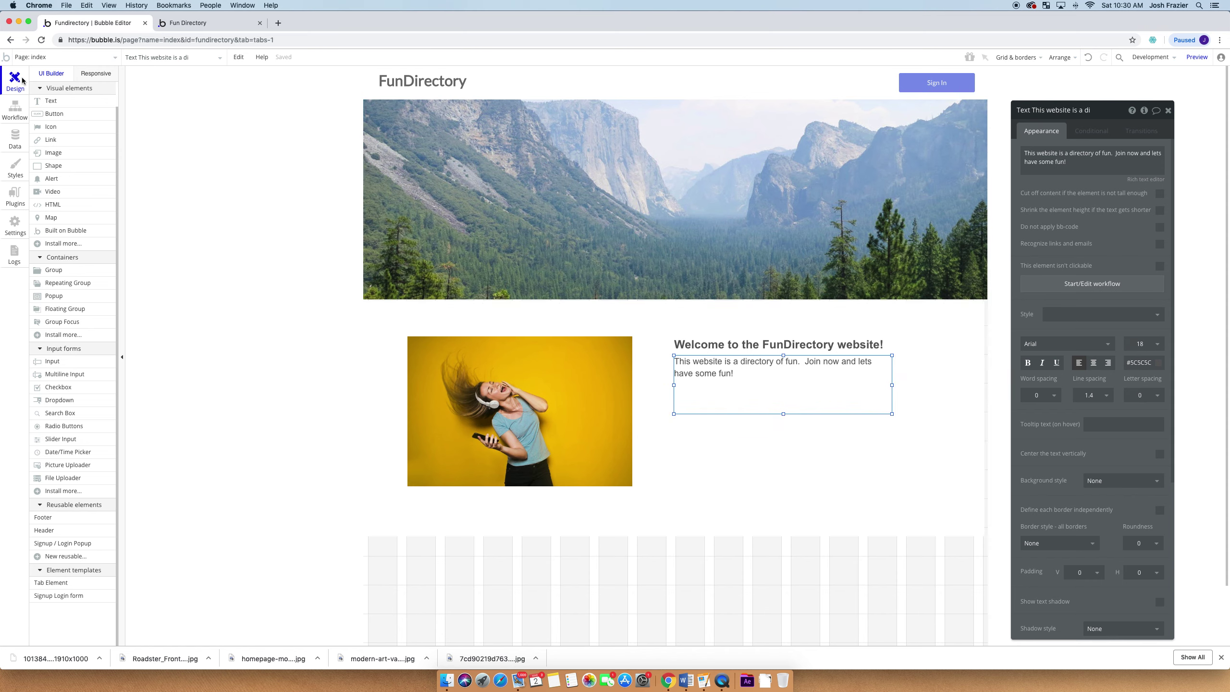
# Draw a Button about 335 px wide and 49 px high below the description and give it the Inversed Button style
pyautogui.click(54, 114)
pyautogui.moveTo(692, 436)
pyautogui.mouseDown()
pyautogui.moveTo(860, 476)
pyautogui.moveTo(835, 475)
pyautogui.moveTo(853, 459)
pyautogui.moveTo(784, 457)
pyautogui.moveTo(791, 475)
pyautogui.moveTo(792, 449)
pyautogui.mouseUp()
pyautogui.click(1088, 231)
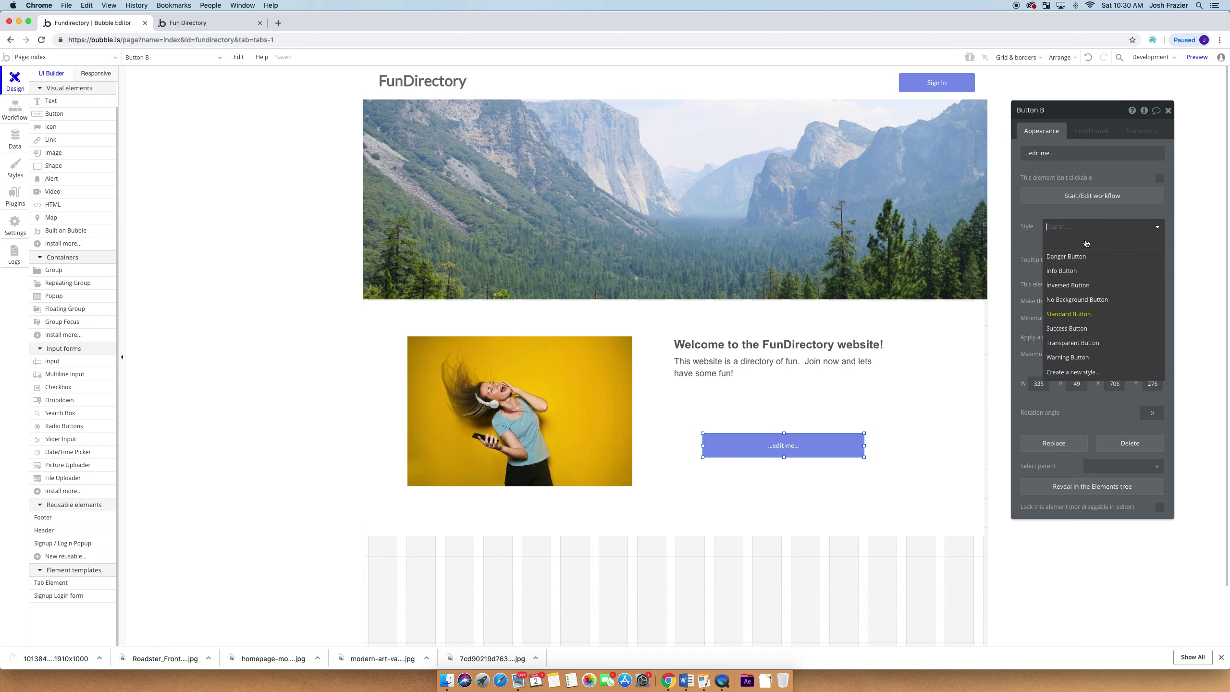
pyautogui.click(1076, 289)
# Try the Transparent Button and Warning Button styles on the new button, and return it to Inversed Button
pyautogui.click(1084, 232)
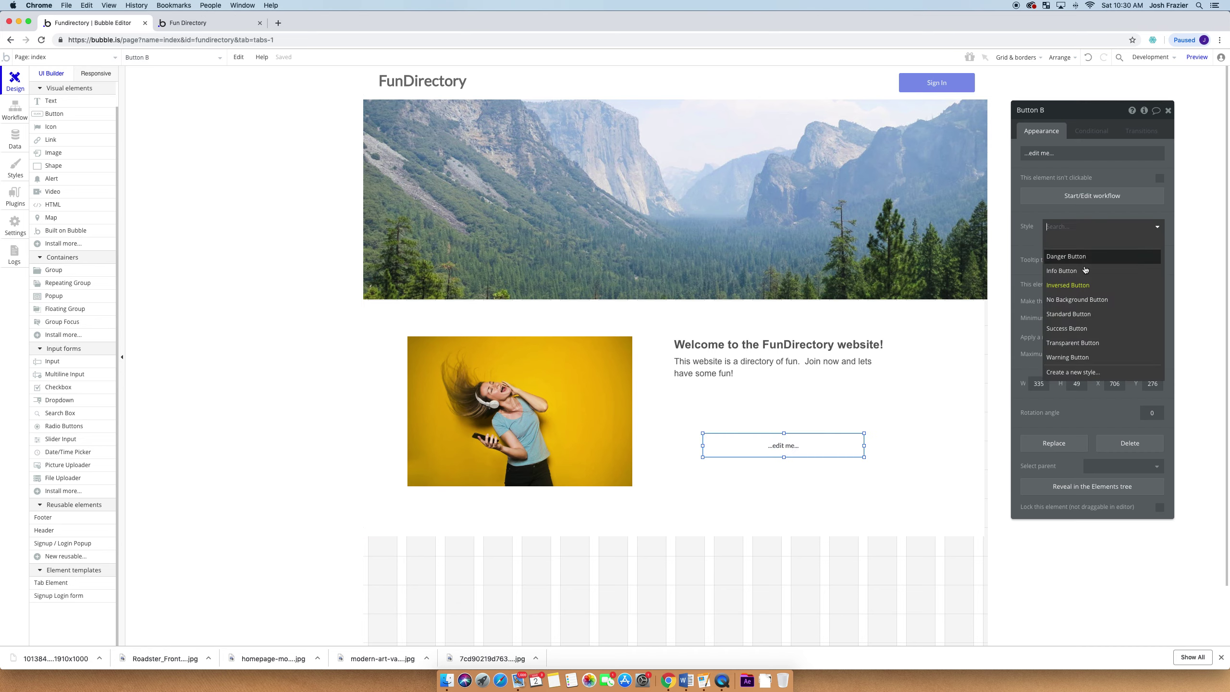
pyautogui.click(1087, 343)
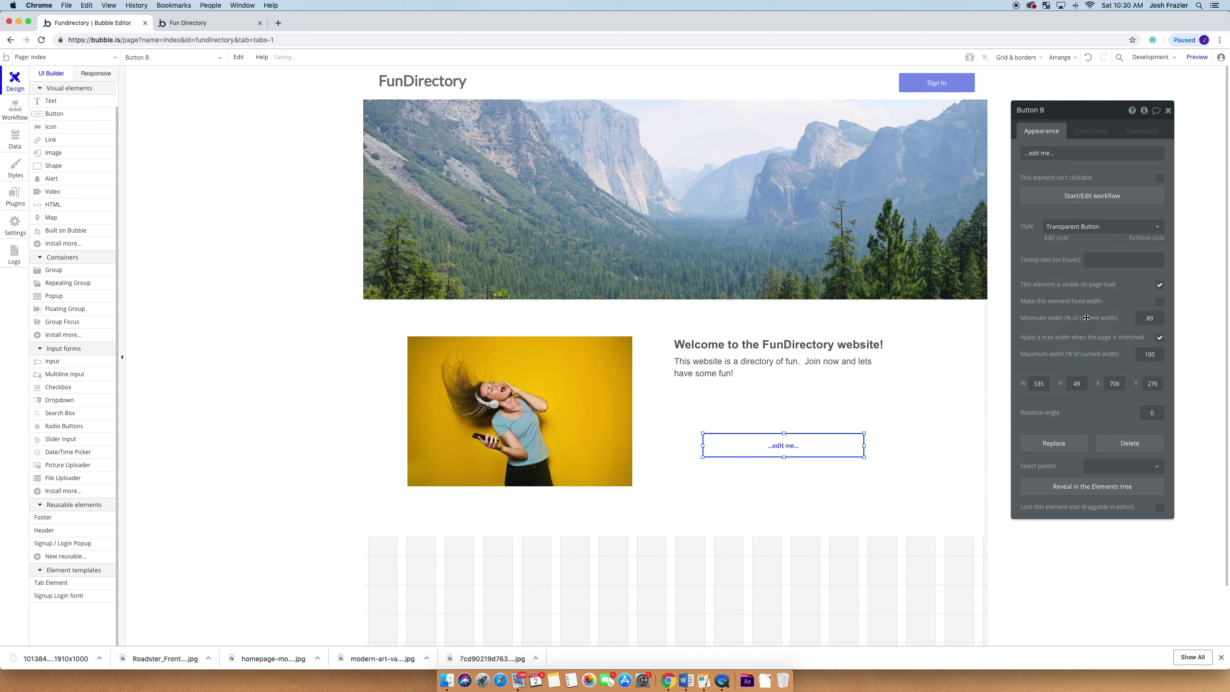
pyautogui.click(1092, 234)
pyautogui.click(1090, 356)
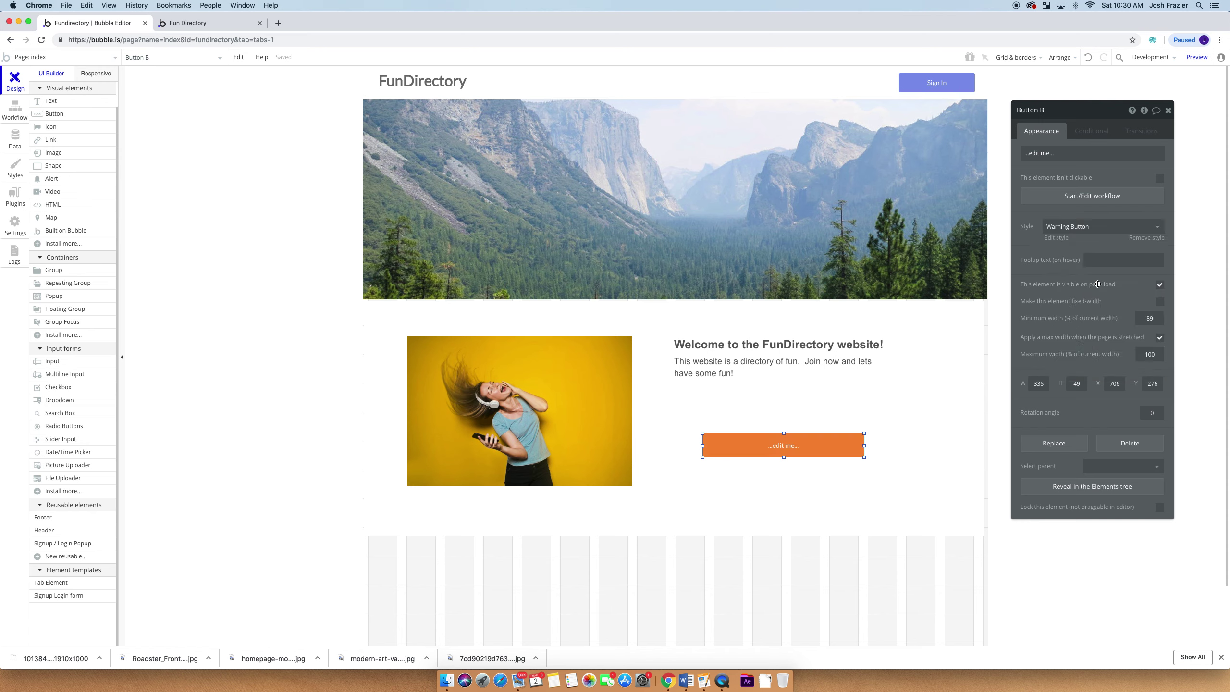
pyautogui.click(1087, 230)
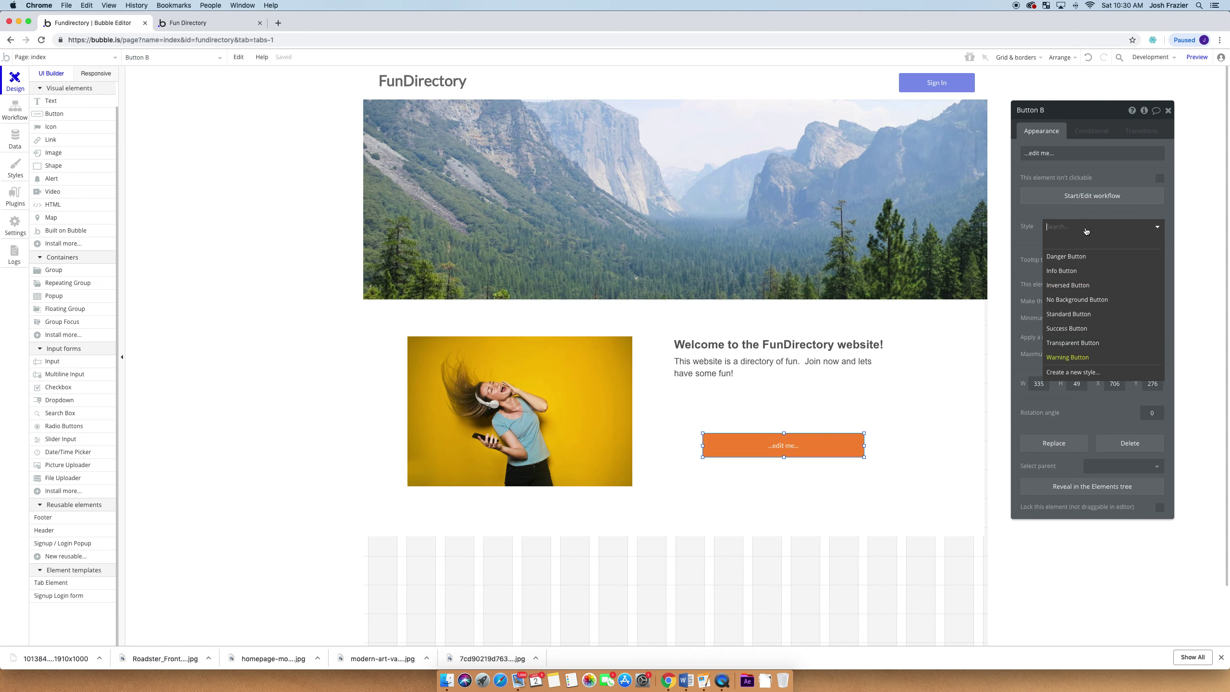
pyautogui.click(1078, 286)
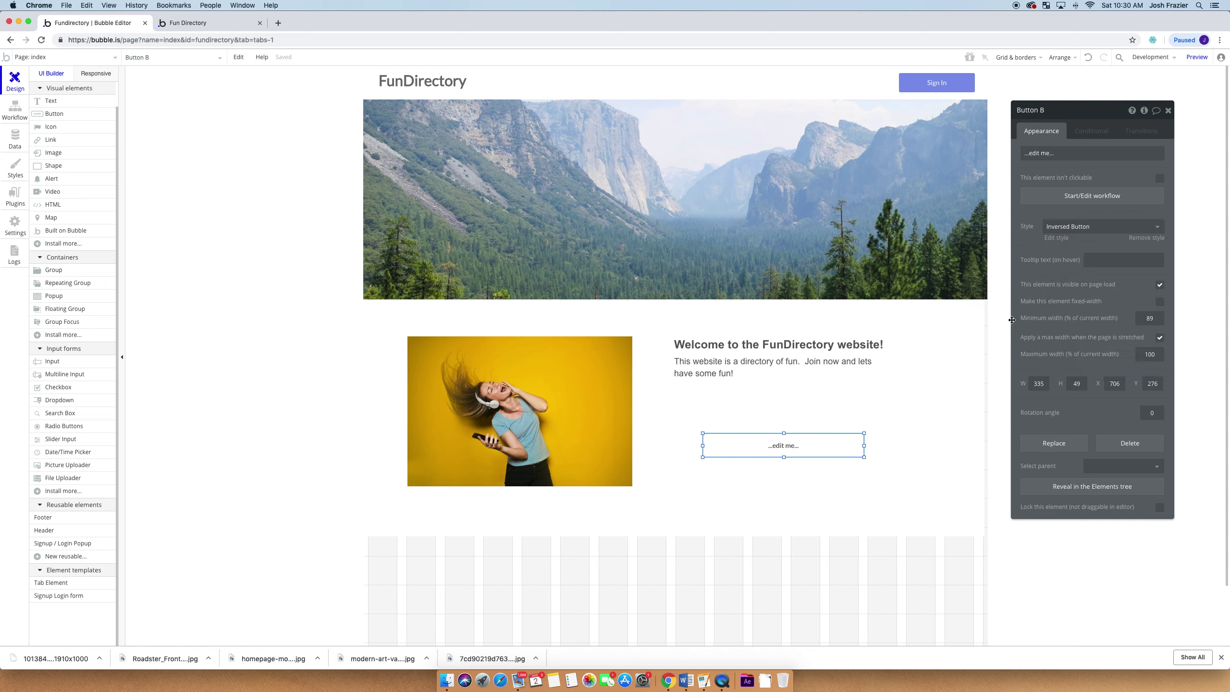
# Clear the button's predefined style and give it a flat light turquoise background color
pyautogui.click(1100, 233)
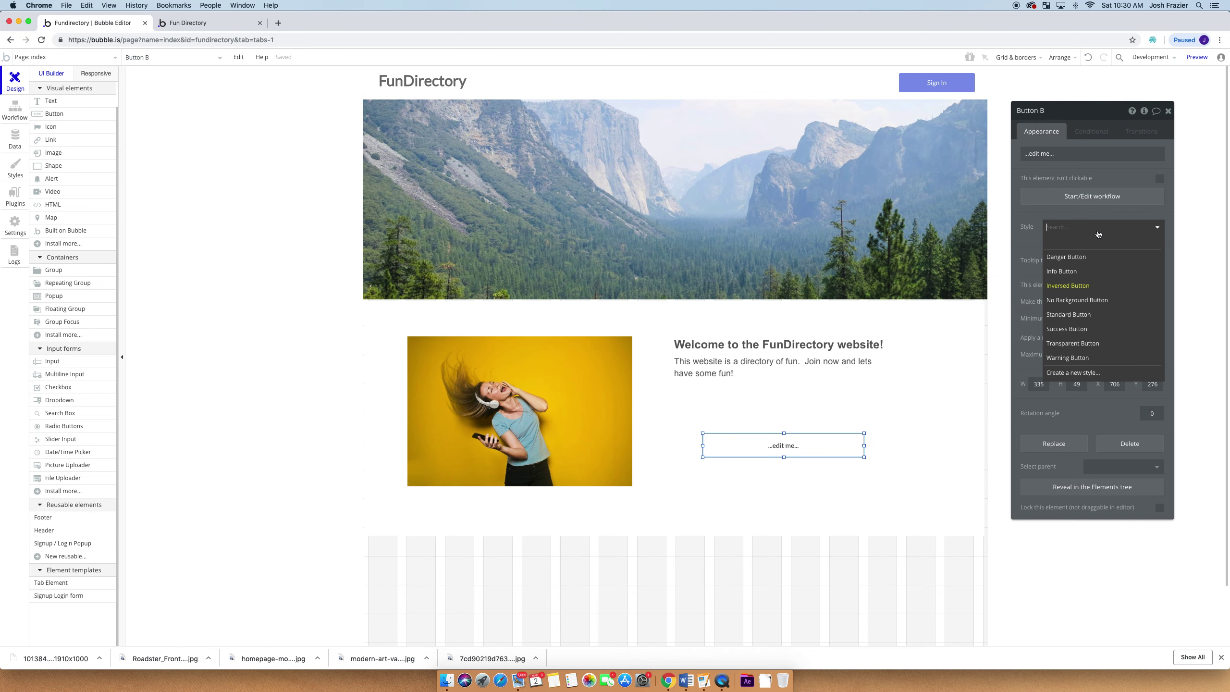
pyautogui.click(1091, 242)
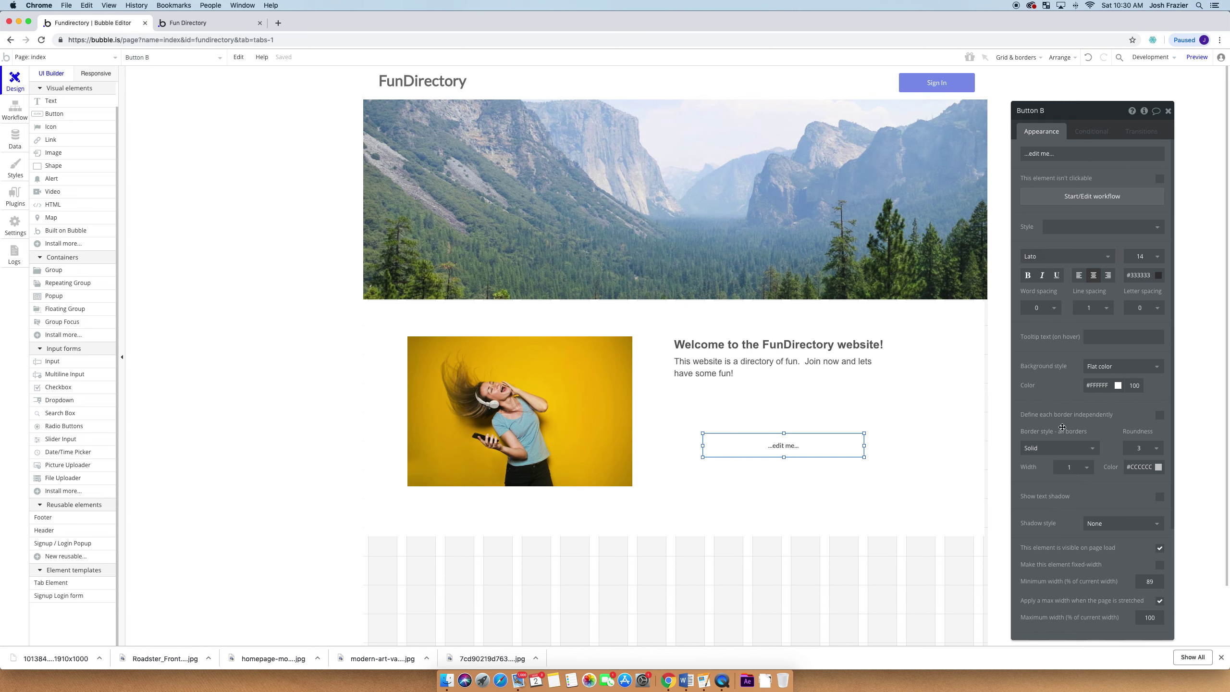
pyautogui.scroll(-1, 1064, 426)
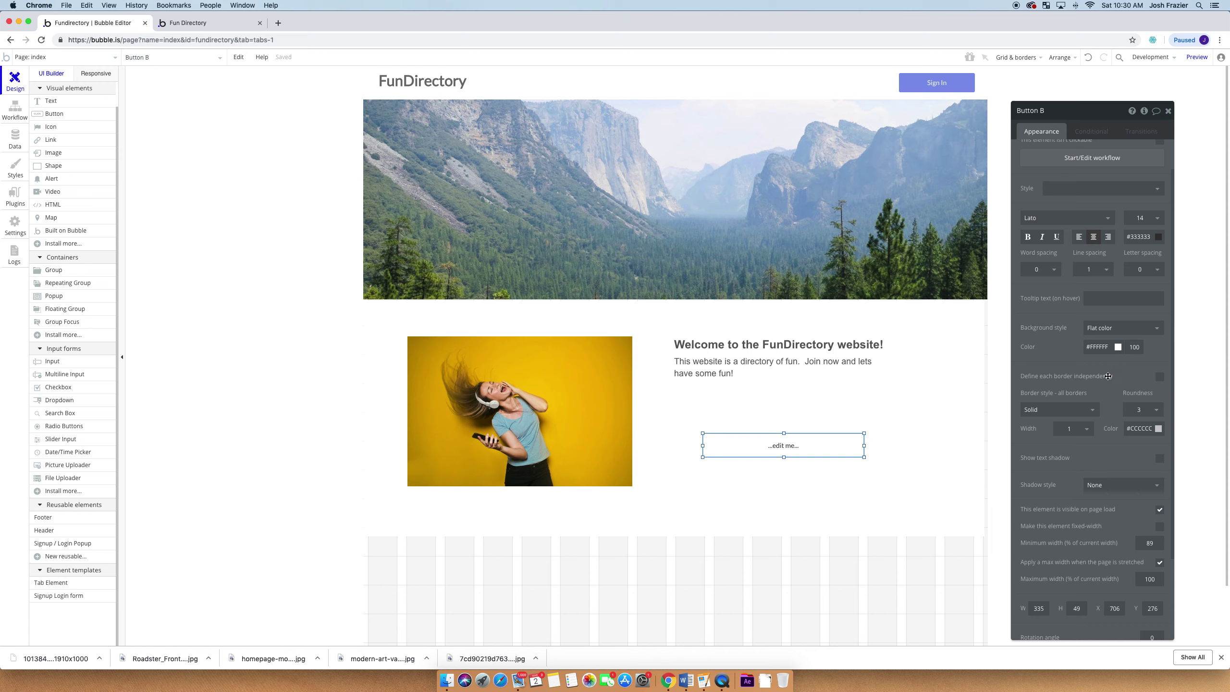
pyautogui.click(1116, 329)
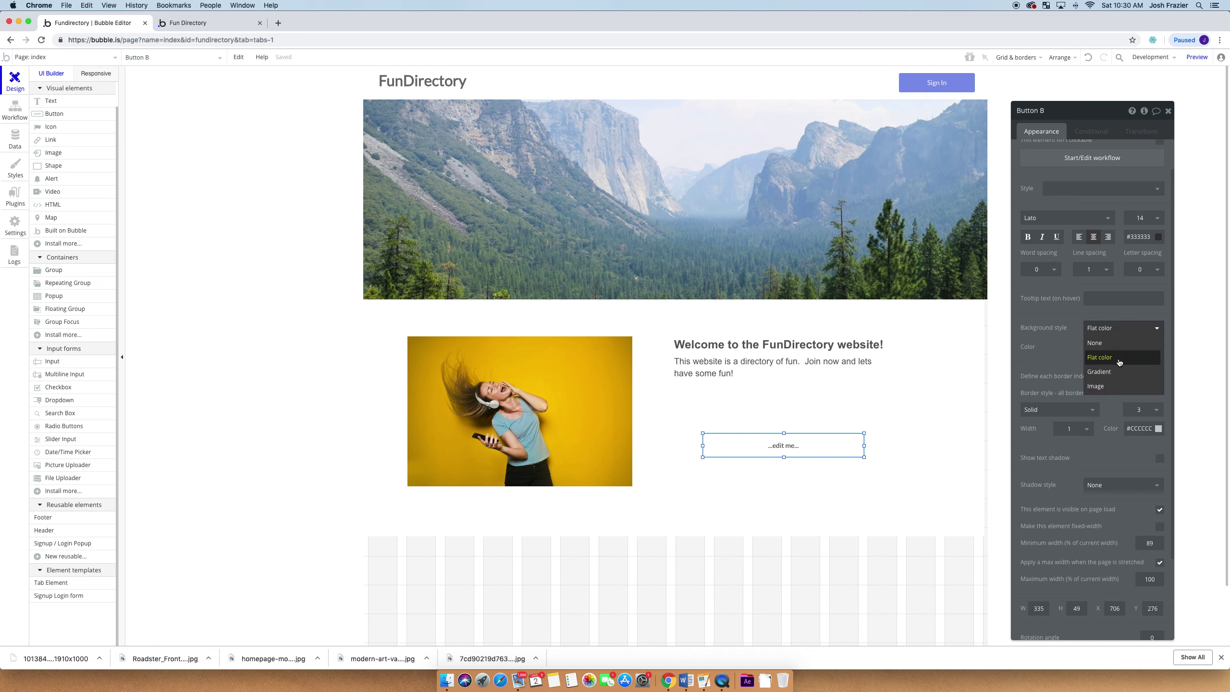
pyautogui.click(1118, 358)
pyautogui.click(1101, 346)
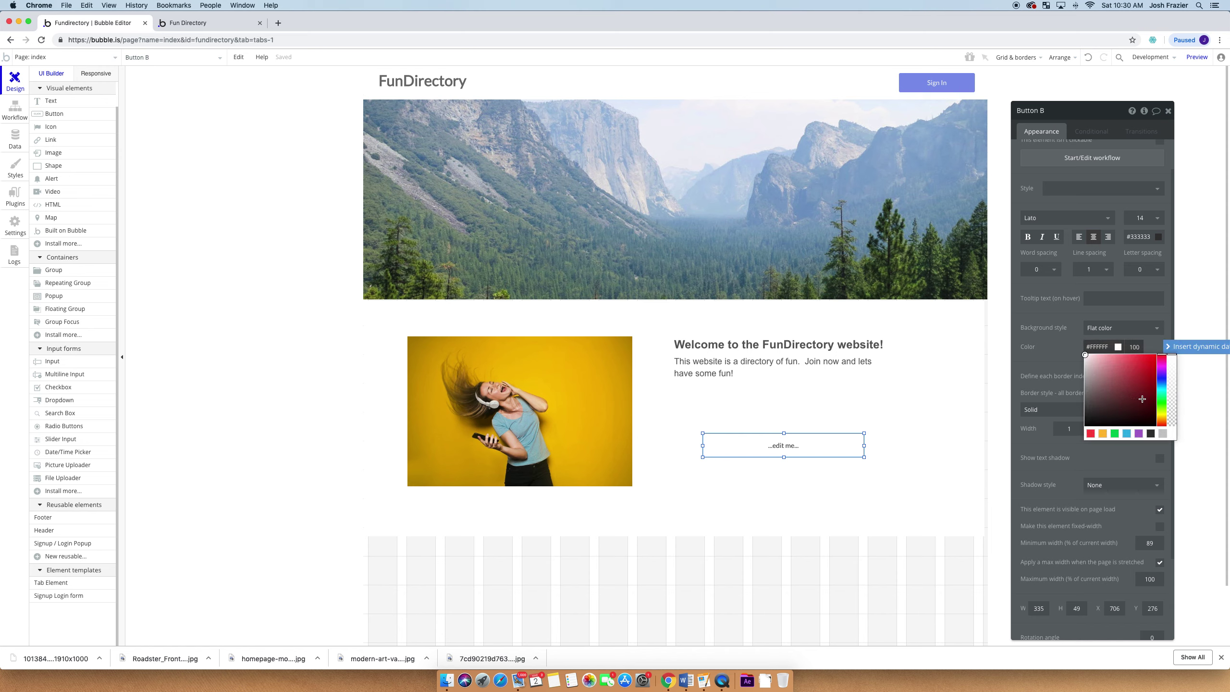
pyautogui.click(1161, 390)
pyautogui.moveTo(1136, 388); pyautogui.dragTo(1117, 356)
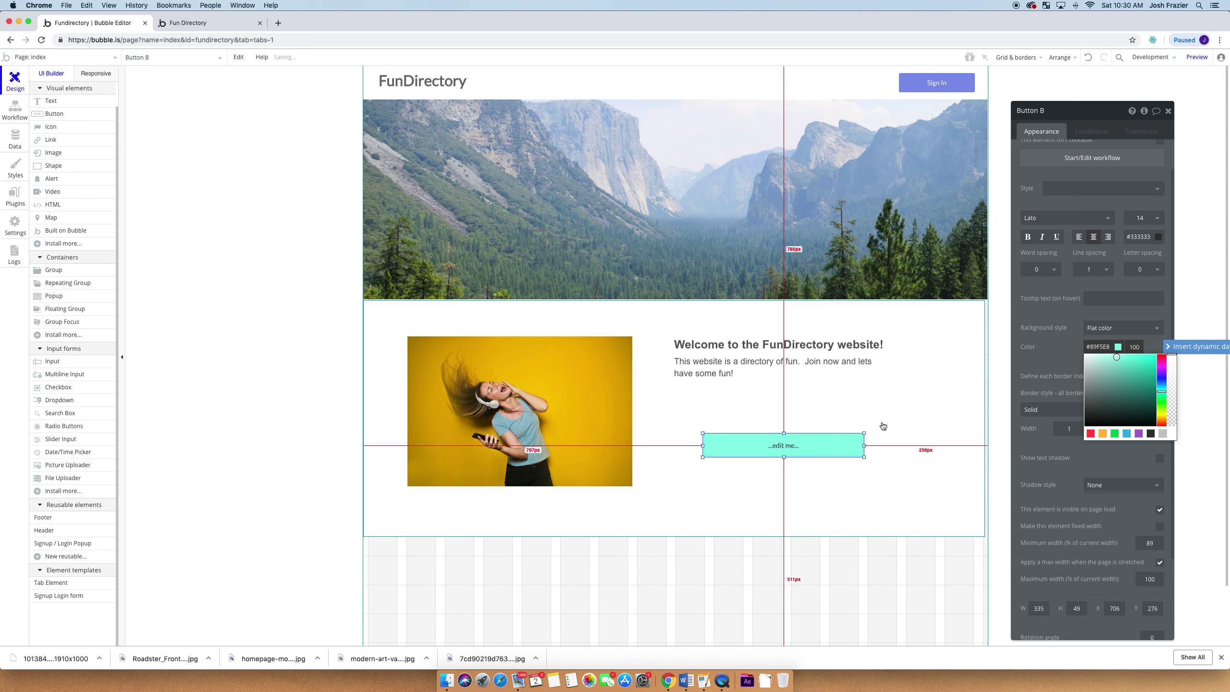
# Move the turquoise button slightly down to about X 709, Y 292 and make its label bold
pyautogui.click(802, 442)
pyautogui.moveTo(803, 442); pyautogui.dragTo(804, 450)
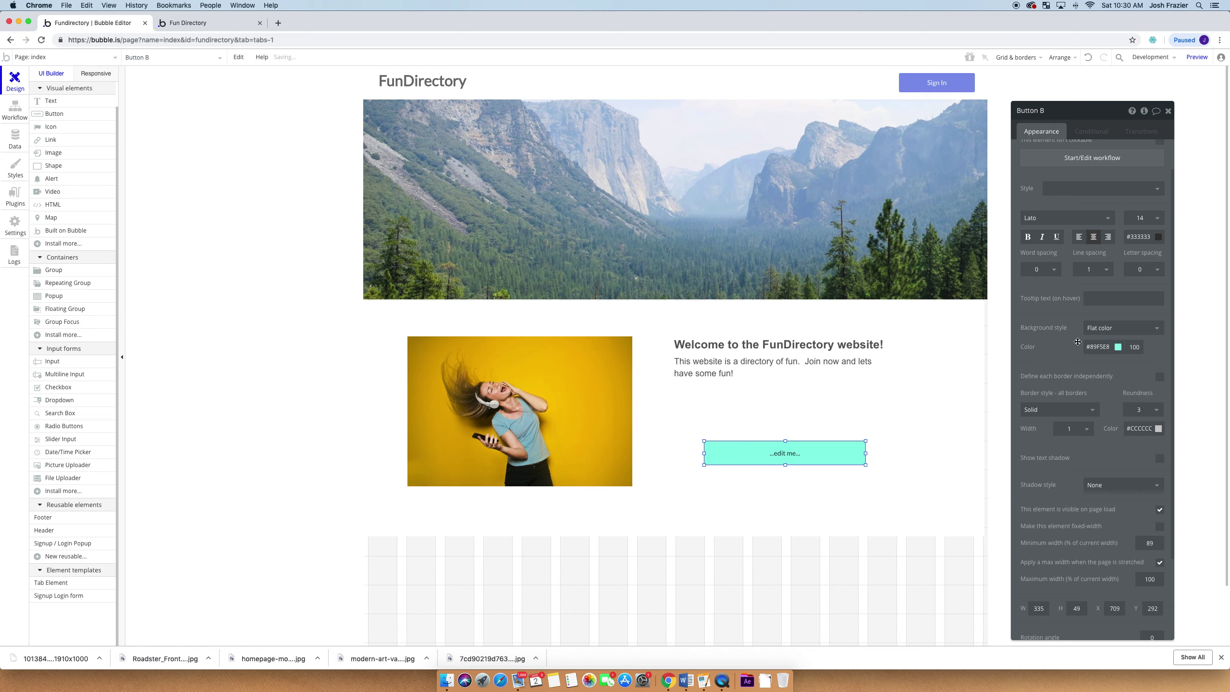
pyautogui.click(1028, 236)
pyautogui.click(1091, 411)
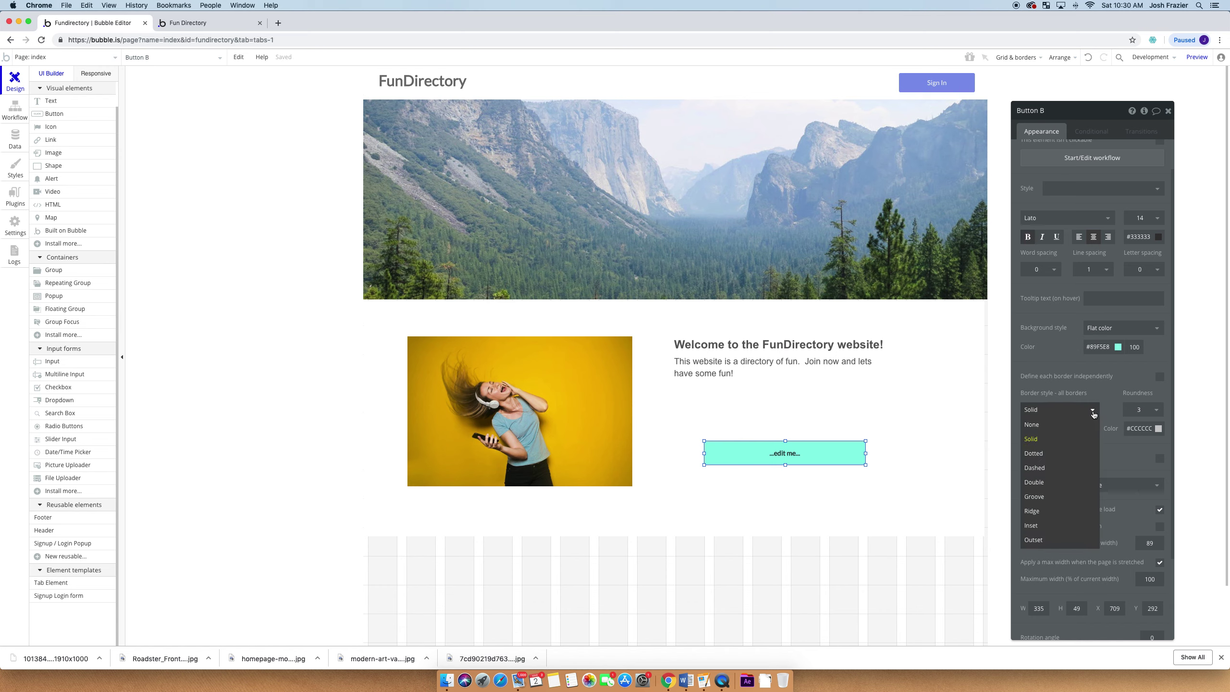
pyautogui.click(1119, 378)
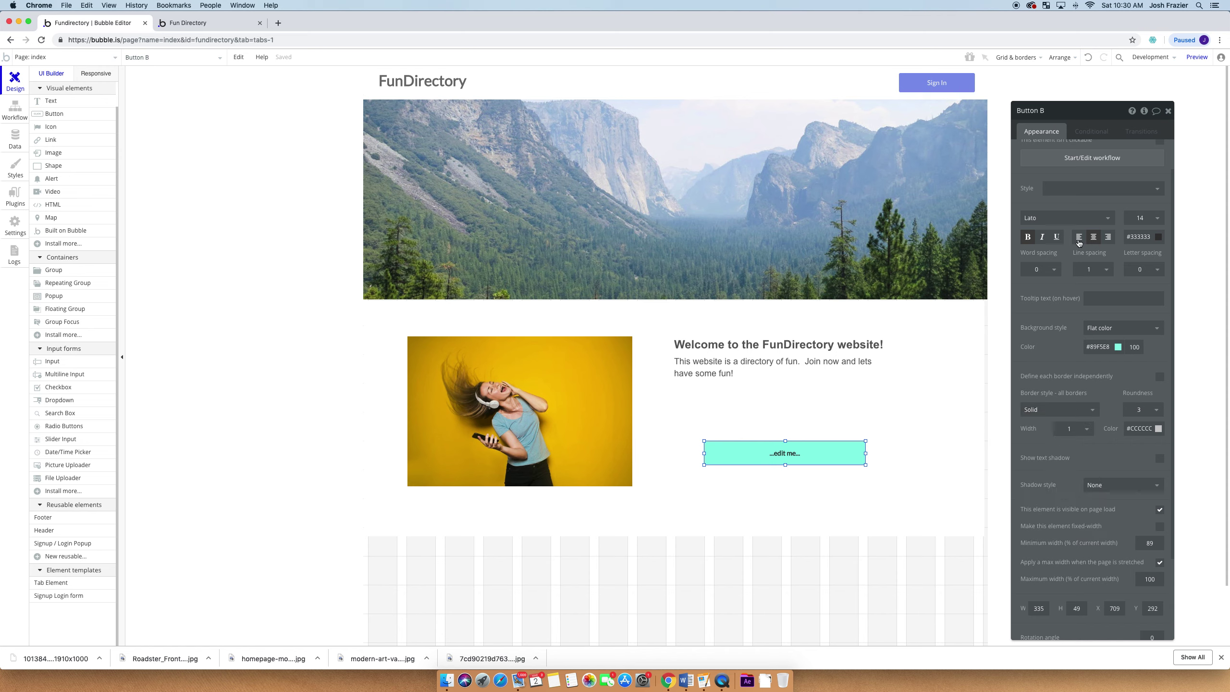
# Change the button's label to "Join Now" and move the button slightly lower beneath the description
pyautogui.scroll(2, 1079, 233)
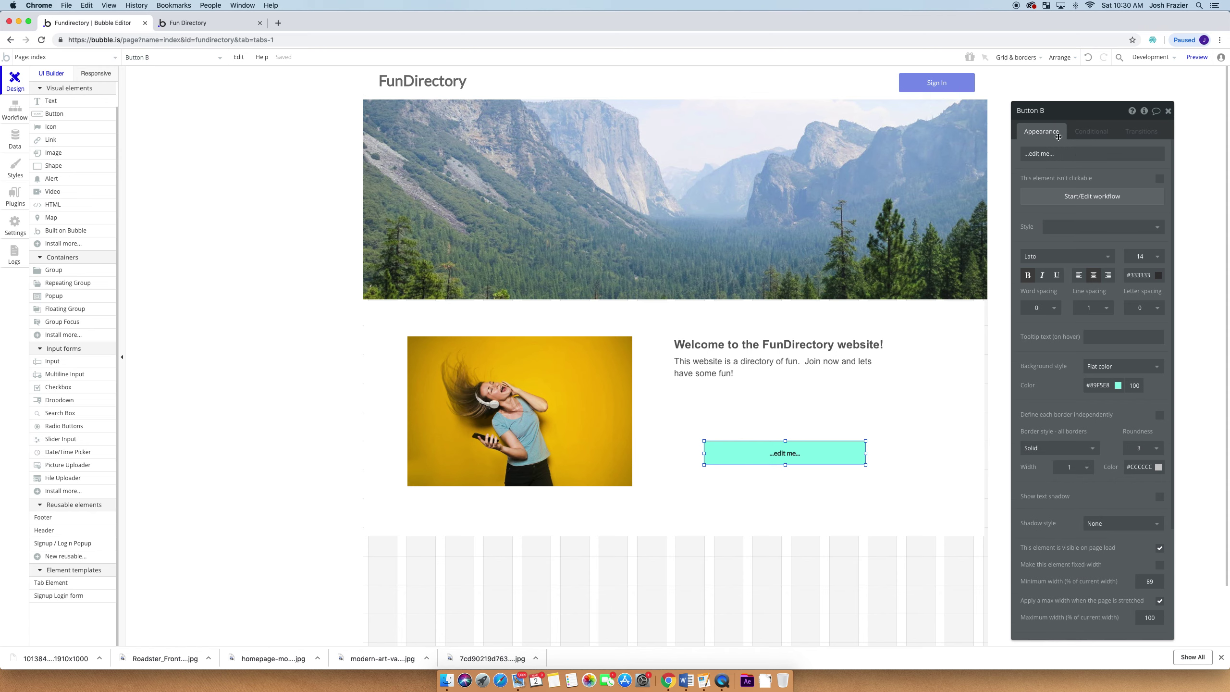
pyautogui.click(1056, 154)
pyautogui.press('BackSpace')
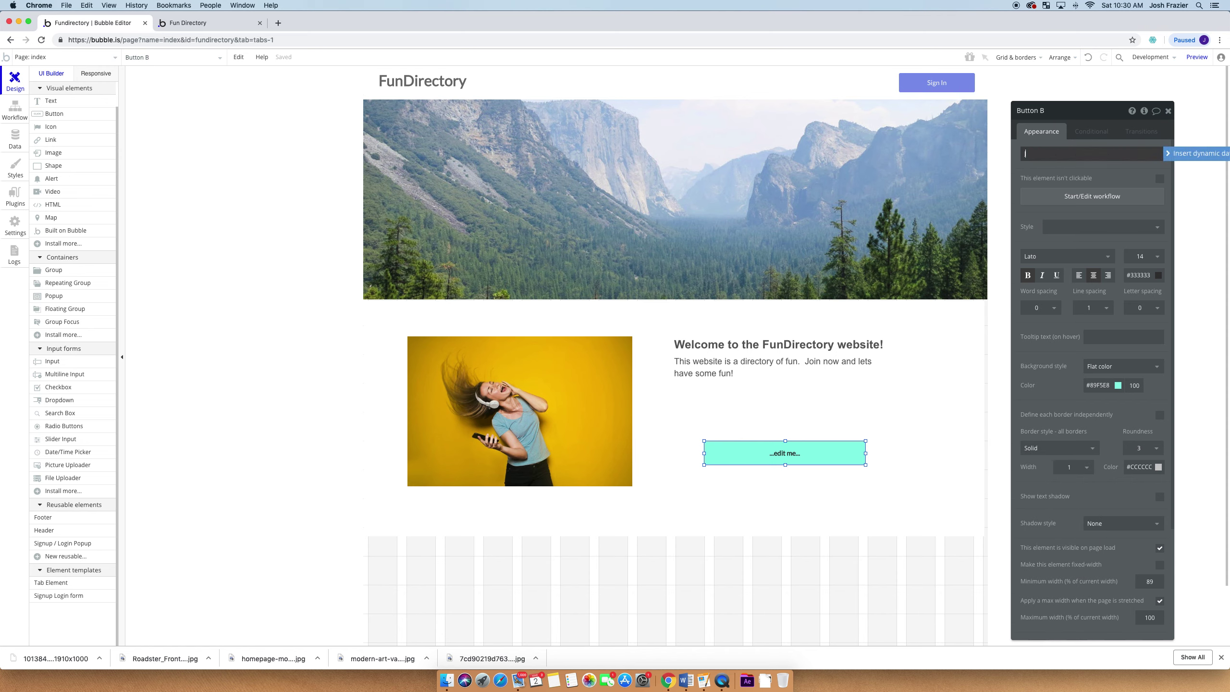
pyautogui.write('Join Now')
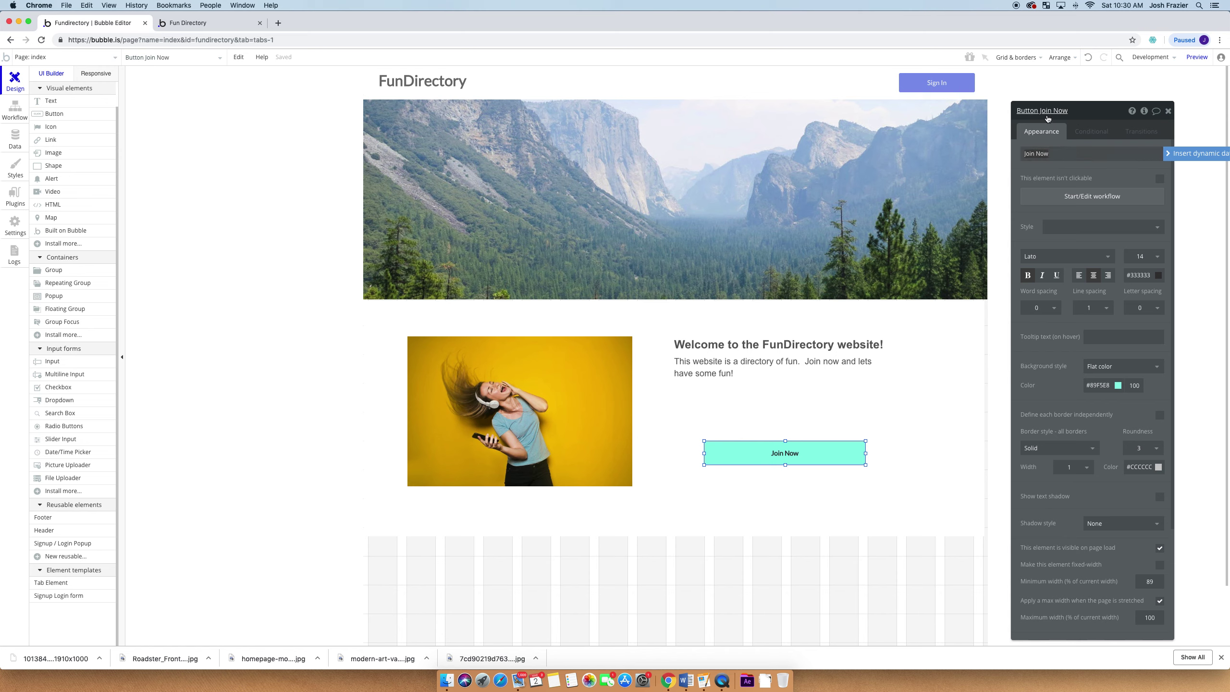
pyautogui.moveTo(827, 454); pyautogui.dragTo(829, 460)
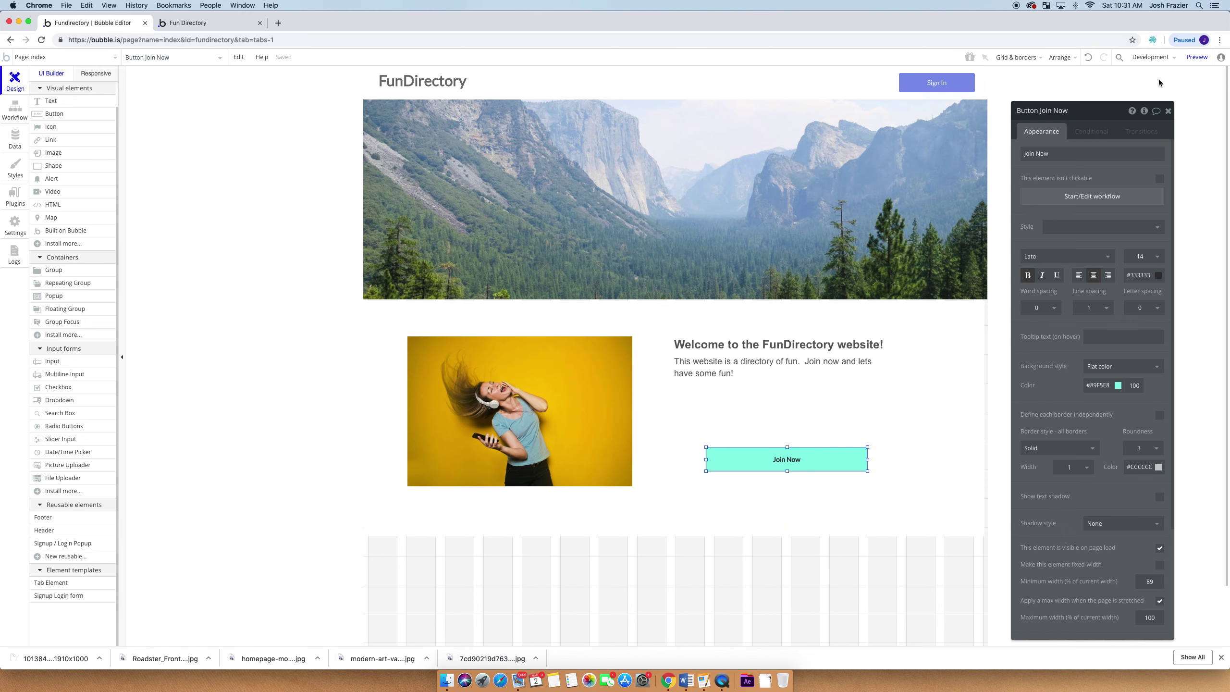
# Preview the index page to check the info section with its new button, and return to the editor
pyautogui.click(1191, 62)
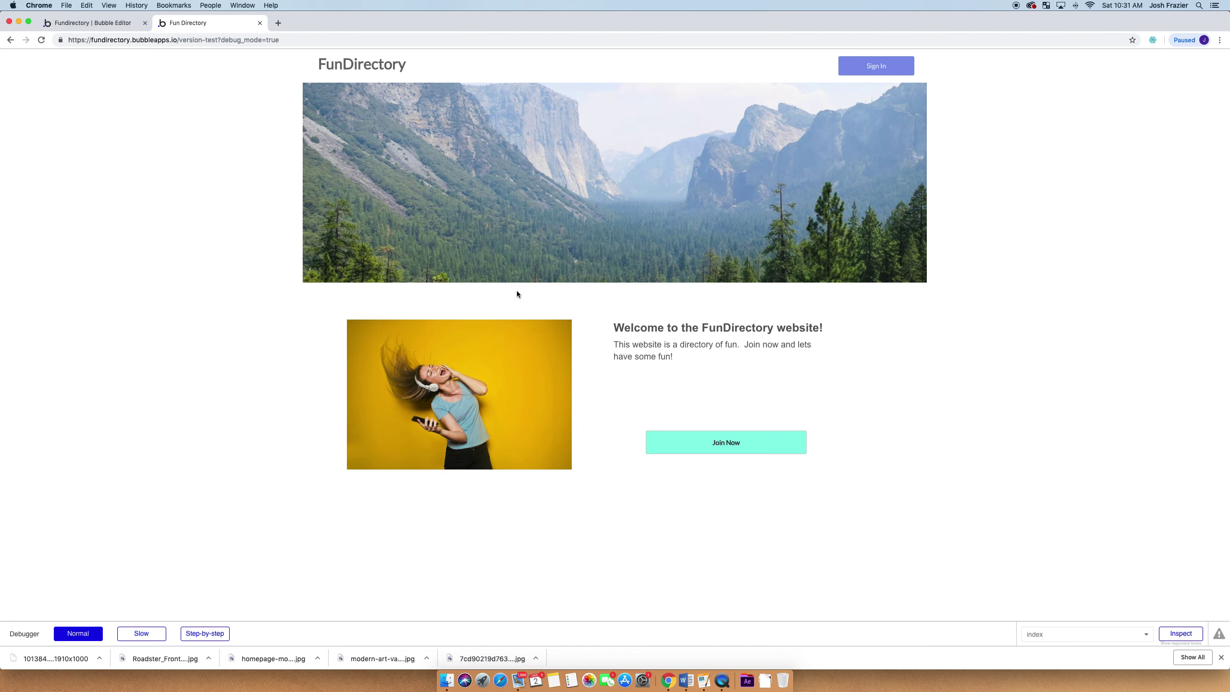
pyautogui.click(85, 24)
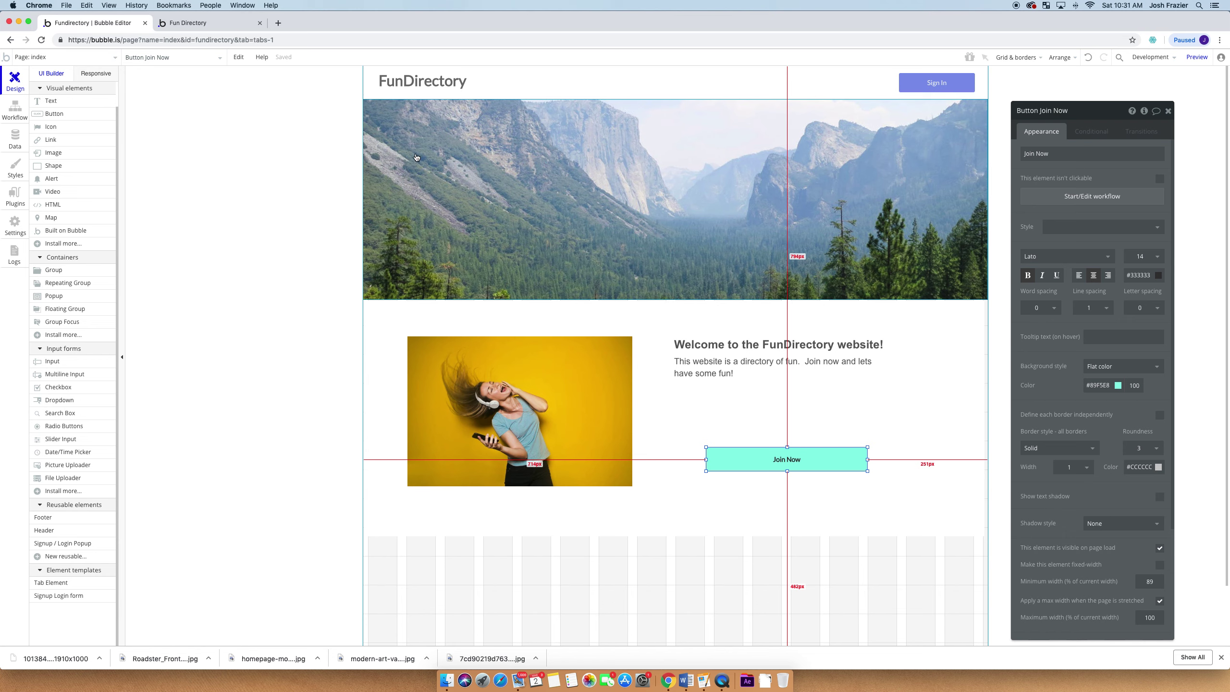